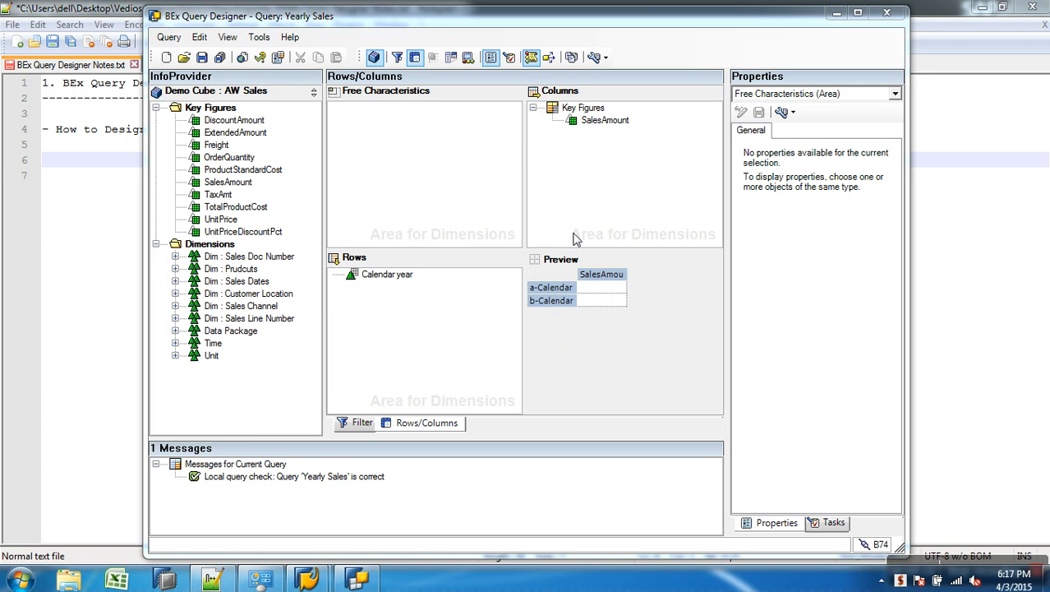
Examine the general and aggregation properties of the SalesAmount key figure in the query's columns
{"action": "left_click", "coordinate": [604, 120]}
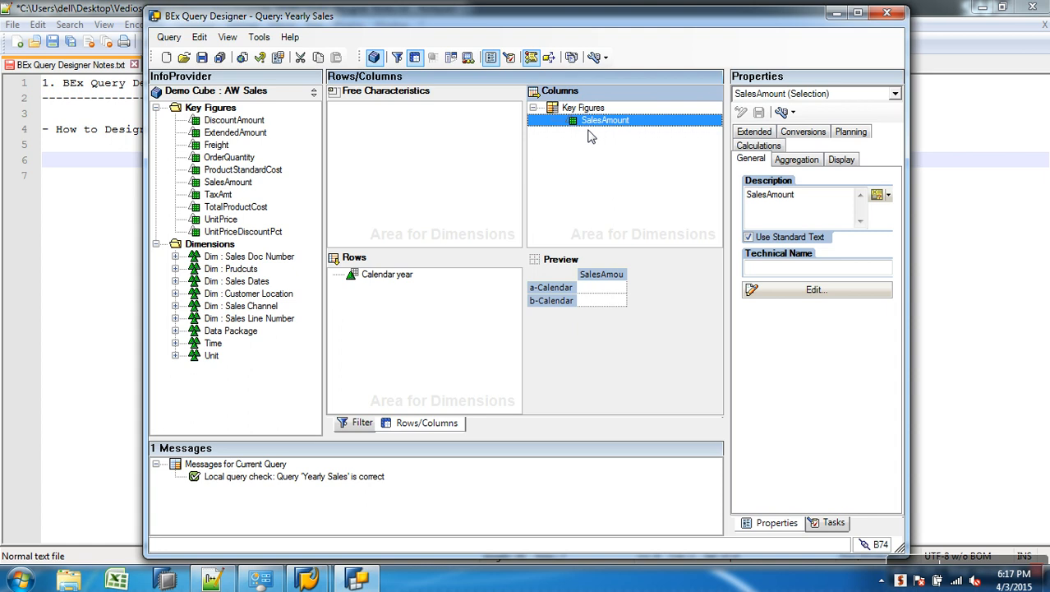
{"action": "left_click", "coordinate": [596, 296]}
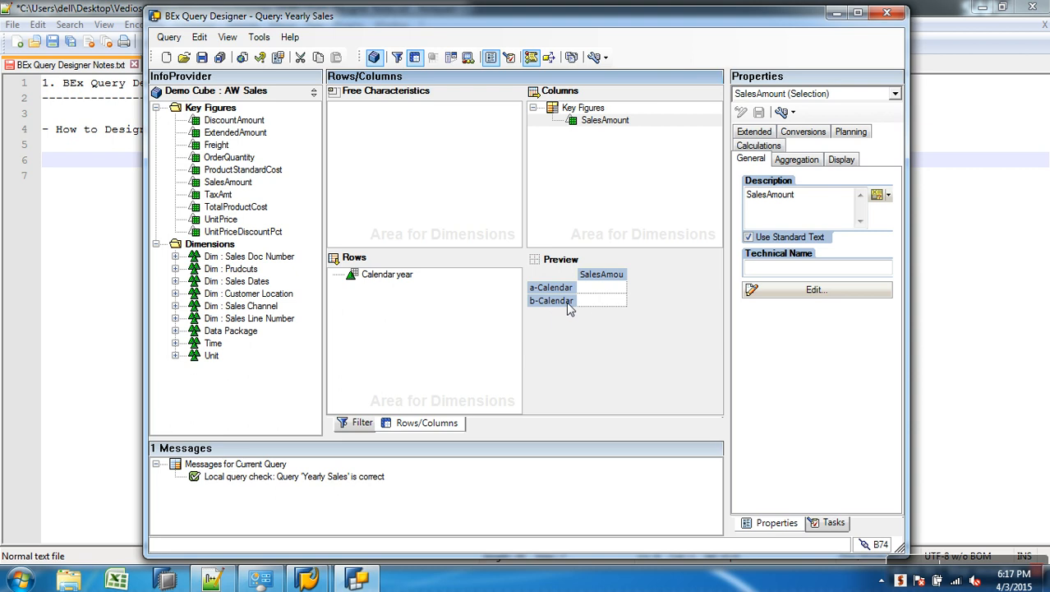
{"action": "left_click", "coordinate": [585, 123]}
{"action": "left_click", "coordinate": [812, 163]}
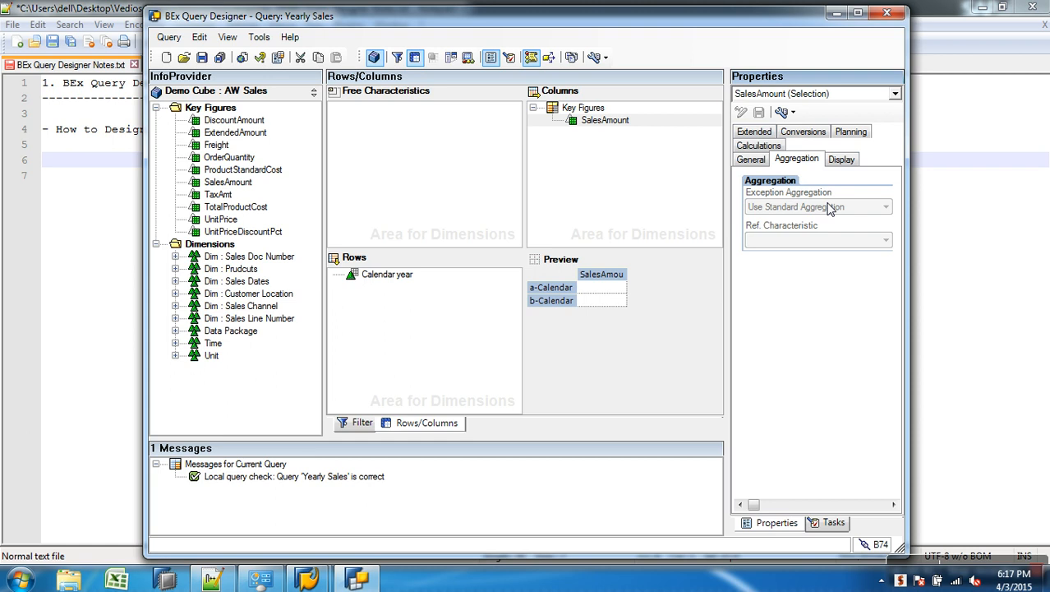
Save the Yearly Sales query and try executing it in the web browser, closing the browser window that opens
{"action": "left_click", "coordinate": [202, 58]}
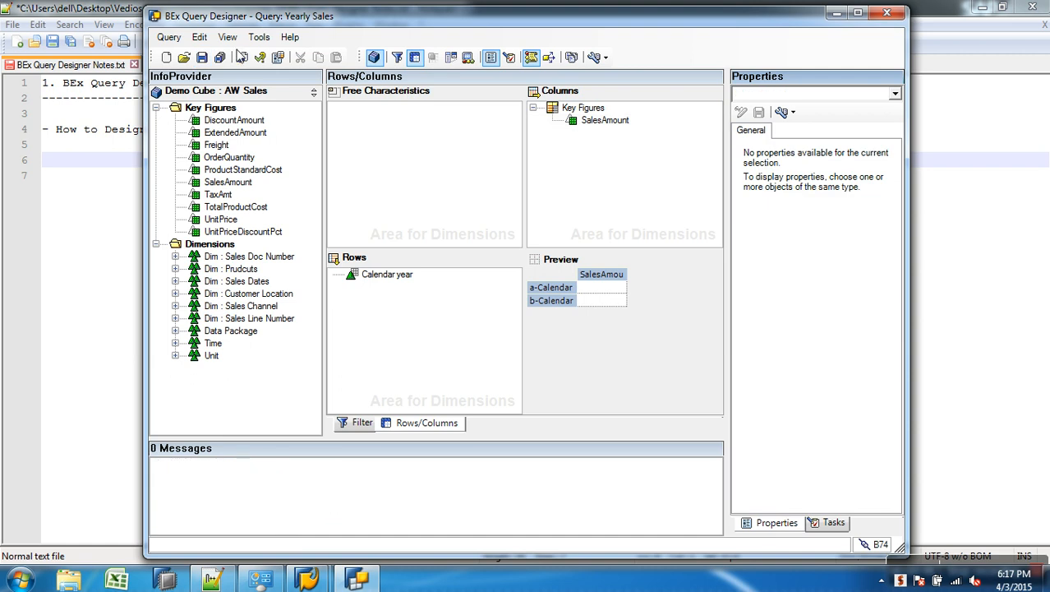
{"action": "left_click", "coordinate": [241, 59]}
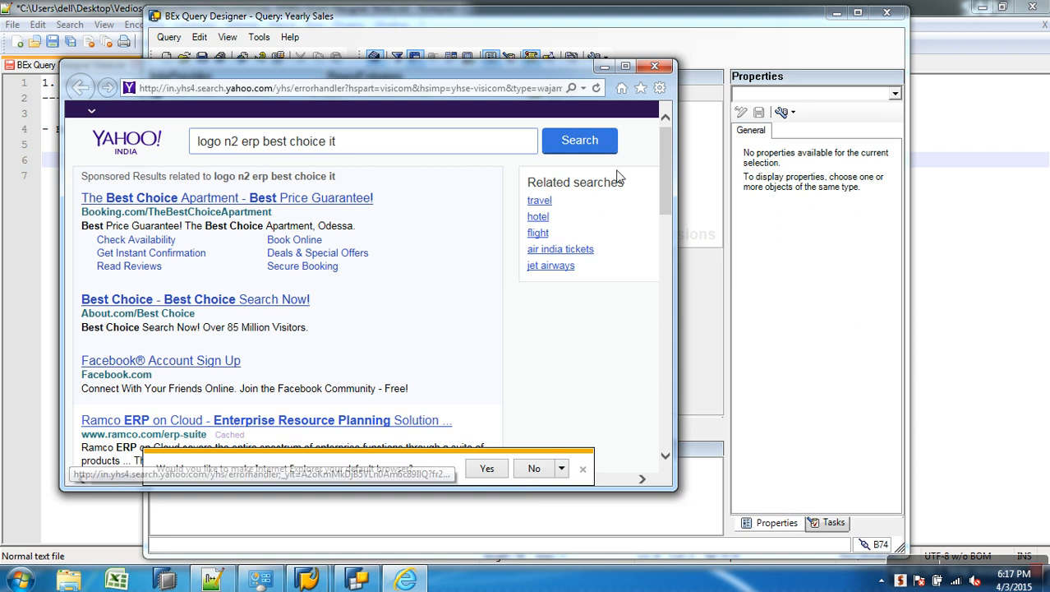
{"action": "left_click", "coordinate": [654, 65]}
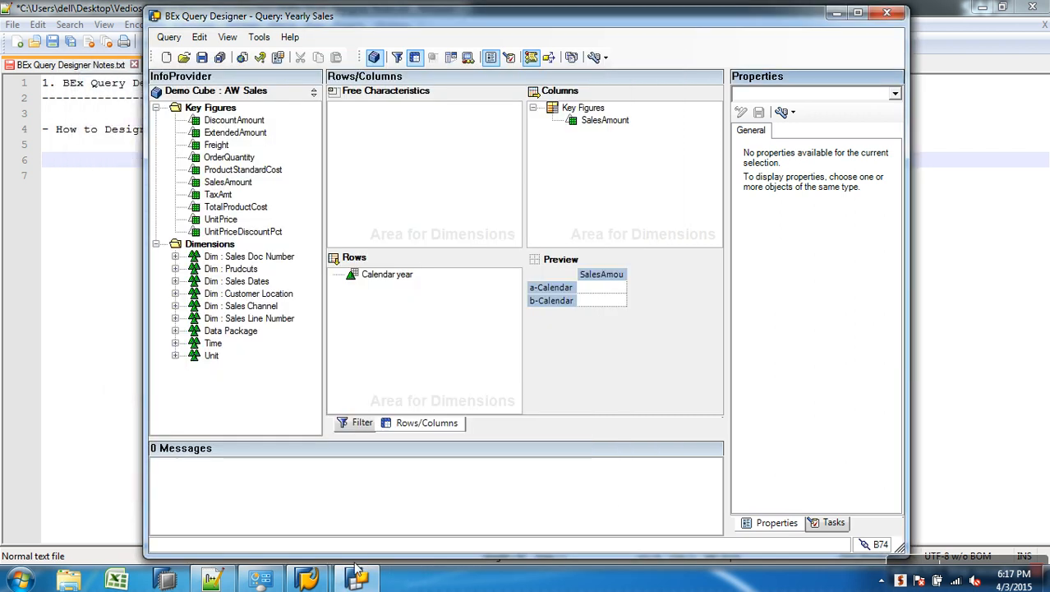
Switch to the SAP GUI and open the Query Monitor with transaction rsrt
{"action": "mouse_move", "coordinate": [307, 580]}
{"action": "left_click", "coordinate": [444, 518]}
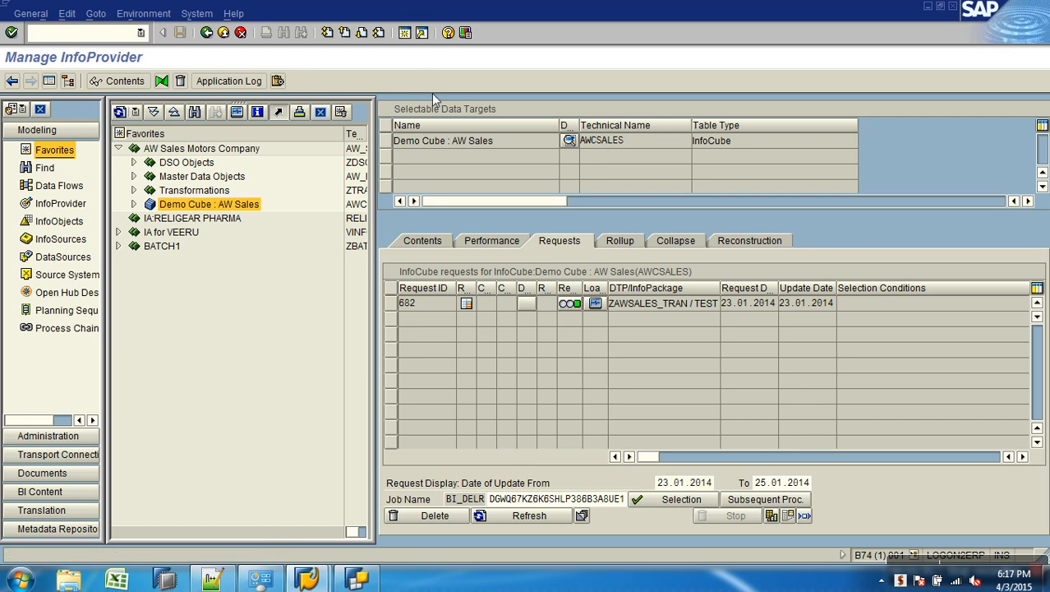
{"action": "type", "text": "rsrt"}
{"action": "key", "text": "Return"}
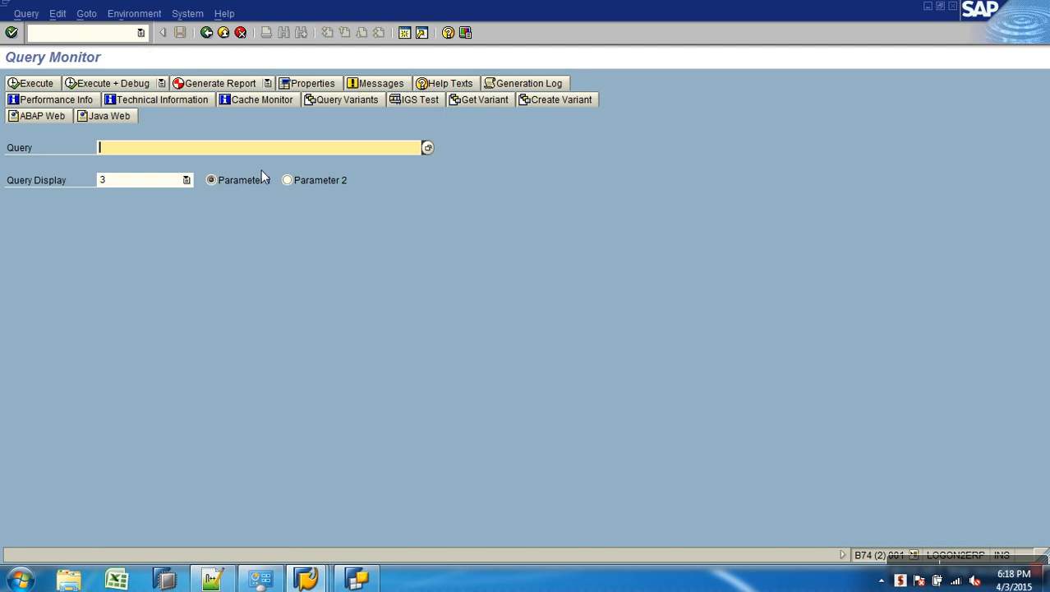
Switch back to BEx Query Designer and copy the technical name from the Yearly Sales query's properties
{"action": "key", "text": "alt+Tab"}
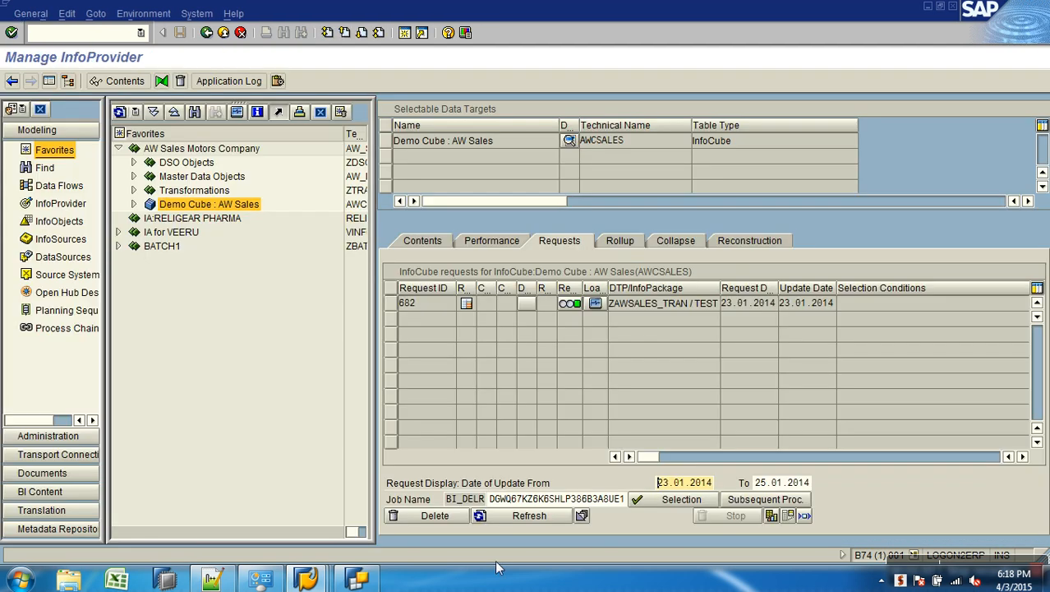
{"action": "left_click", "coordinate": [368, 585]}
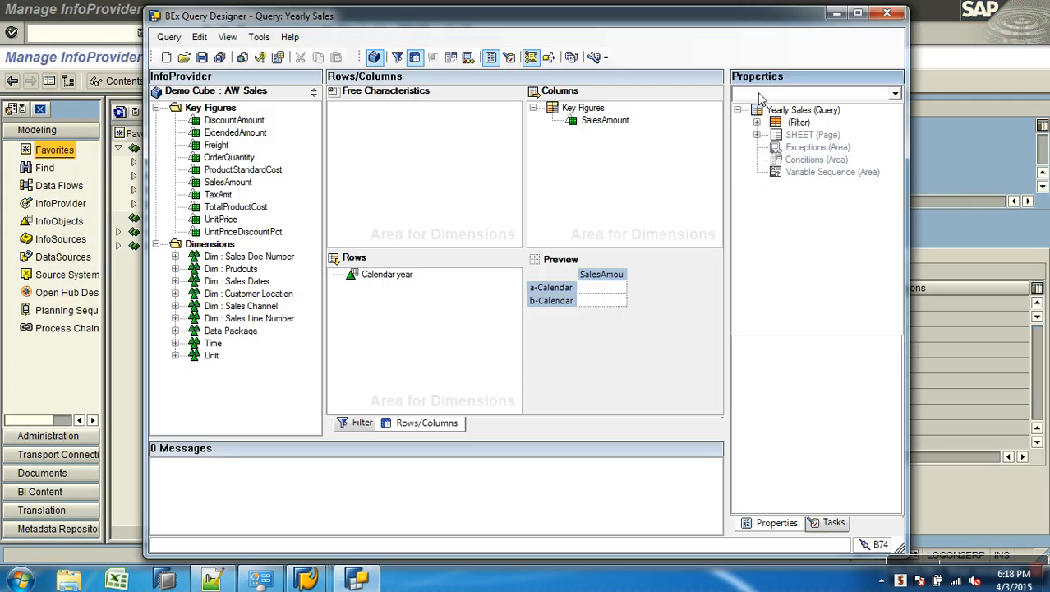
{"action": "left_click", "coordinate": [775, 115]}
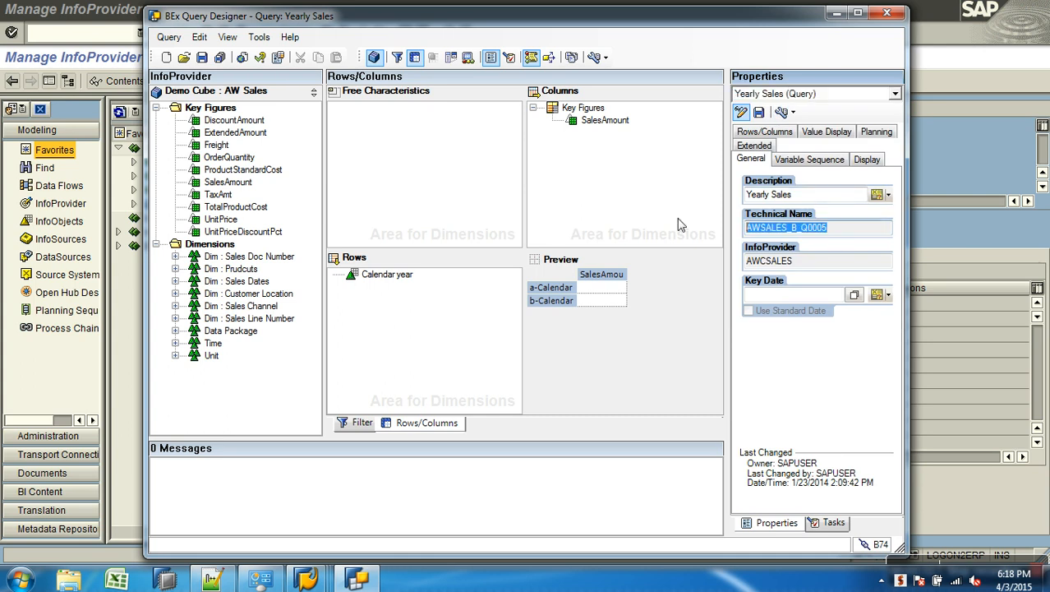
Execute the query AWCSALES/AWSALES_B_Q0005 in the Query Monitor with the query display set to HTML
{"action": "key", "text": "alt+Tab"}
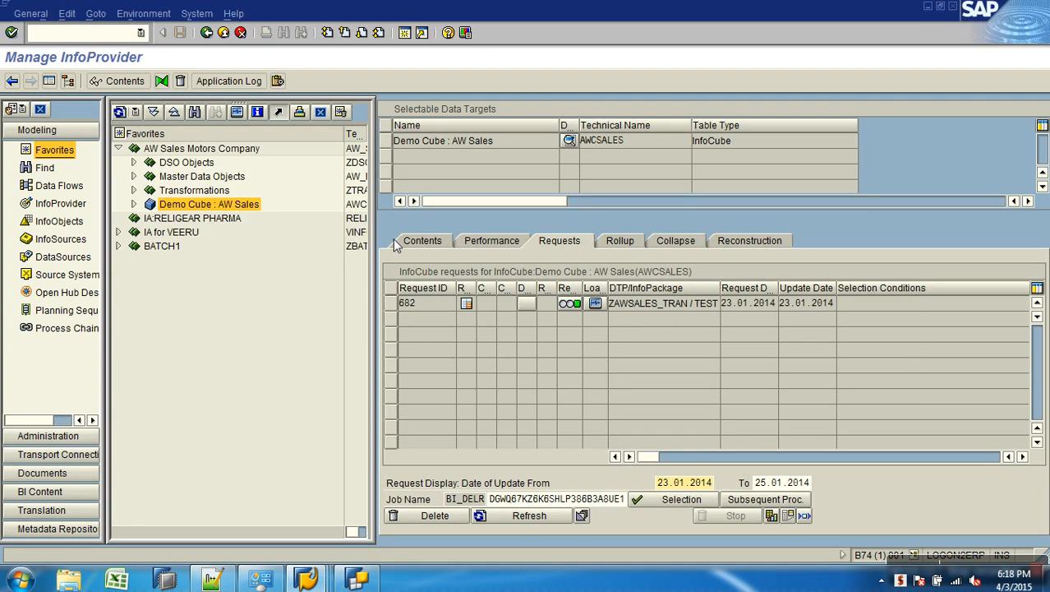
{"action": "key", "text": "alt+Tab"}
{"action": "key", "text": "alt+Tab"}
{"action": "type", "text": "AWSALES_B_Q0005"}
{"action": "left_click", "coordinate": [164, 181]}
{"action": "left_click", "coordinate": [155, 219]}
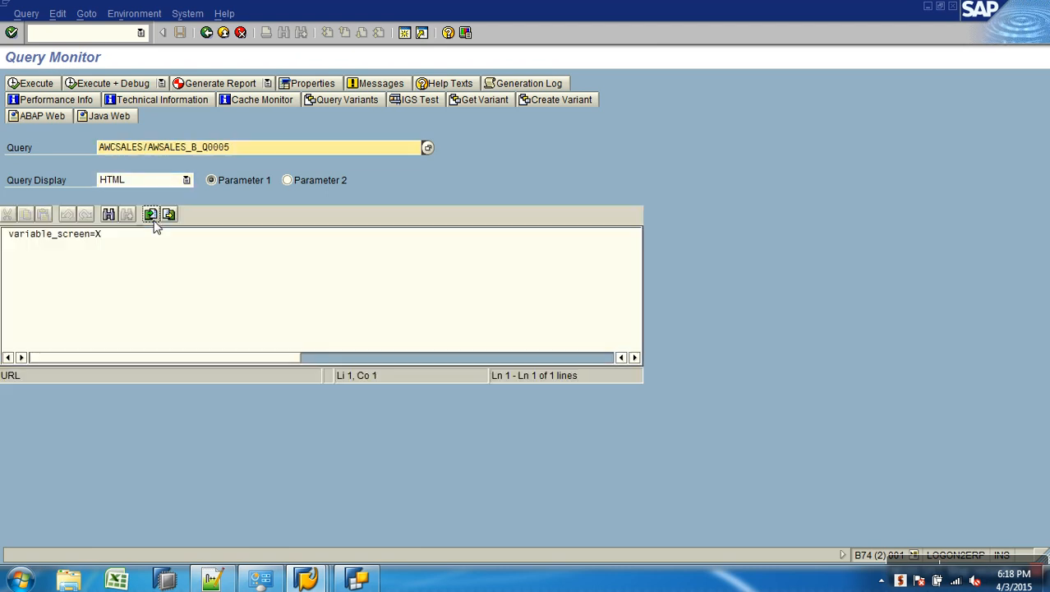
{"action": "left_click", "coordinate": [43, 85]}
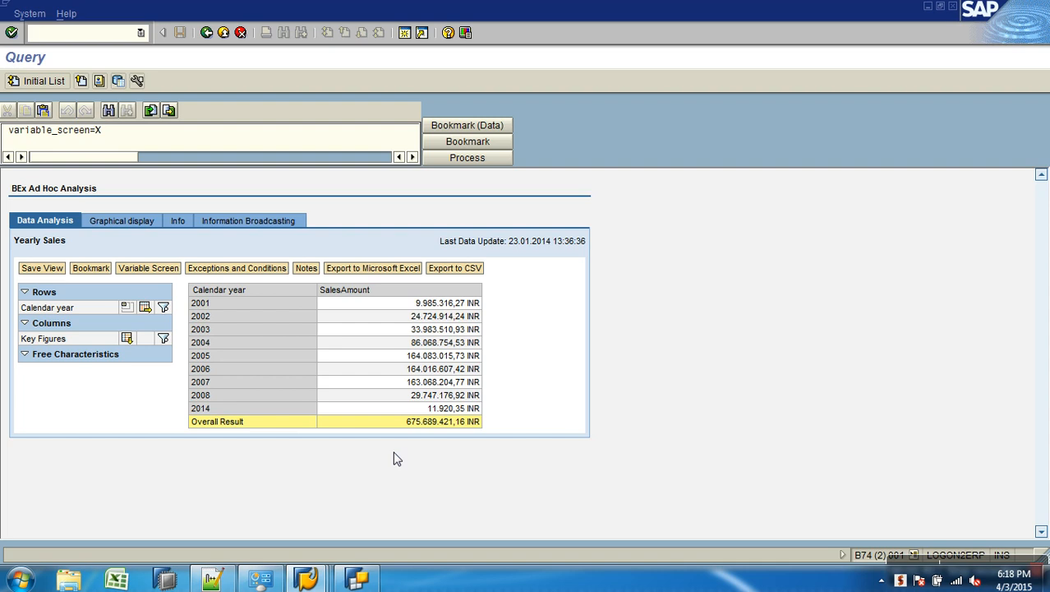
Open the InfoCube content selection for Demo Cube : AW Sales from the Manage InfoProvider session
{"action": "mouse_move", "coordinate": [306, 579]}
{"action": "left_click", "coordinate": [320, 516]}
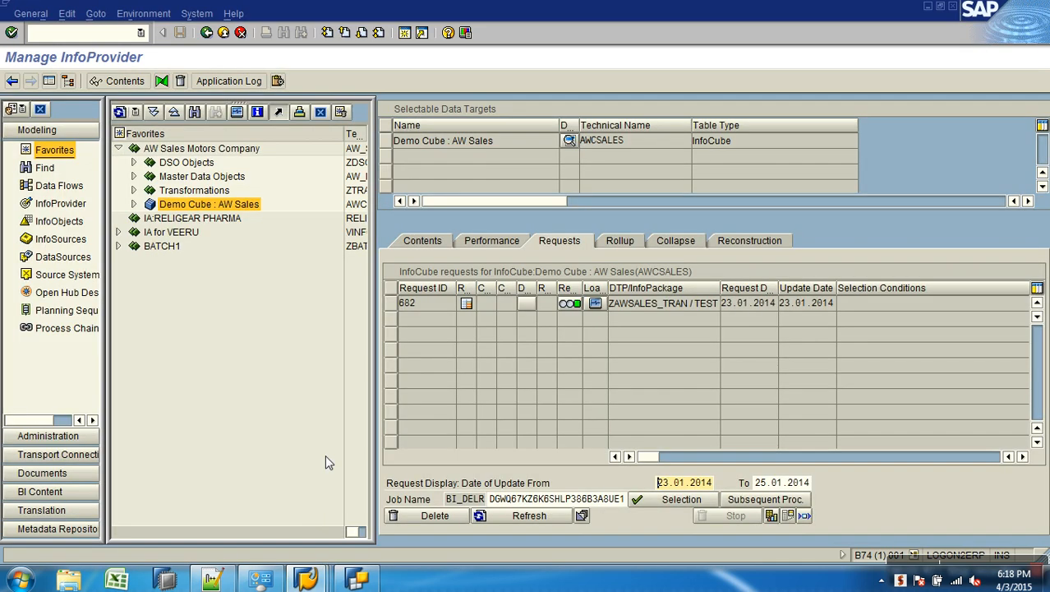
{"action": "left_click", "coordinate": [435, 244]}
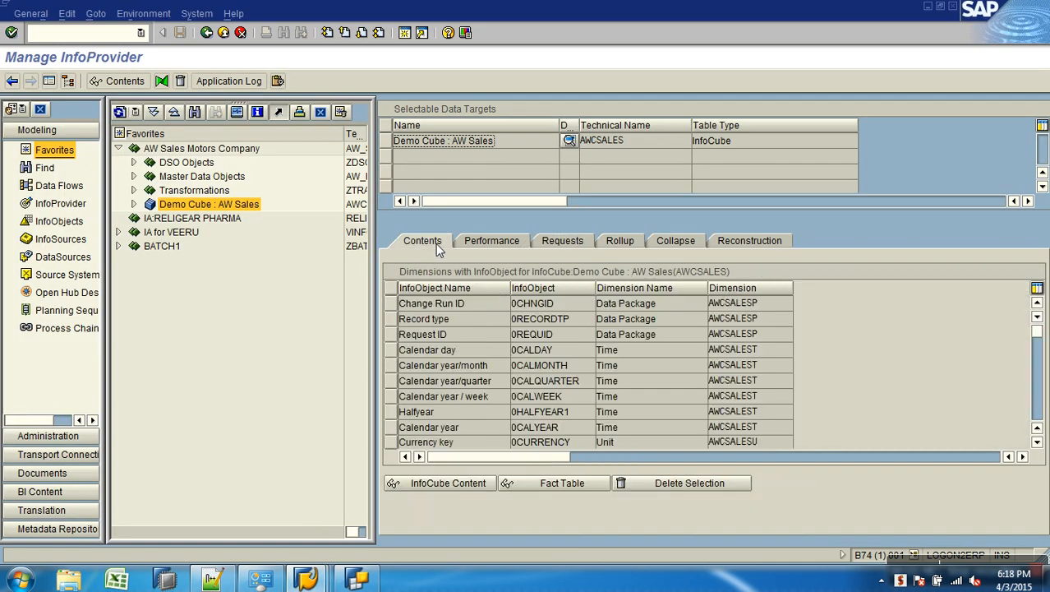
{"action": "left_click", "coordinate": [470, 484]}
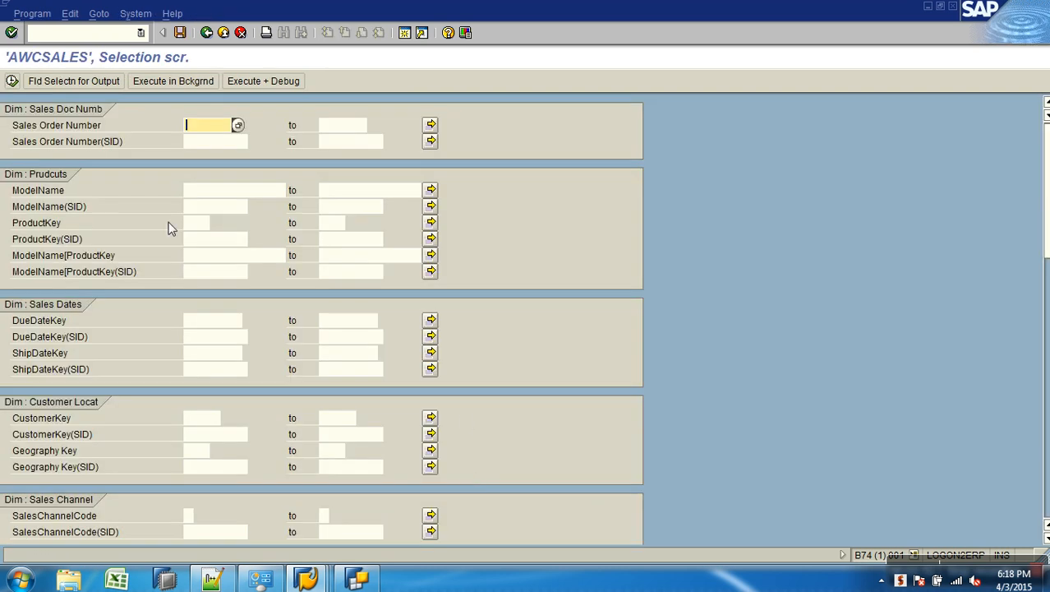
Select all characteristics as output fields for the AWCSALES cube data
{"action": "left_click", "coordinate": [107, 81]}
{"action": "left_click", "coordinate": [293, 81]}
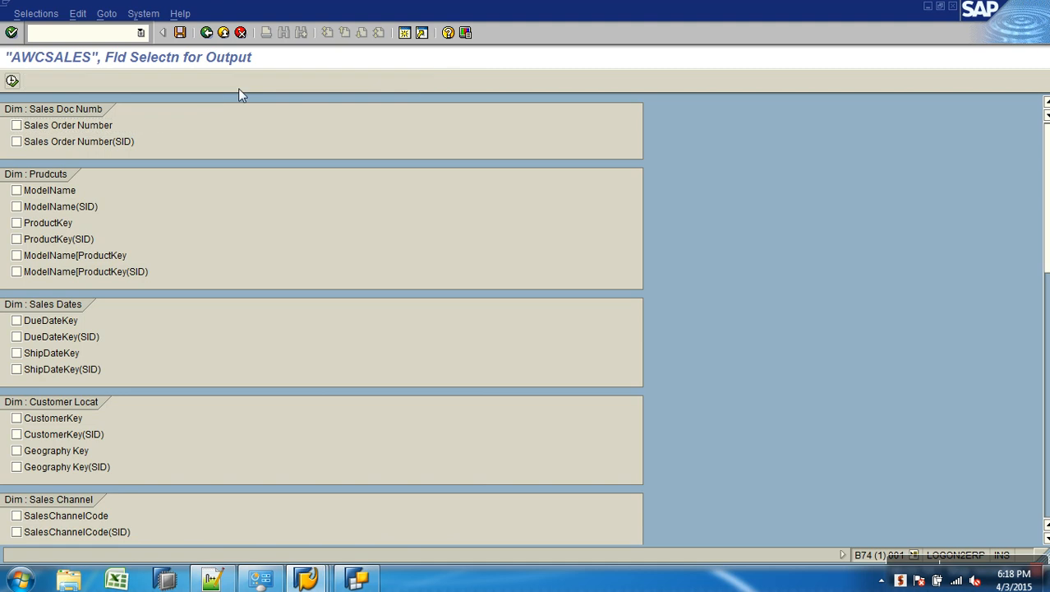
{"action": "left_click", "coordinate": [12, 81]}
Clear the maximum number of hits in the selection settings and execute the cube data list
{"action": "scroll", "coordinate": [201, 357], "scroll_direction": "down", "scroll_amount": 6}
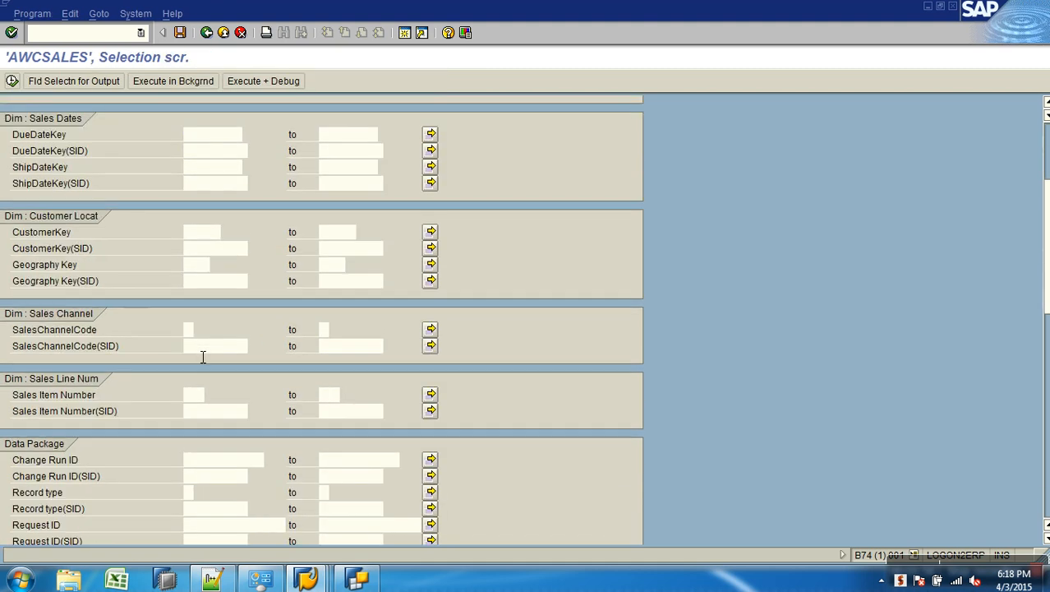
{"action": "scroll", "coordinate": [211, 359], "scroll_direction": "down", "scroll_amount": 10}
{"action": "left_click", "coordinate": [224, 424]}
{"action": "key", "text": "Delete"}
{"action": "key", "text": "Delete"}
{"action": "key", "text": "Delete"}
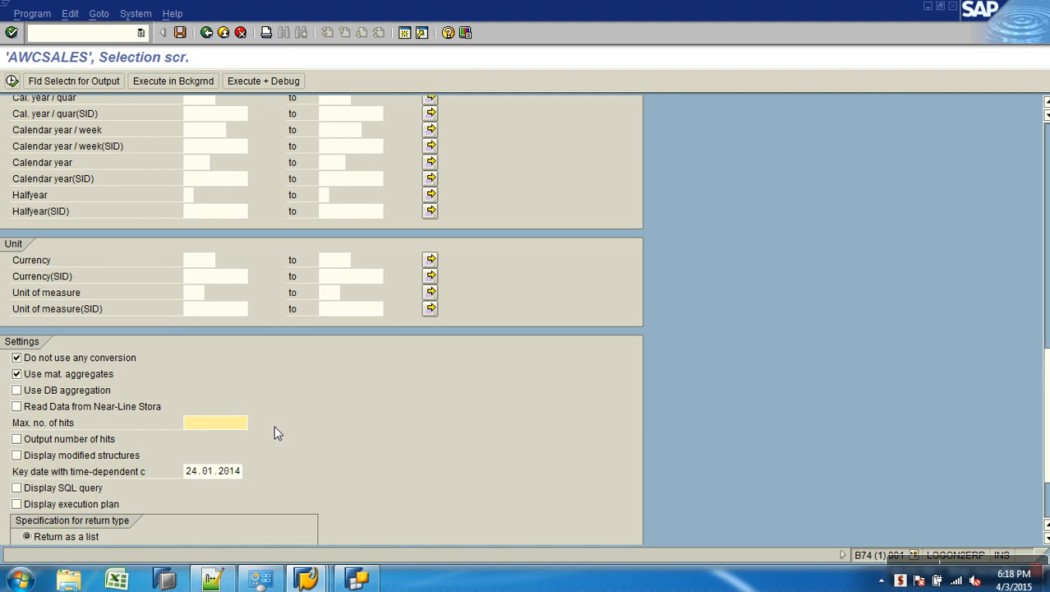
{"action": "left_click", "coordinate": [12, 80]}
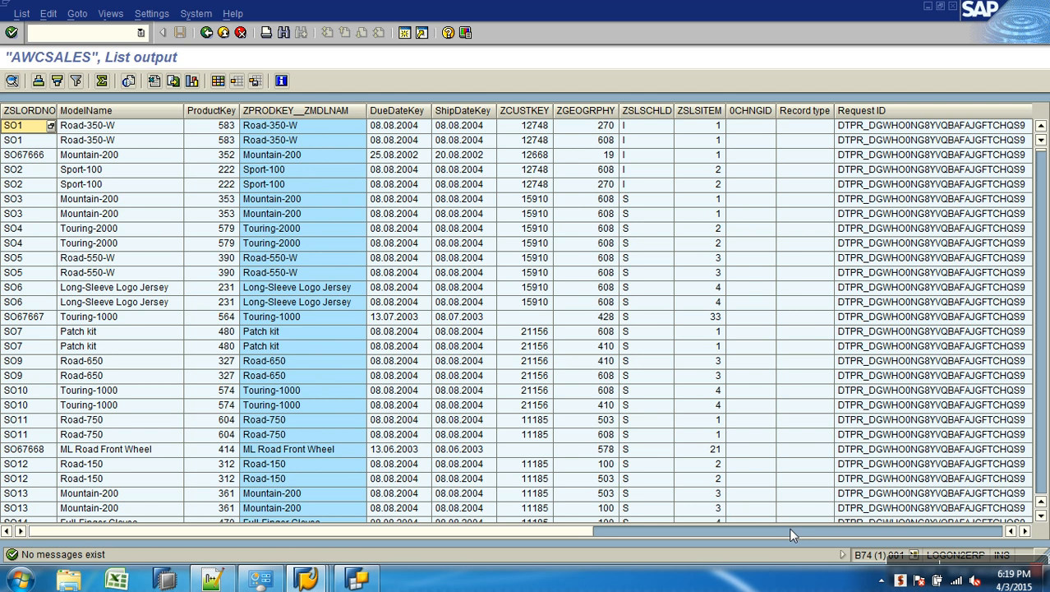
Filter the AWCSALES list output to calendar year 2004
{"action": "left_click", "coordinate": [789, 529]}
{"action": "left_click", "coordinate": [495, 118]}
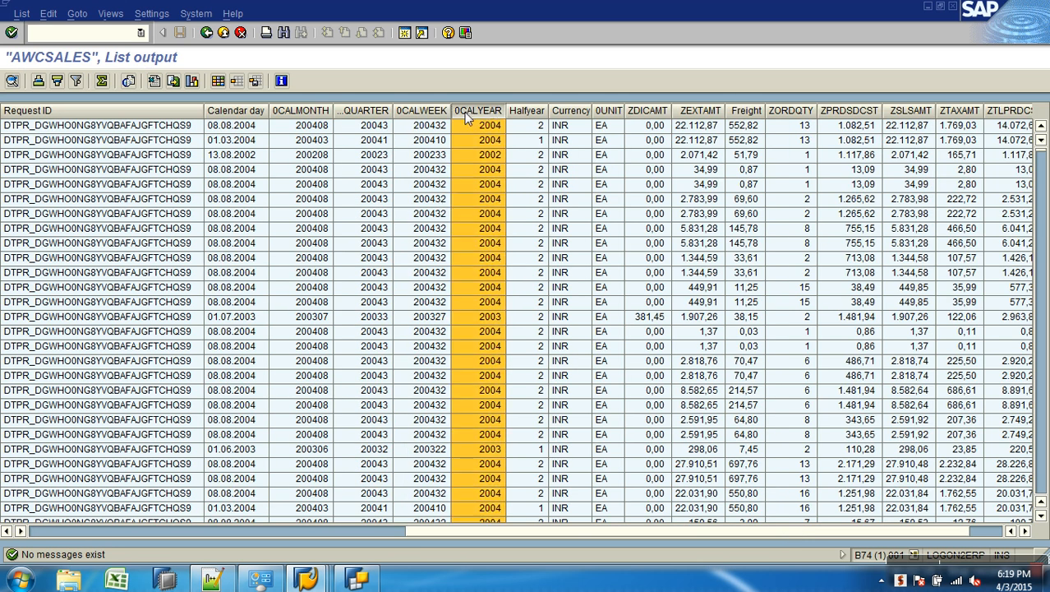
{"action": "left_click", "coordinate": [76, 82]}
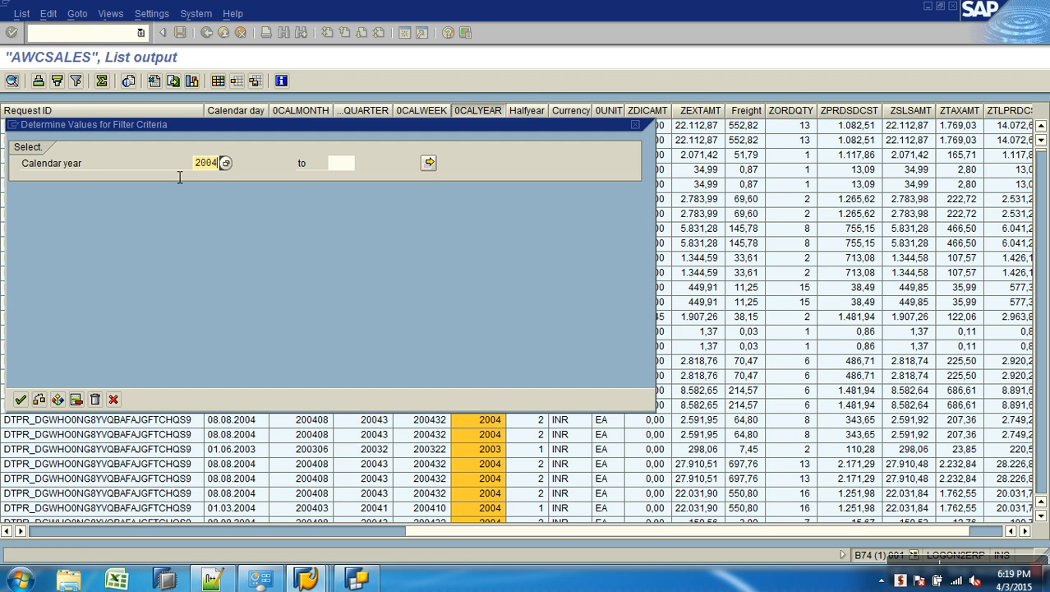
{"action": "key", "text": "Return"}
Total the sales amount column of the filtered list and widen it to show the sum
{"action": "left_click", "coordinate": [932, 112]}
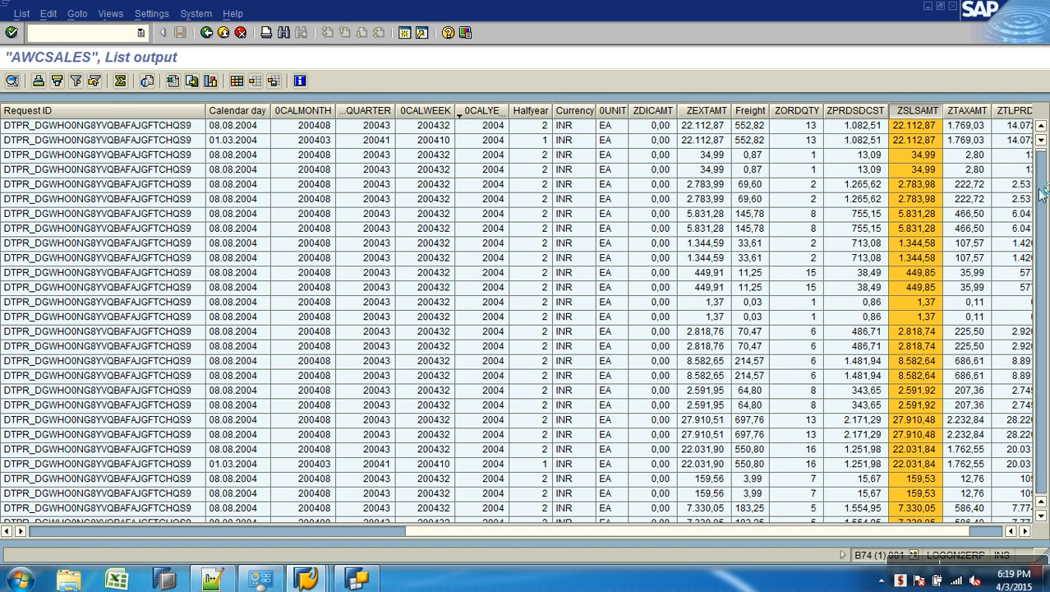
{"action": "key", "text": "ctrl+F6"}
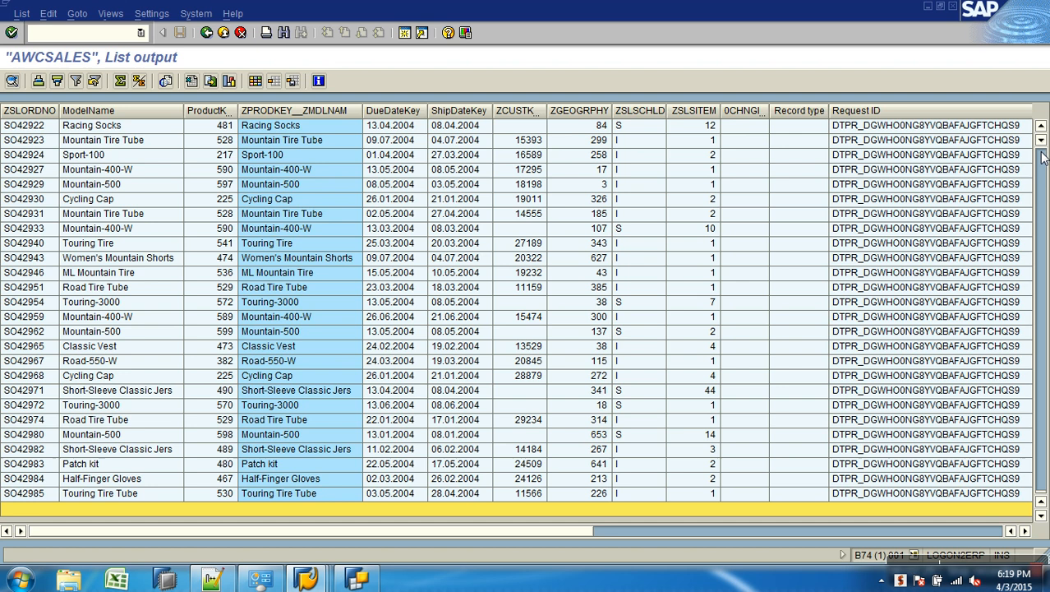
{"action": "left_click", "coordinate": [941, 533]}
{"action": "left_click_drag", "start_coordinate": [946, 115], "coordinate": [970, 117]}
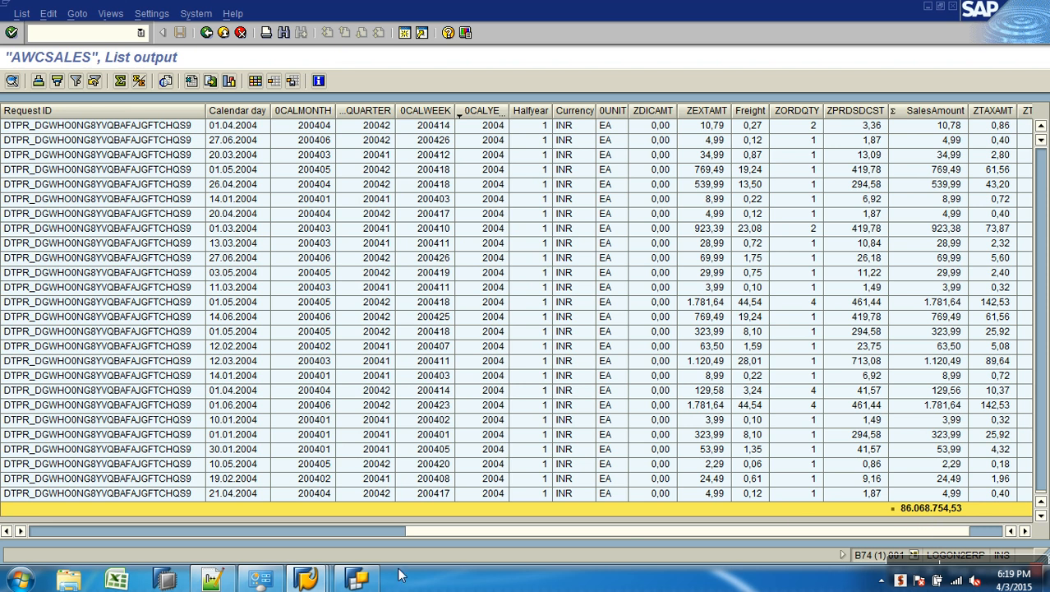
Compare the 2004 SalesAmount in the Yearly Sales query result with the total in the cube list
{"action": "left_click", "coordinate": [309, 579]}
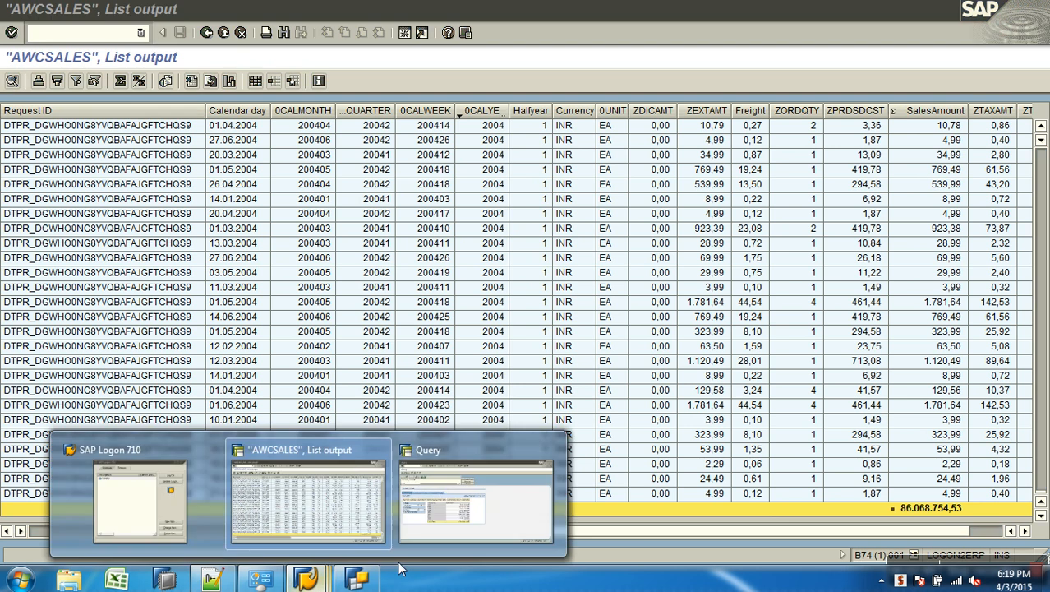
{"action": "left_click", "coordinate": [482, 519]}
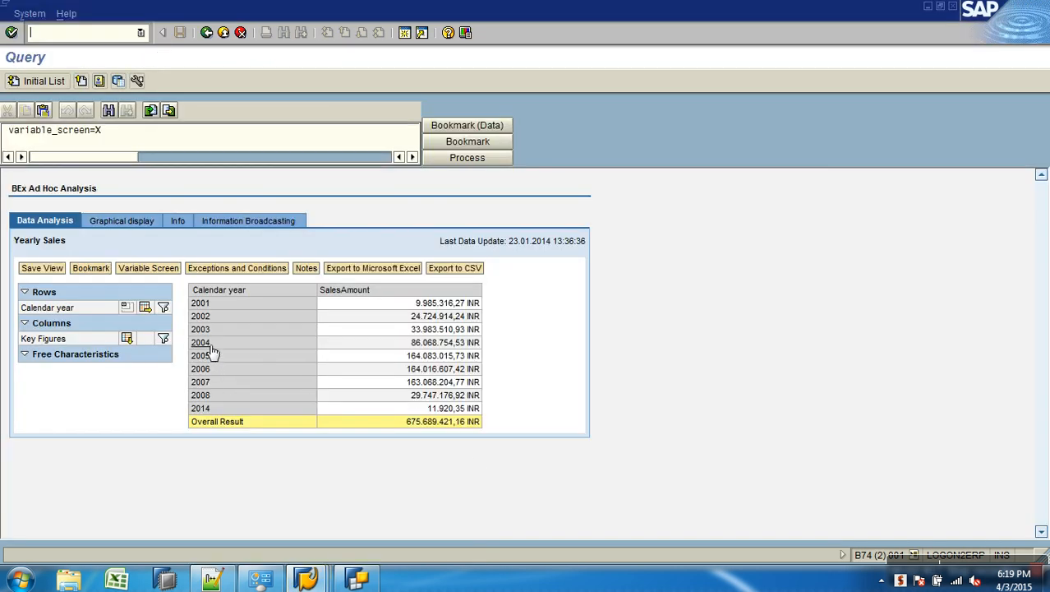
{"action": "left_click", "coordinate": [472, 346]}
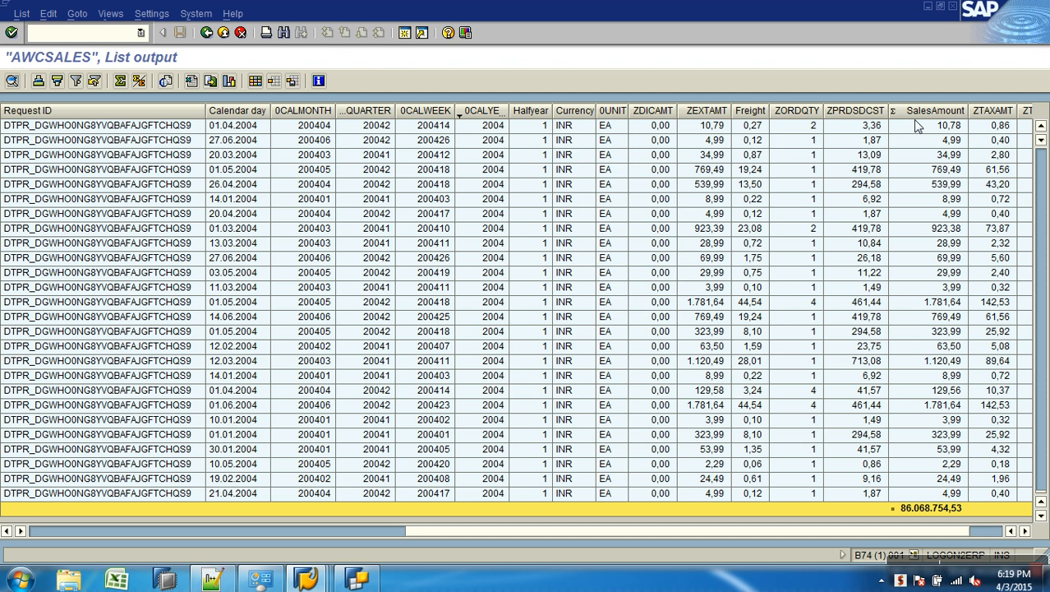
Leave the list output and try executing the AWCSALES selection in the background, dismissing the information dialog
{"action": "left_click", "coordinate": [206, 32]}
{"action": "left_click", "coordinate": [171, 81]}
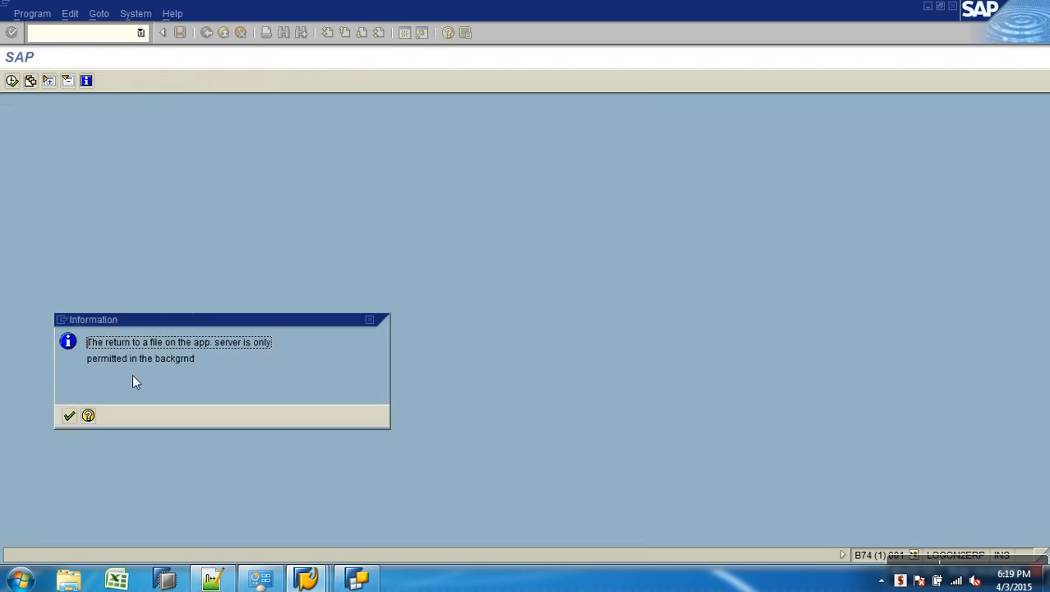
{"action": "left_click", "coordinate": [70, 416]}
Deselect all output fields and choose only Calendar year and SalesAmount for the AWCSALES output
{"action": "left_click", "coordinate": [100, 79]}
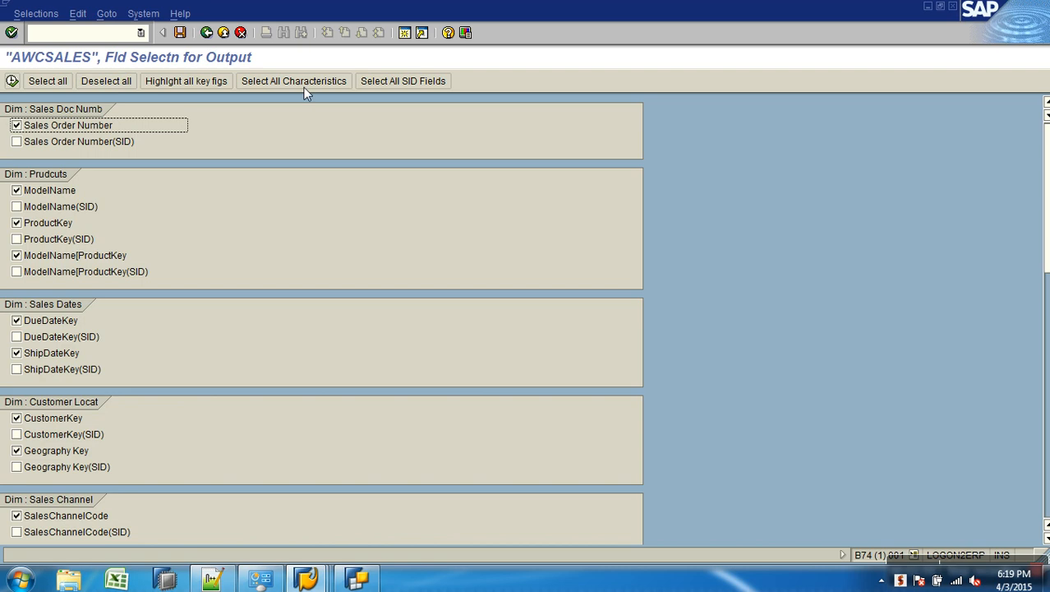
{"action": "left_click", "coordinate": [102, 80]}
{"action": "scroll", "coordinate": [133, 341], "scroll_direction": "down", "scroll_amount": 9}
{"action": "scroll", "coordinate": [137, 339], "scroll_direction": "down", "scroll_amount": 3}
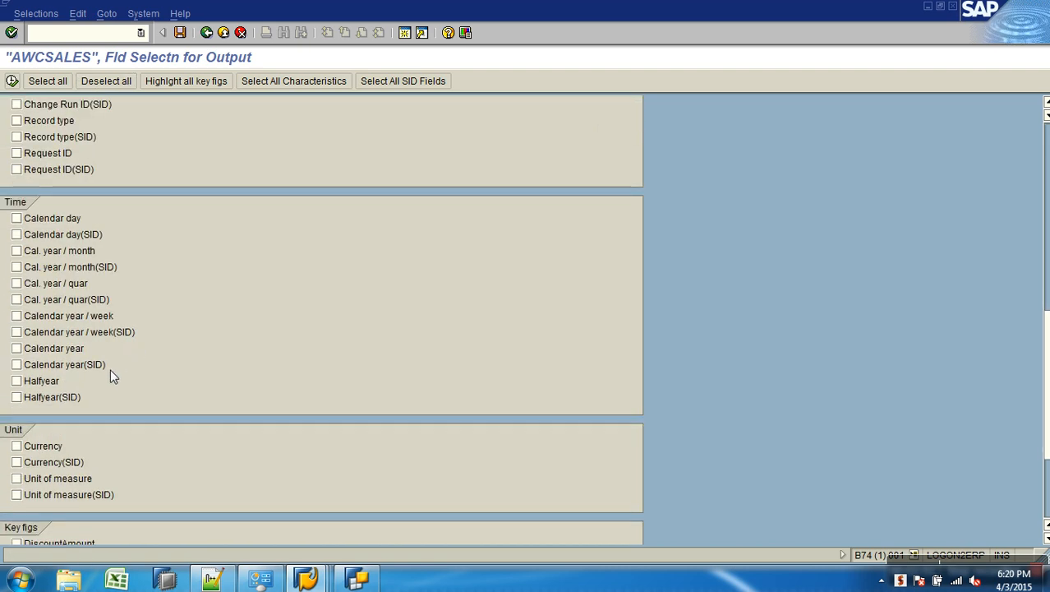
{"action": "left_click", "coordinate": [79, 346]}
{"action": "scroll", "coordinate": [211, 356], "scroll_direction": "down", "scroll_amount": 3}
{"action": "scroll", "coordinate": [212, 354], "scroll_direction": "down", "scroll_amount": 1}
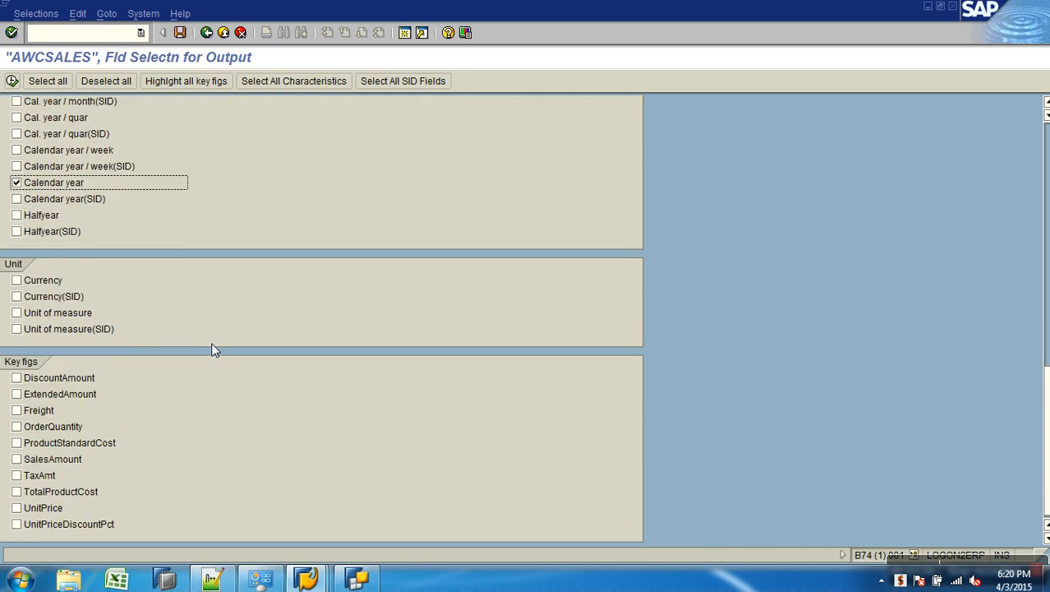
{"action": "left_click", "coordinate": [53, 459]}
{"action": "left_click", "coordinate": [12, 82]}
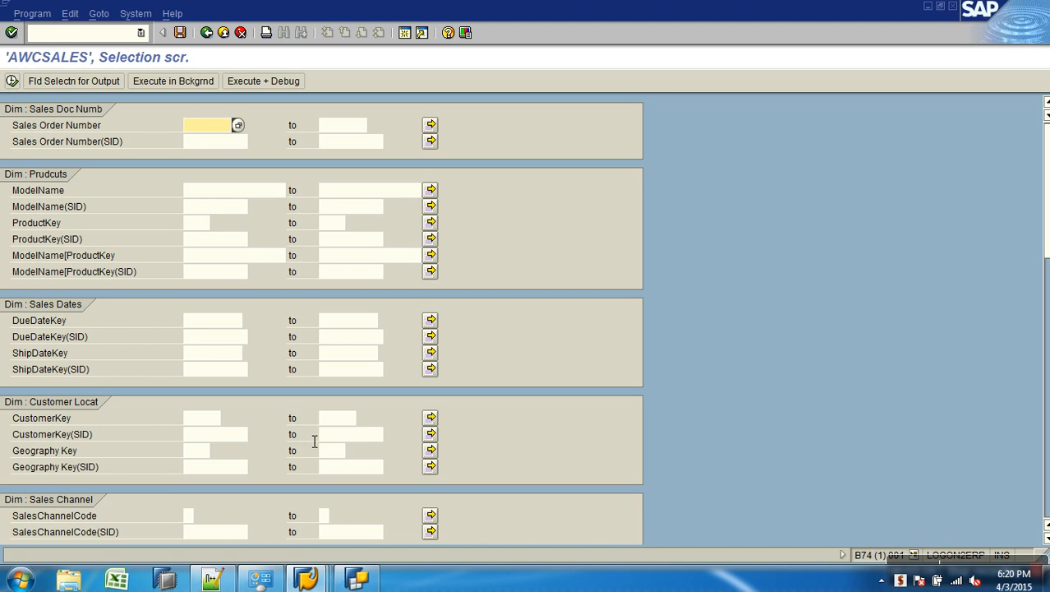
Enable Use DB aggregation in the AWCSALES selection settings and execute the selection as a list
{"action": "scroll", "coordinate": [313, 433], "scroll_direction": "down", "scroll_amount": 7}
{"action": "scroll", "coordinate": [312, 428], "scroll_direction": "down", "scroll_amount": 8}
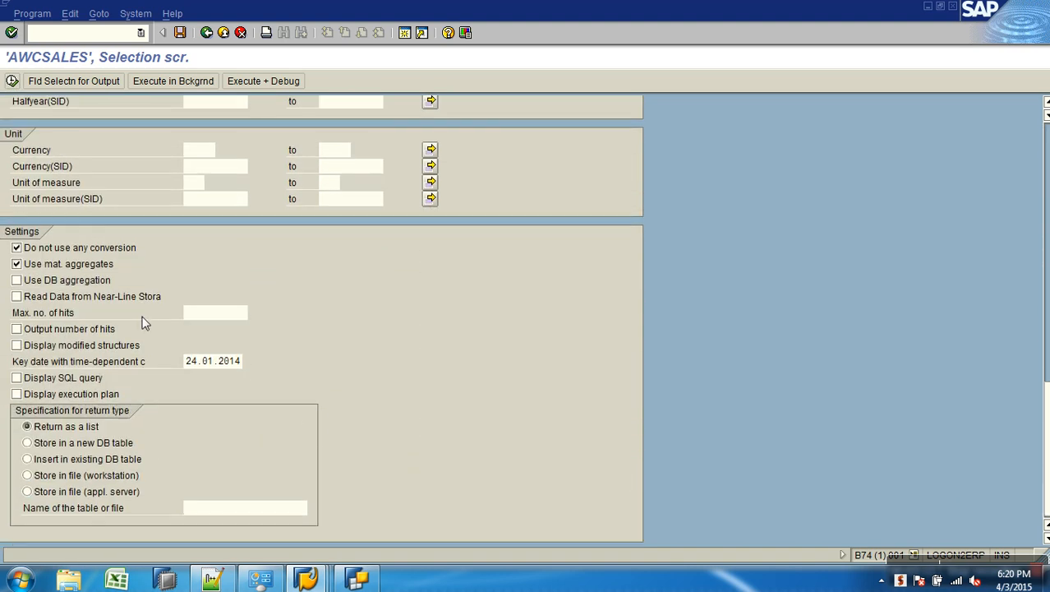
{"action": "left_click", "coordinate": [95, 282]}
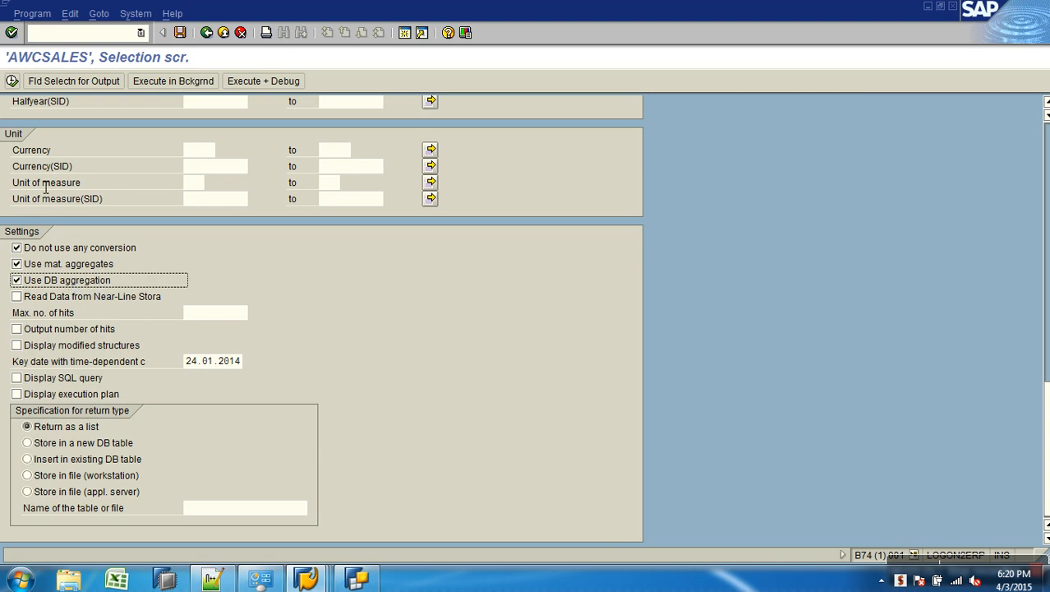
{"action": "left_click", "coordinate": [13, 81]}
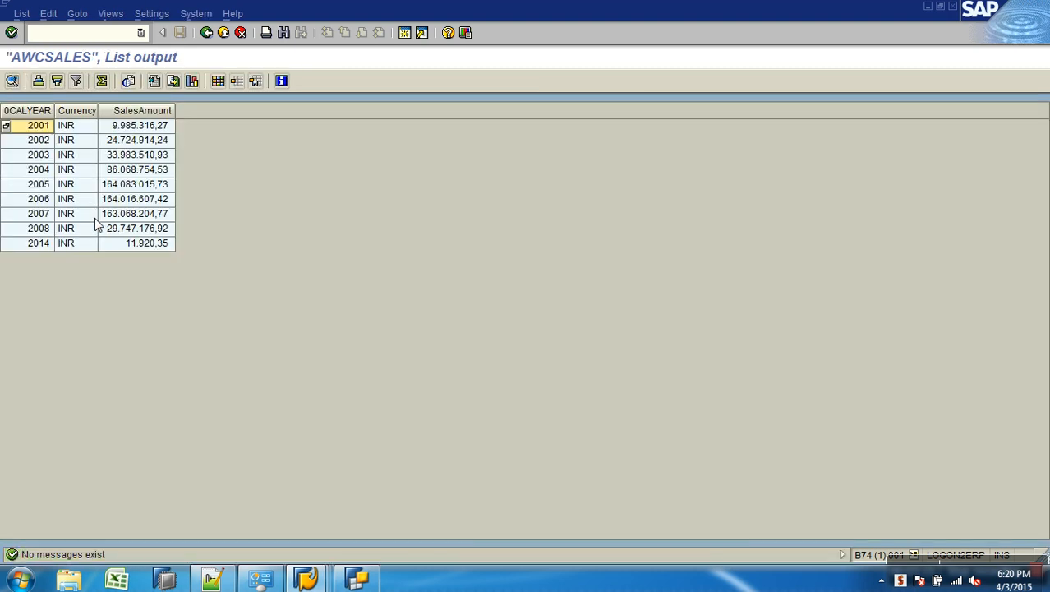
Widen the Calendar year and SalesAmount columns of the list output and select the 2004 row
{"action": "left_click_drag", "start_coordinate": [63, 121], "coordinate": [76, 121]}
{"action": "left_click_drag", "start_coordinate": [191, 110], "coordinate": [199, 112]}
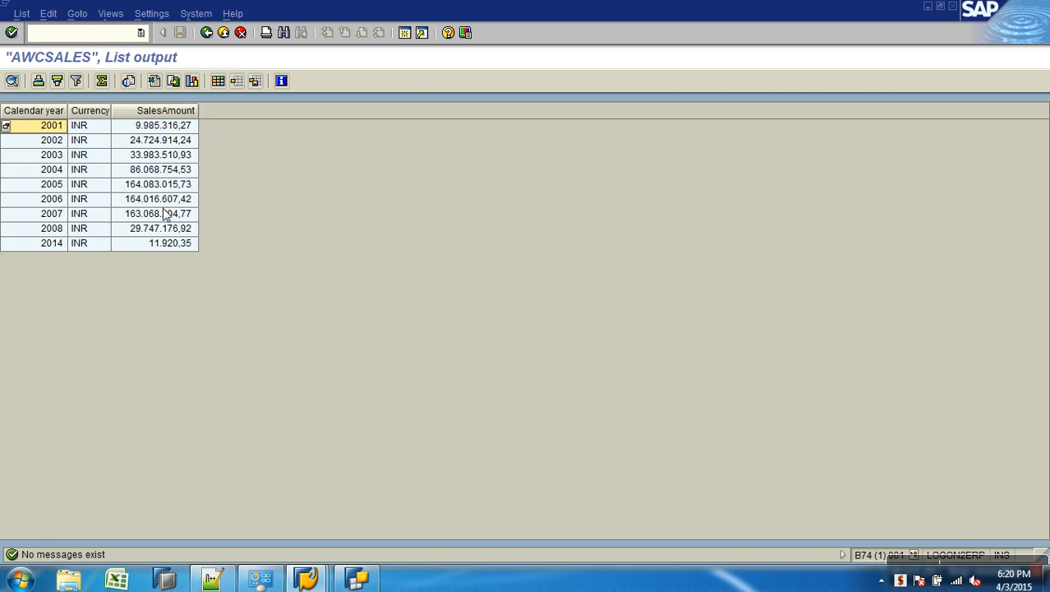
{"action": "left_click", "coordinate": [49, 171]}
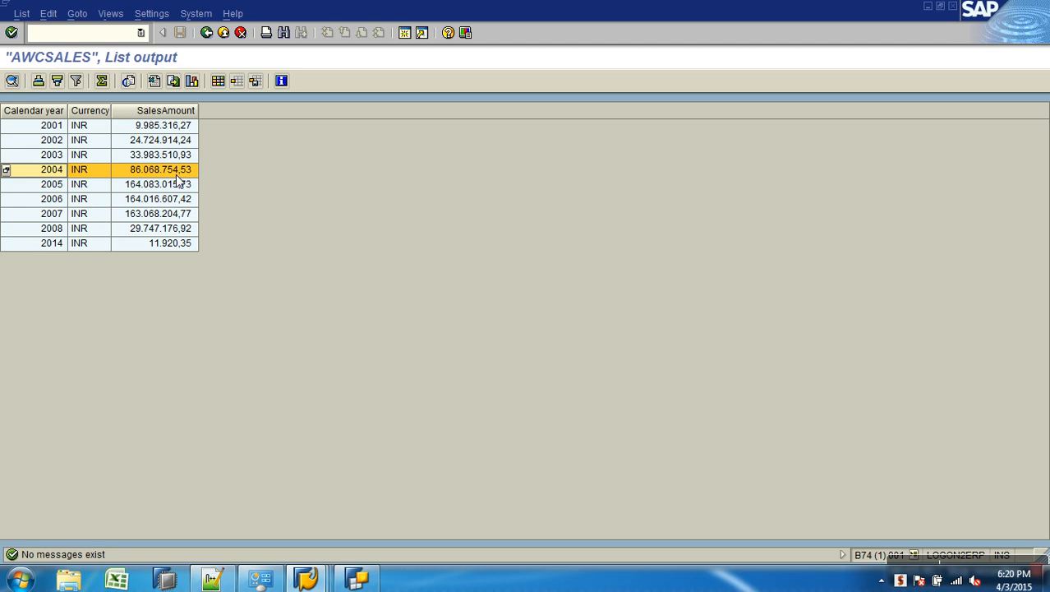
Switch to Notepad++ and add the line "-- Query Execution Process ....?" below the simple BEx query heading
{"action": "left_click", "coordinate": [353, 578]}
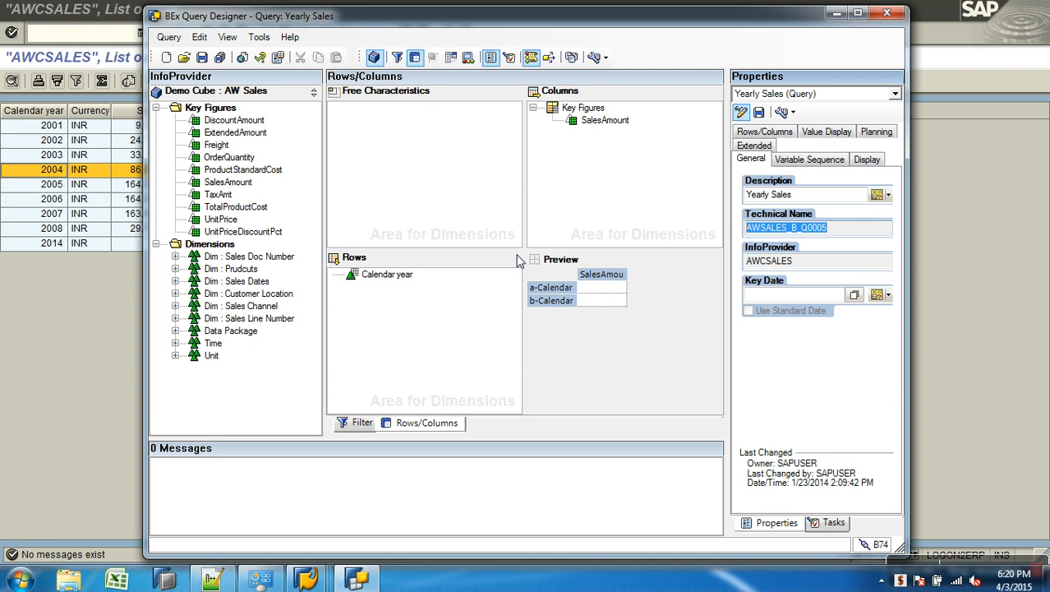
{"action": "left_click", "coordinate": [212, 580]}
{"action": "type", "text": "-"}
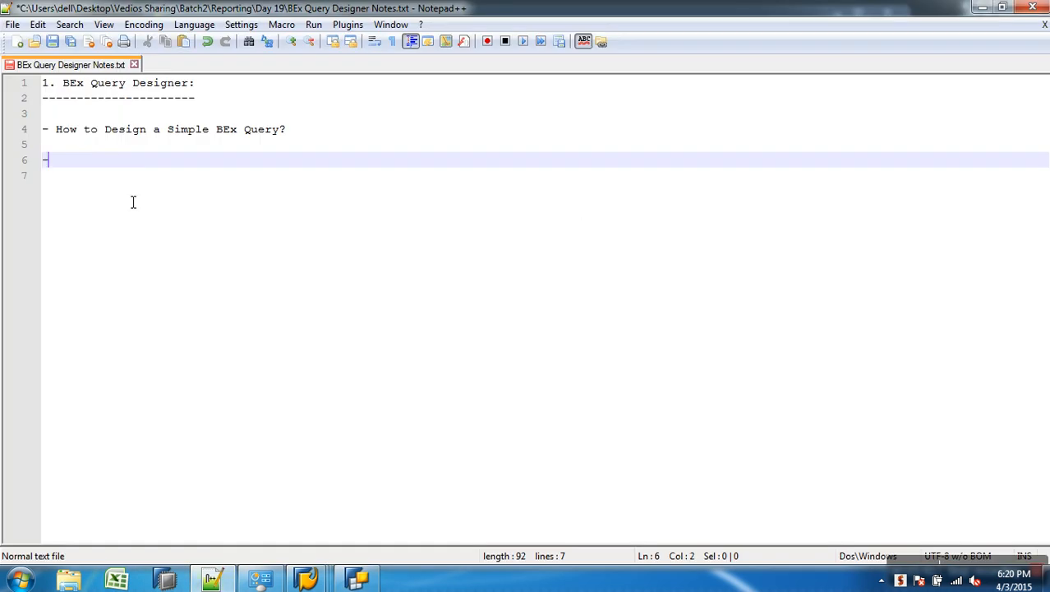
{"action": "type", "text": "- Quer"}
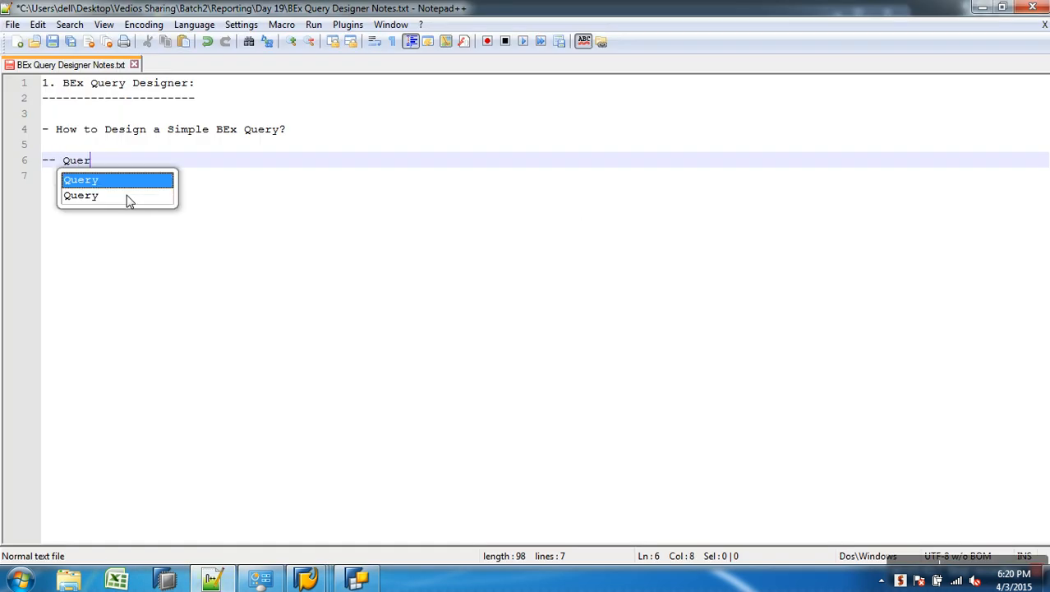
{"action": "type", "text": "y Execu"}
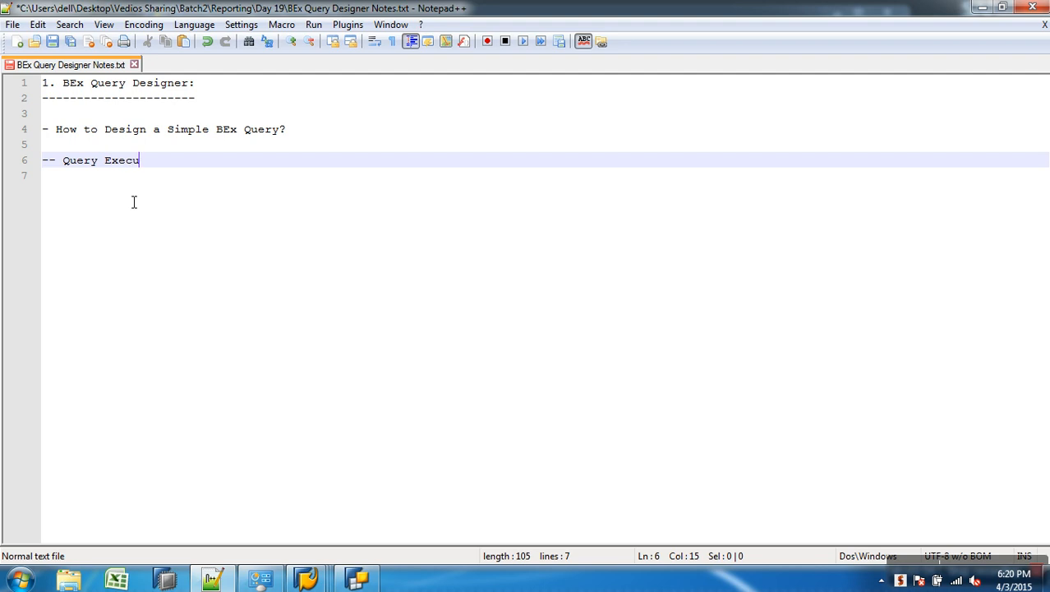
{"action": "type", "text": "tion Process ....?"}
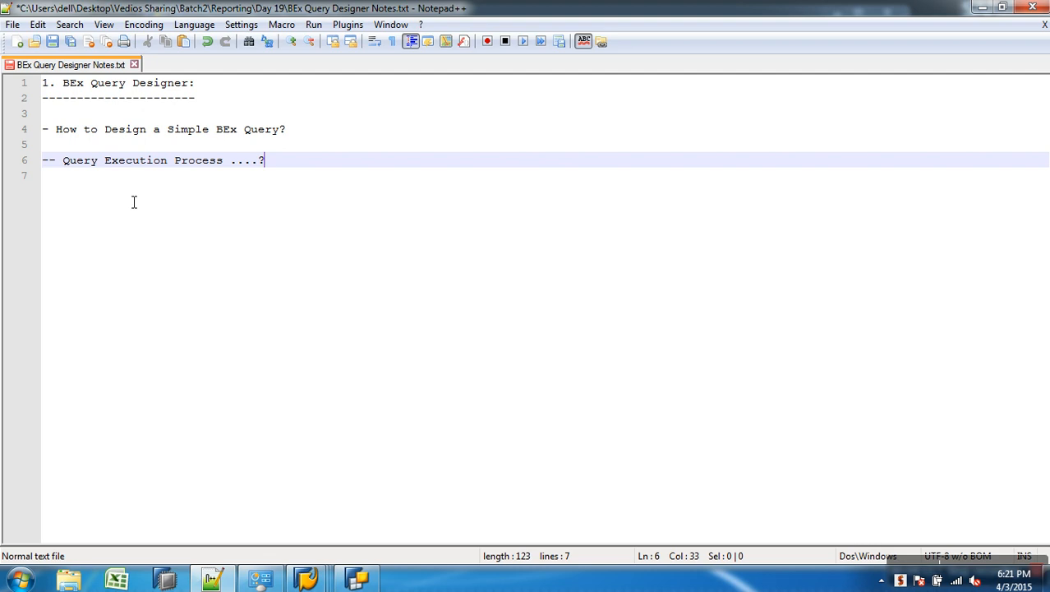
Browse in Windows Explorer from the desktop's Walmart shortcut through Open SAP and SAP BW Class Decks to the BW PPTs folder
{"action": "left_click", "coordinate": [57, 580]}
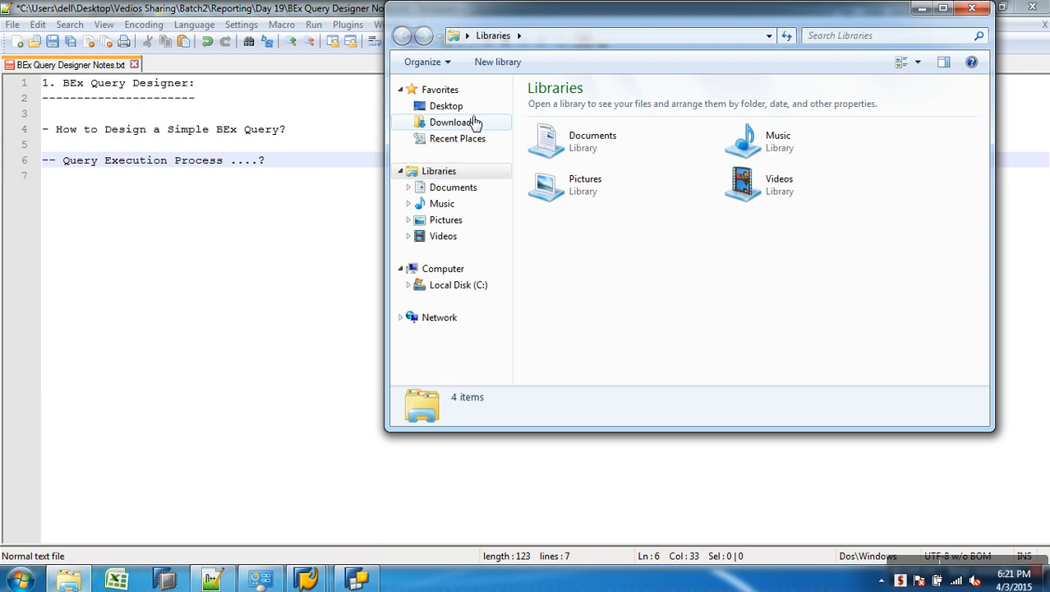
{"action": "left_click", "coordinate": [466, 108]}
{"action": "scroll", "coordinate": [986, 173], "scroll_direction": "down", "scroll_amount": 3}
{"action": "left_click_drag", "start_coordinate": [986, 172], "coordinate": [981, 252]}
{"action": "left_click", "coordinate": [589, 360]}
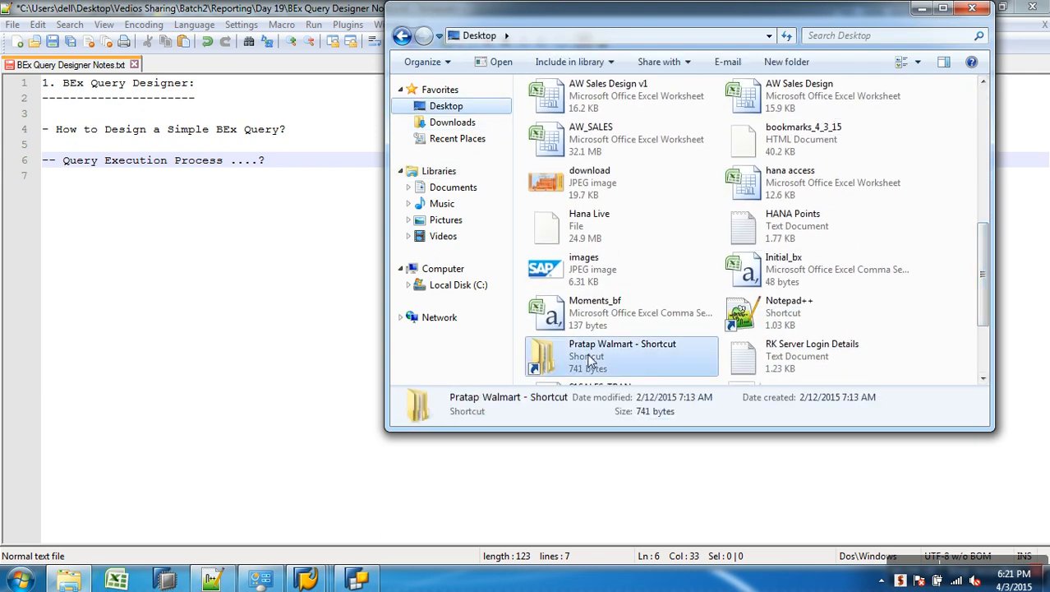
{"action": "double_click", "coordinate": [589, 360]}
{"action": "double_click", "coordinate": [548, 125]}
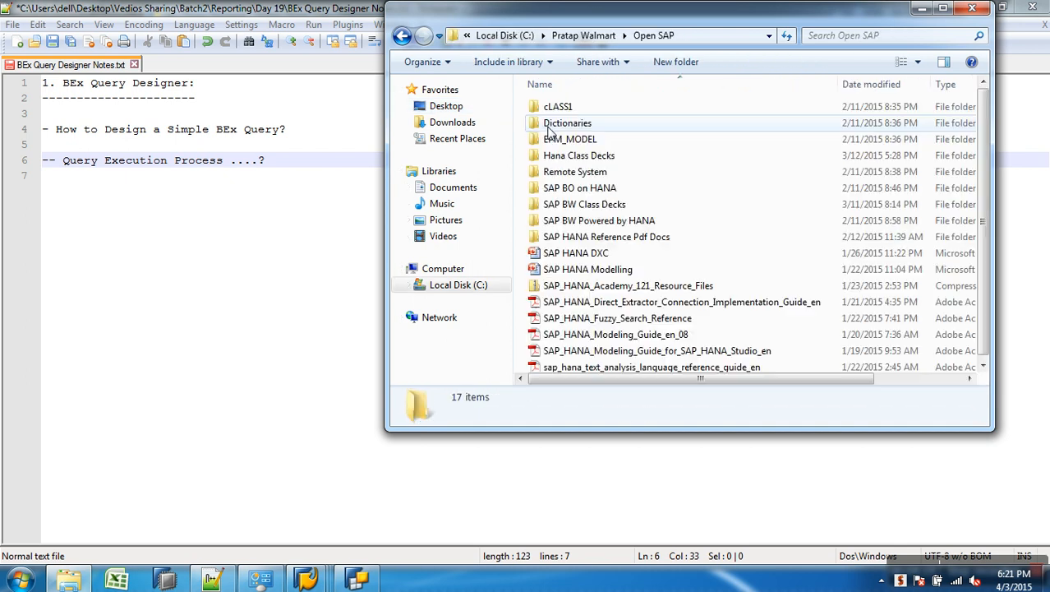
{"action": "double_click", "coordinate": [580, 203]}
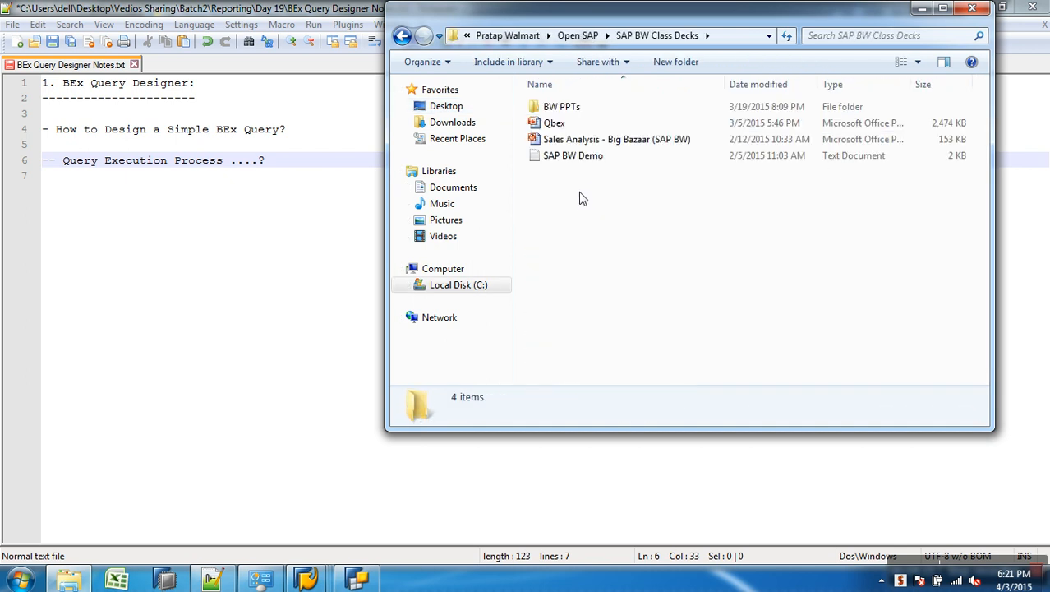
{"action": "double_click", "coordinate": [563, 109]}
Open the Performance Tunning presentation from its folder in PowerPoint and start the slide show at the Query Execution Process slide
{"action": "left_click", "coordinate": [609, 176]}
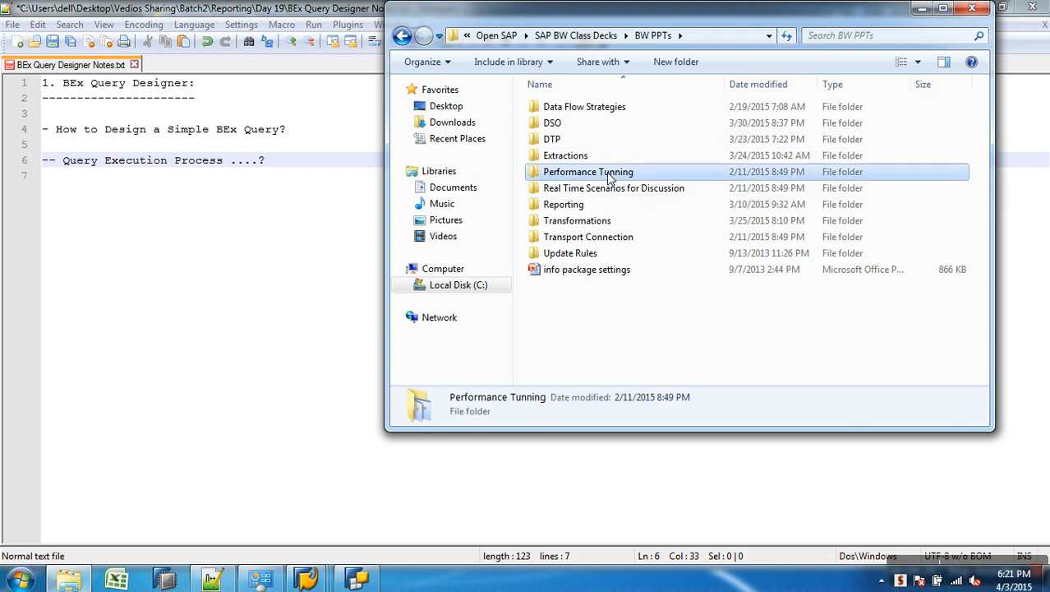
{"action": "double_click", "coordinate": [609, 176]}
{"action": "double_click", "coordinate": [614, 206]}
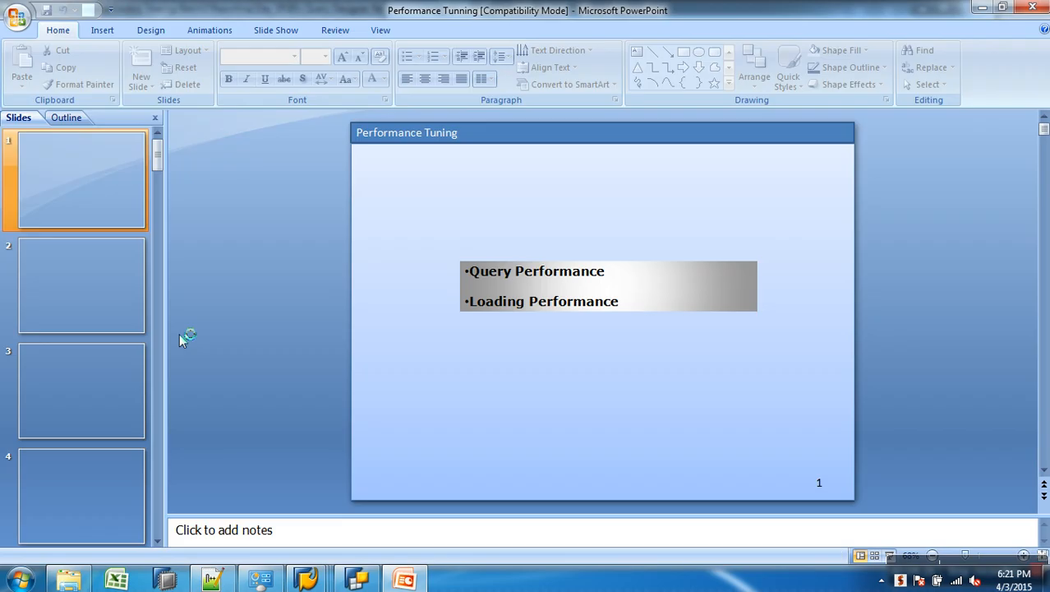
{"action": "left_click", "coordinate": [111, 395]}
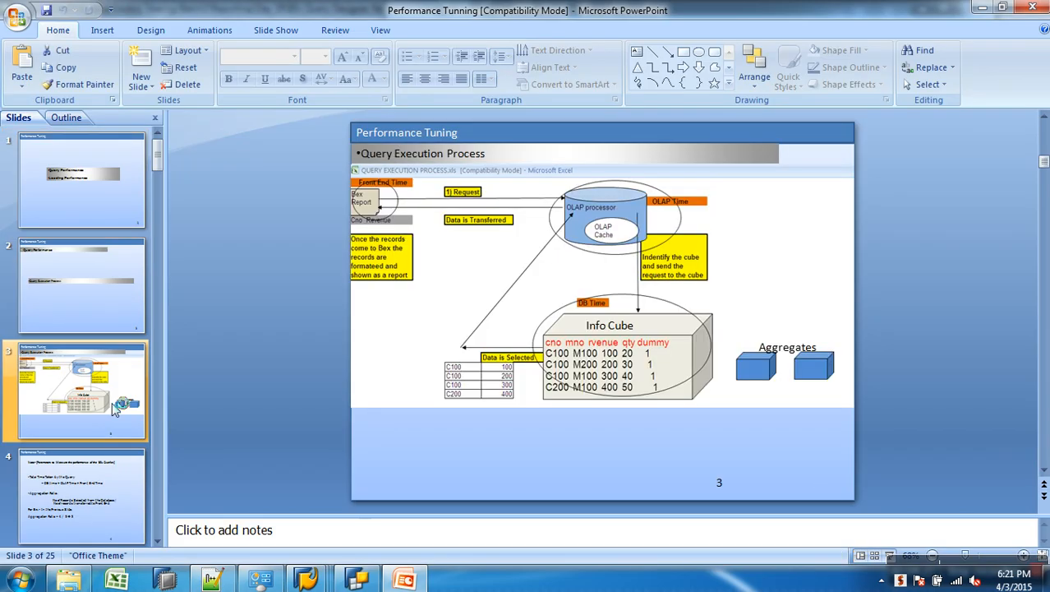
{"action": "left_click", "coordinate": [890, 556]}
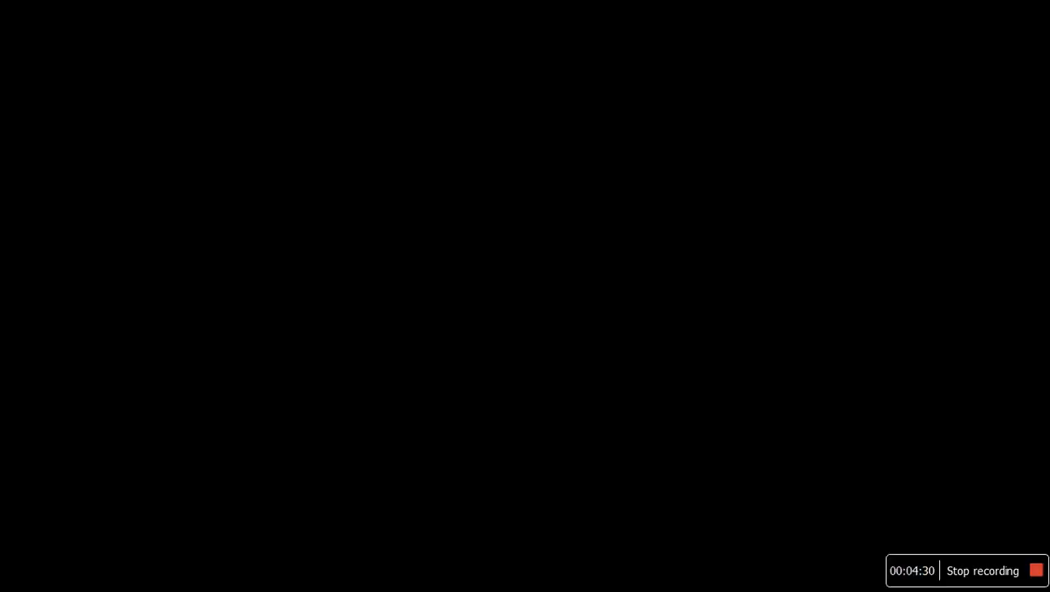
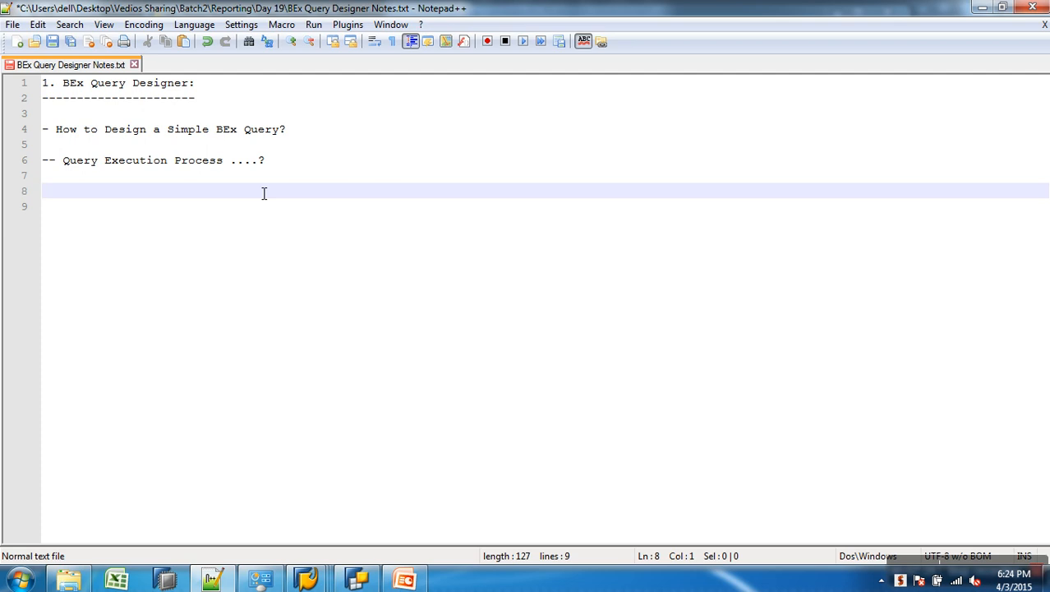
Switch to the SAP query result session, return to the Query Monitor and re-execute AWCSALES/AWSALES_B_Q0005
{"action": "mouse_move", "coordinate": [306, 580]}
{"action": "left_click", "coordinate": [473, 519]}
{"action": "left_click", "coordinate": [206, 32]}
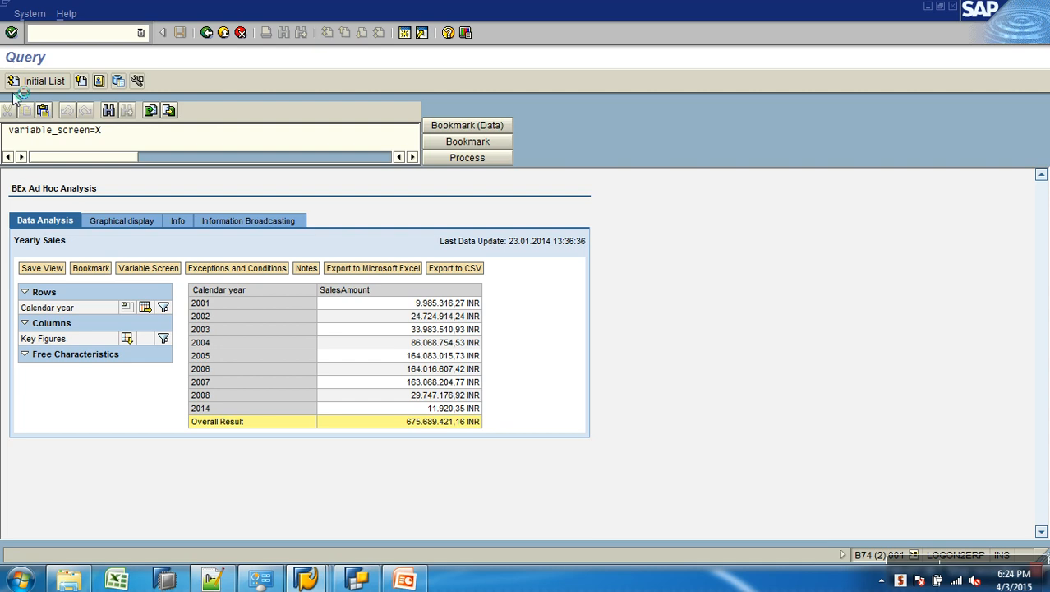
{"action": "left_click", "coordinate": [13, 85]}
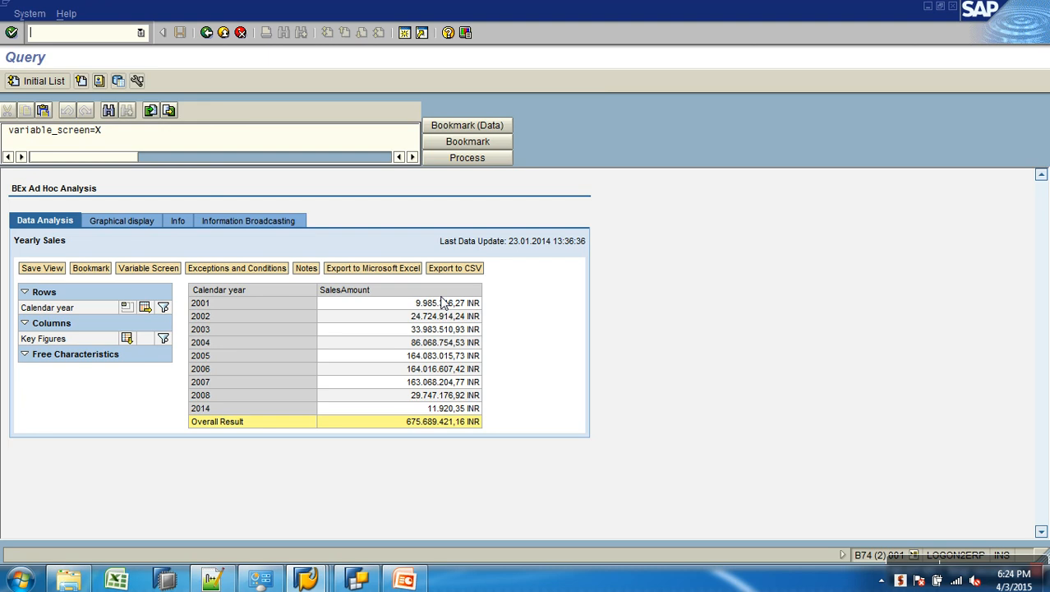
Return to the Query Monitor, open the Cache Monitor's database cache and select the AWCSALES/AWSALES_B_Q0005 entry
{"action": "left_click", "coordinate": [207, 32]}
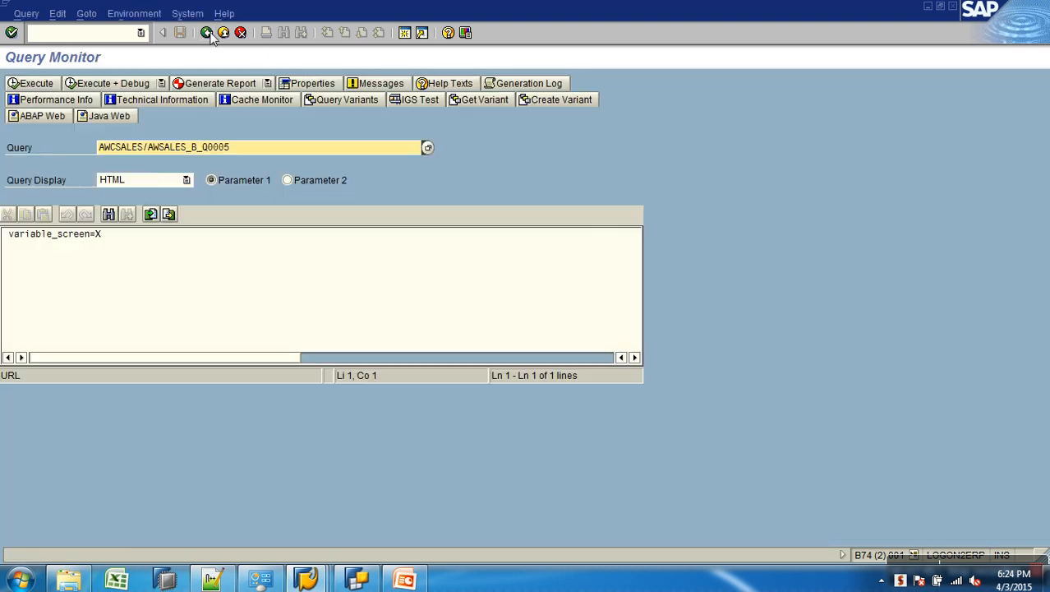
{"action": "left_click", "coordinate": [285, 104]}
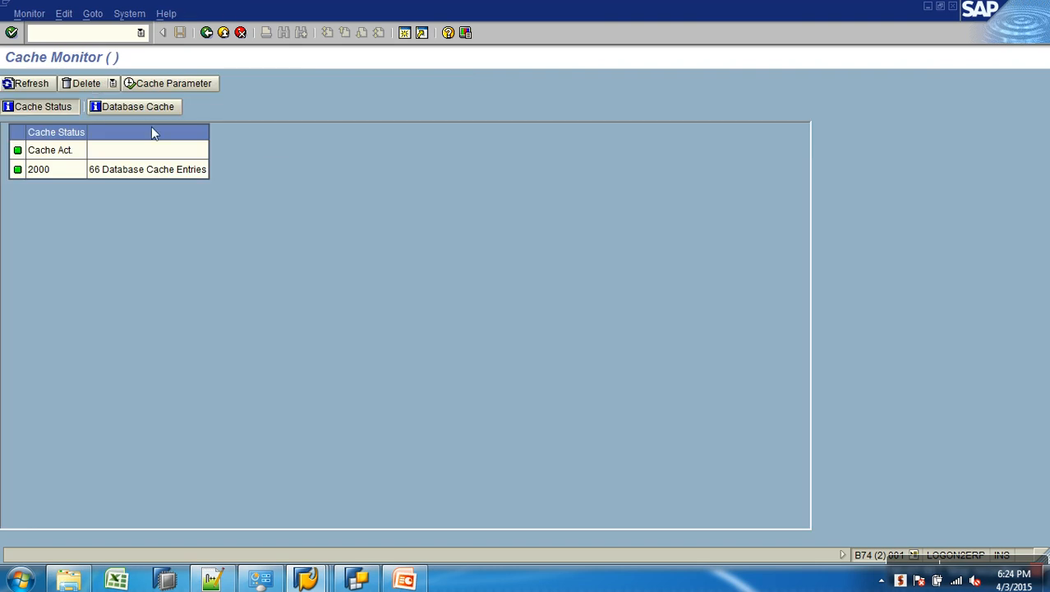
{"action": "left_click", "coordinate": [106, 108]}
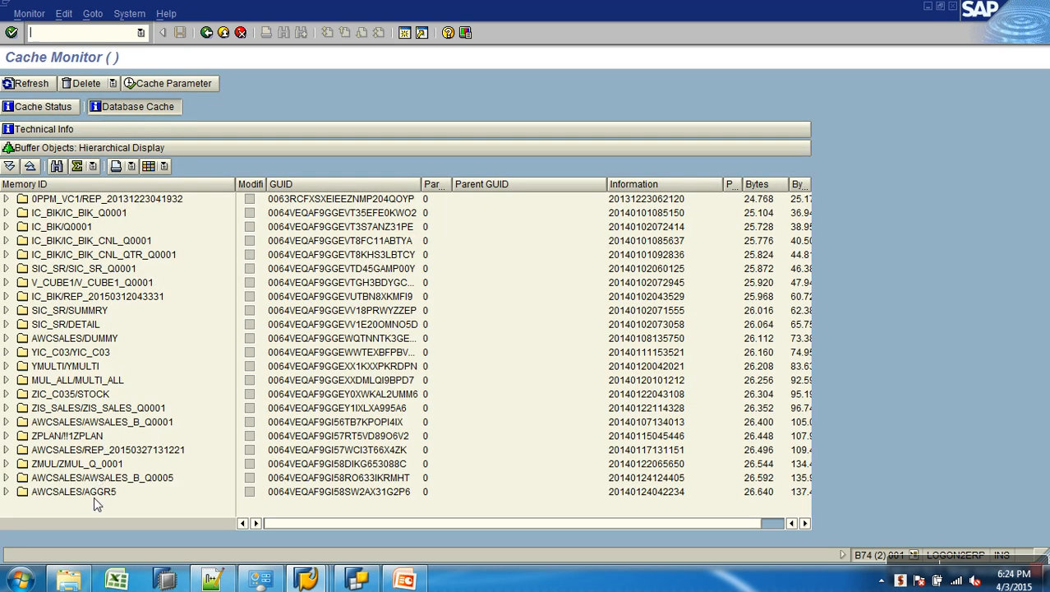
{"action": "left_click", "coordinate": [91, 494]}
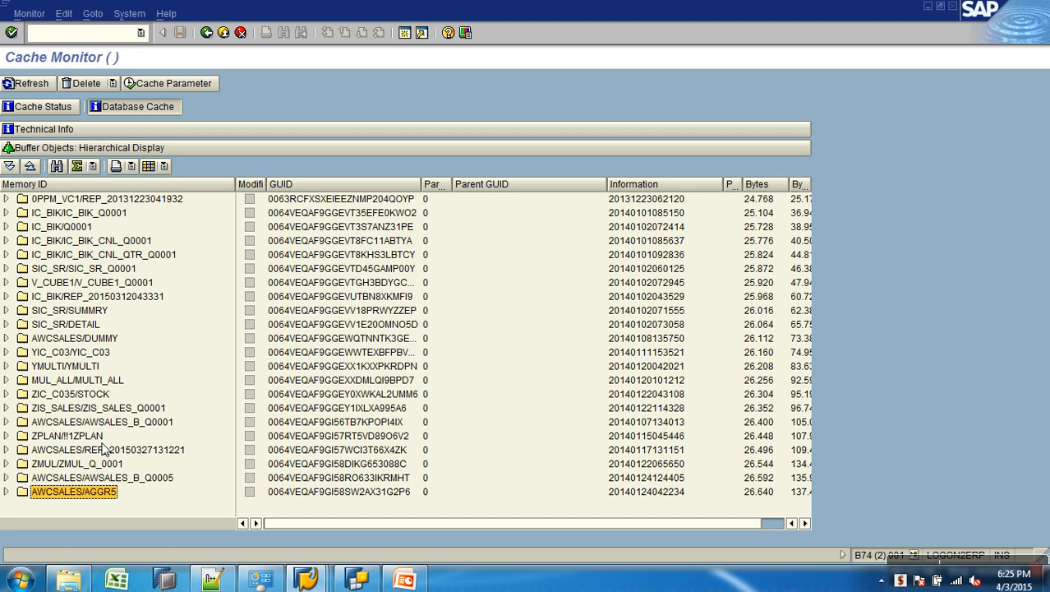
{"action": "left_click", "coordinate": [140, 484]}
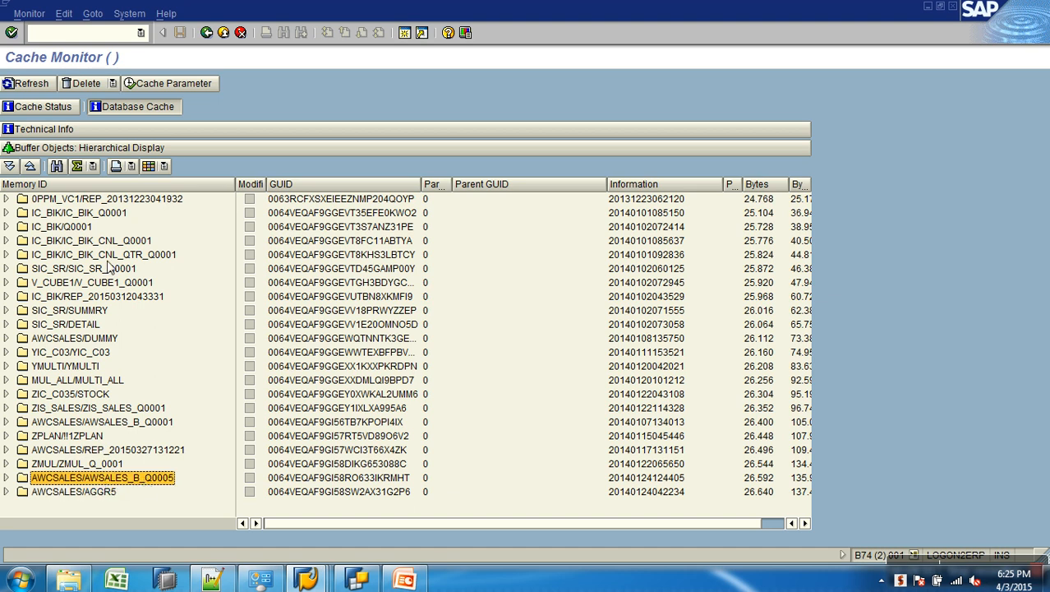
{"action": "left_click", "coordinate": [84, 86]}
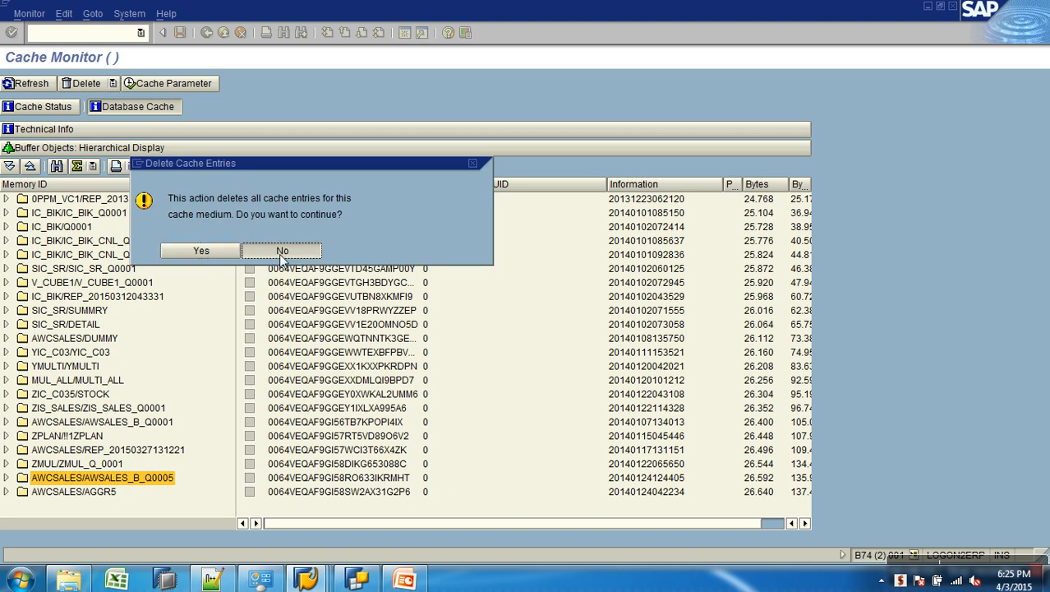
{"action": "left_click", "coordinate": [281, 252]}
{"action": "left_click", "coordinate": [114, 84]}
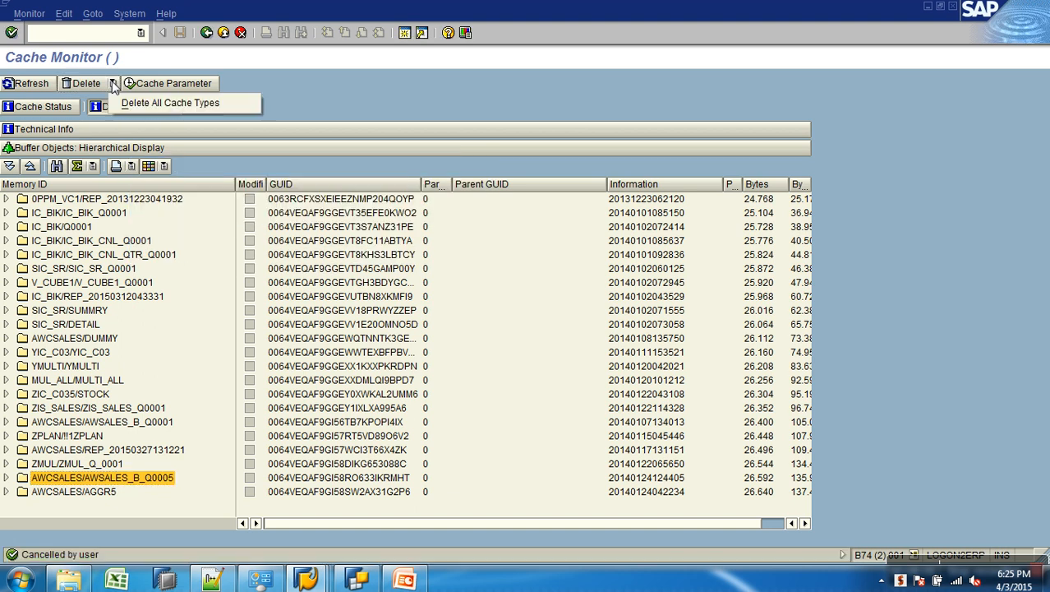
Delete only the AWCSALES/AWSALES_B_Q0005 entry from the database cache, then leave the Cache Monitor and re-execute the query
{"action": "left_click", "coordinate": [137, 483]}
{"action": "right_click", "coordinate": [137, 483]}
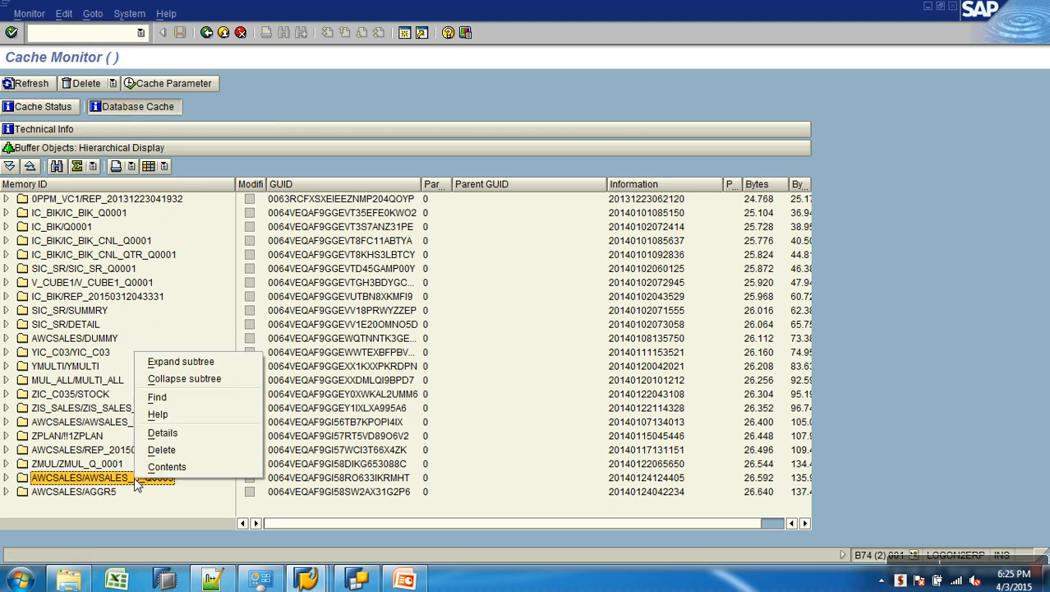
{"action": "left_click", "coordinate": [167, 452]}
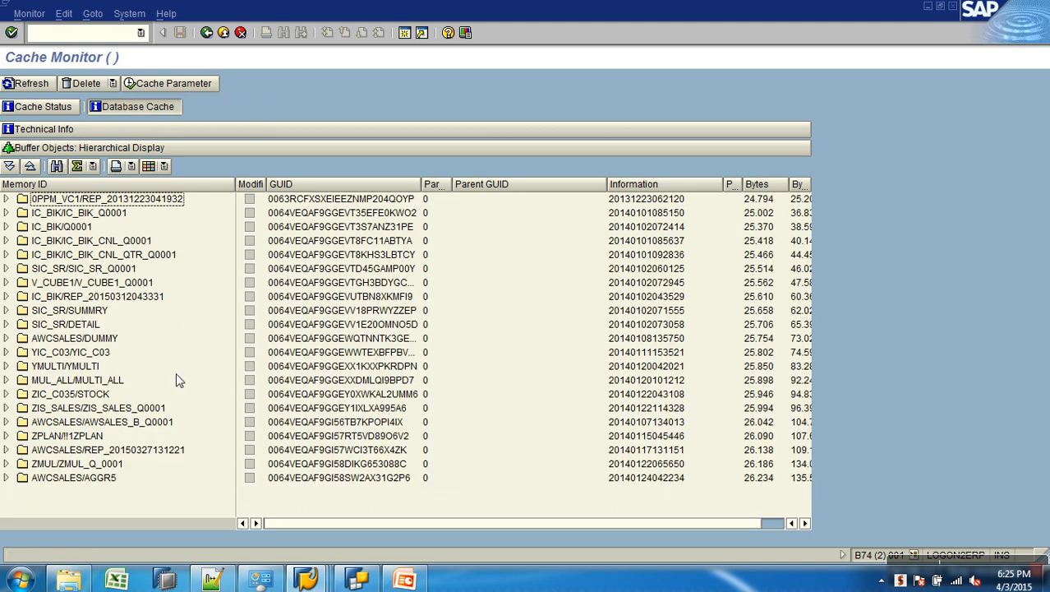
{"action": "left_click", "coordinate": [208, 33]}
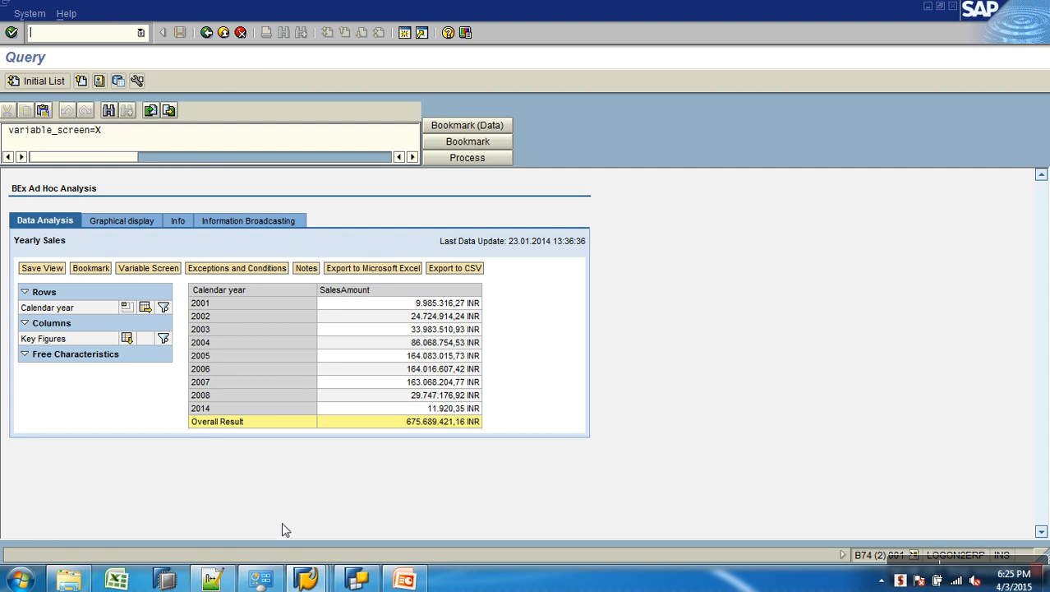
Switch to Notepad++ and add the line "-- Rows / Columns" to the notes, followed by a blank line
{"action": "mouse_move", "coordinate": [322, 581]}
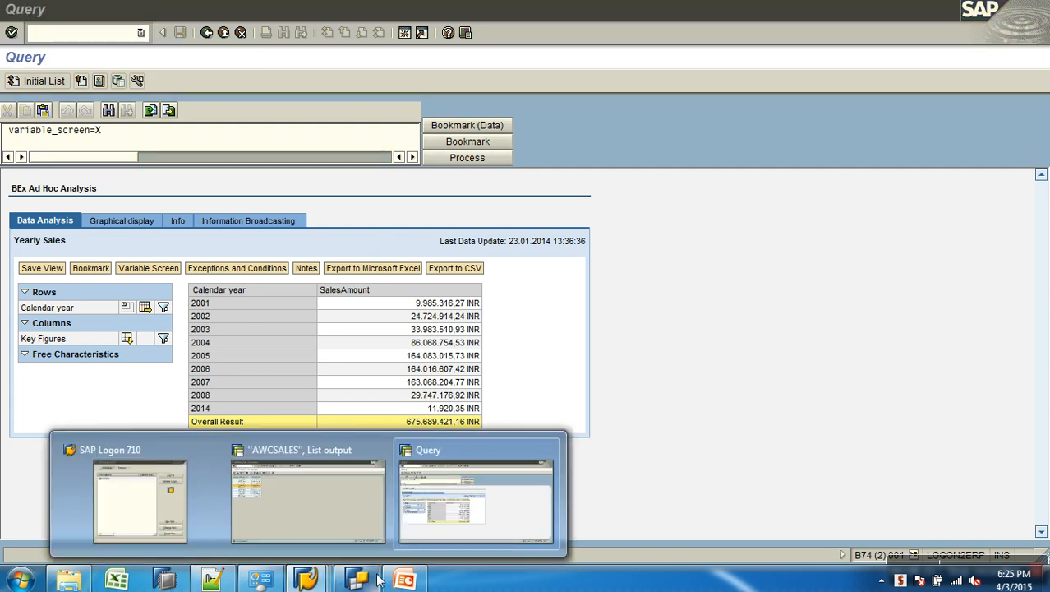
{"action": "left_click", "coordinate": [213, 579]}
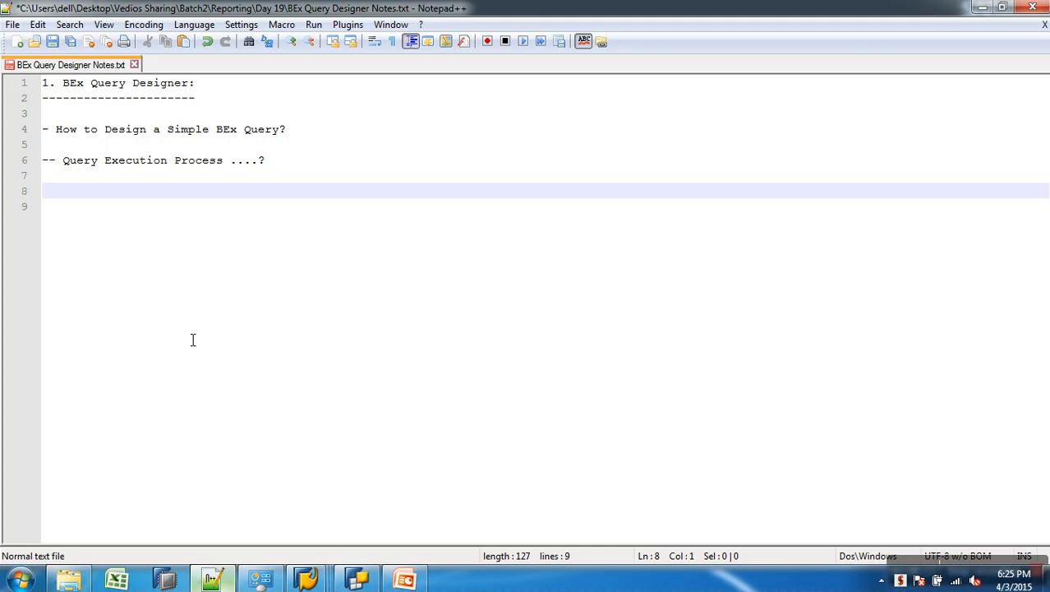
{"action": "type", "text": "-- Rows"}
{"action": "type", "text": "/ Columns"}
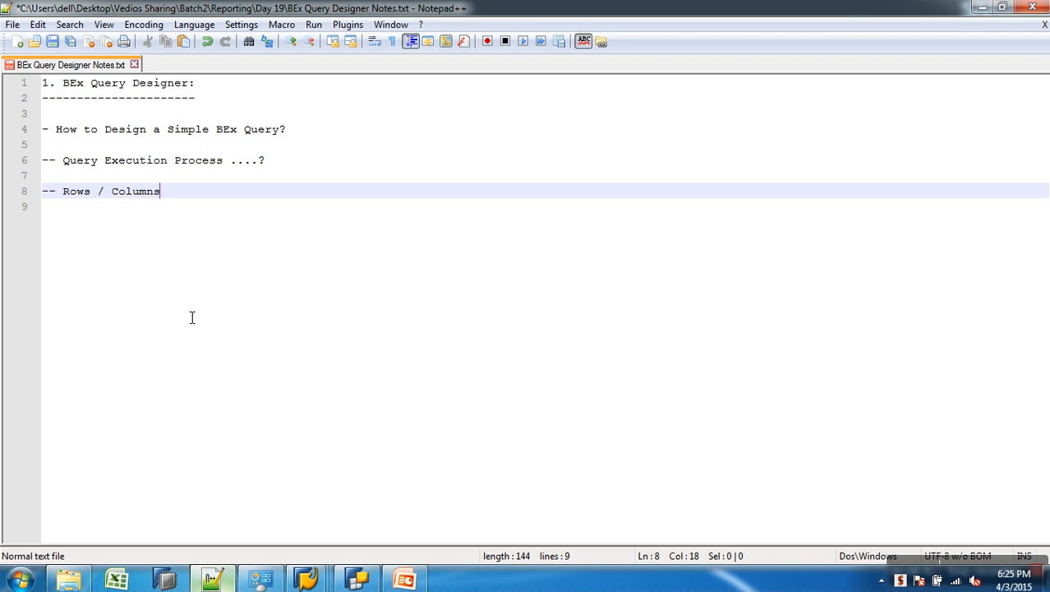
{"action": "key", "text": "Return"}
{"action": "key", "text": "Return"}
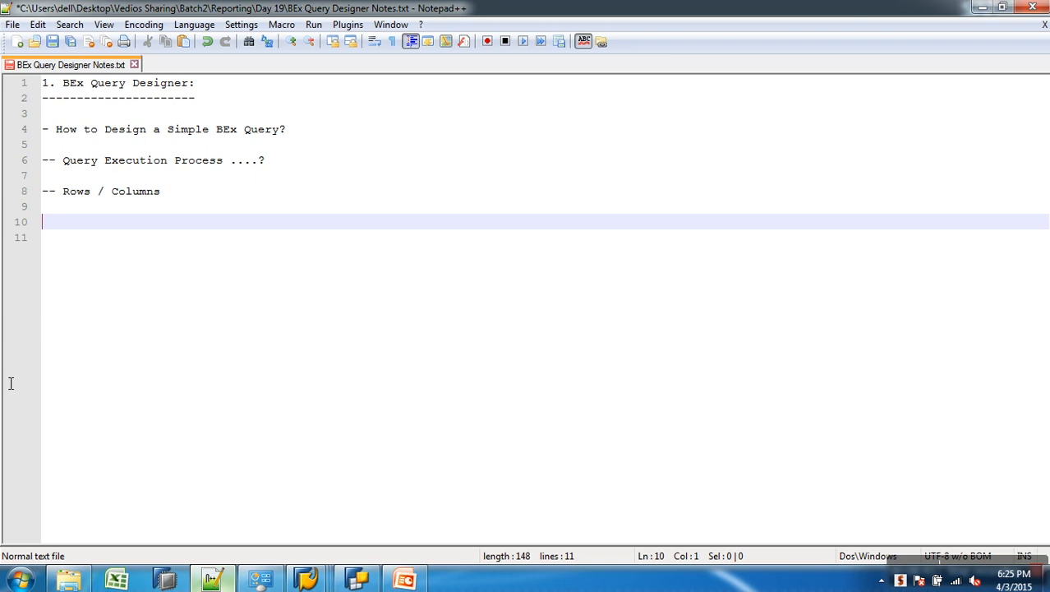
Switch to BEx Query Designer and add the SalesAmount key figure two more times to the Columns of the Yearly Sales query
{"action": "left_click", "coordinate": [356, 580]}
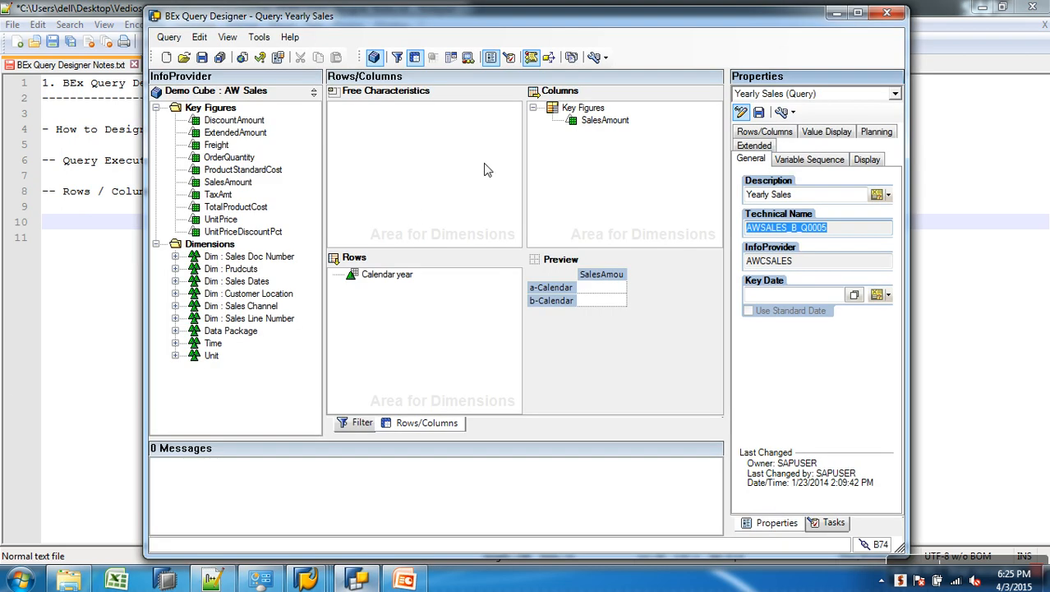
{"action": "left_click", "coordinate": [606, 120]}
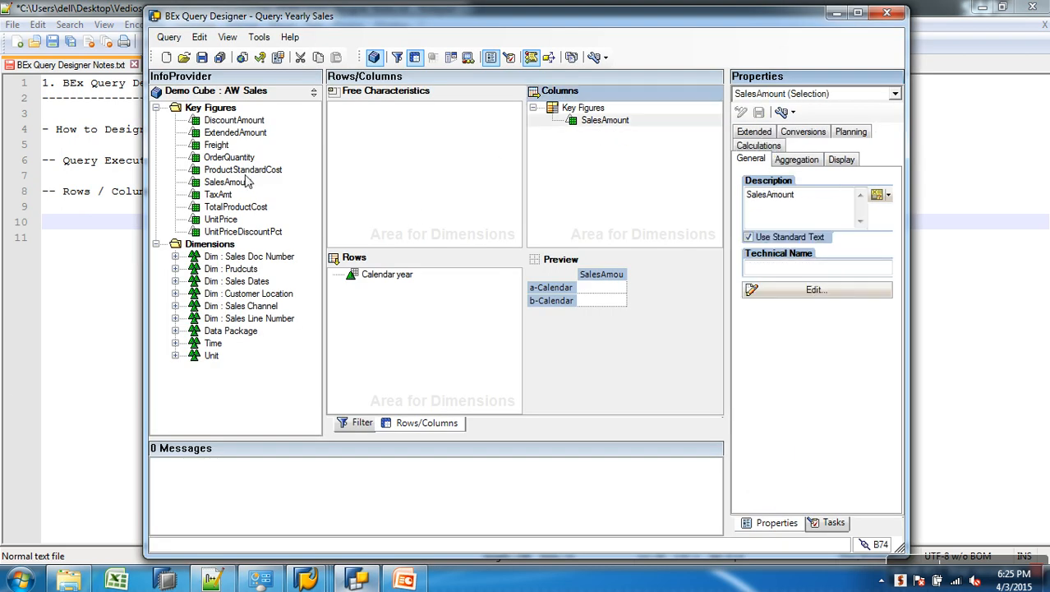
{"action": "left_click_drag", "start_coordinate": [245, 185], "coordinate": [573, 141]}
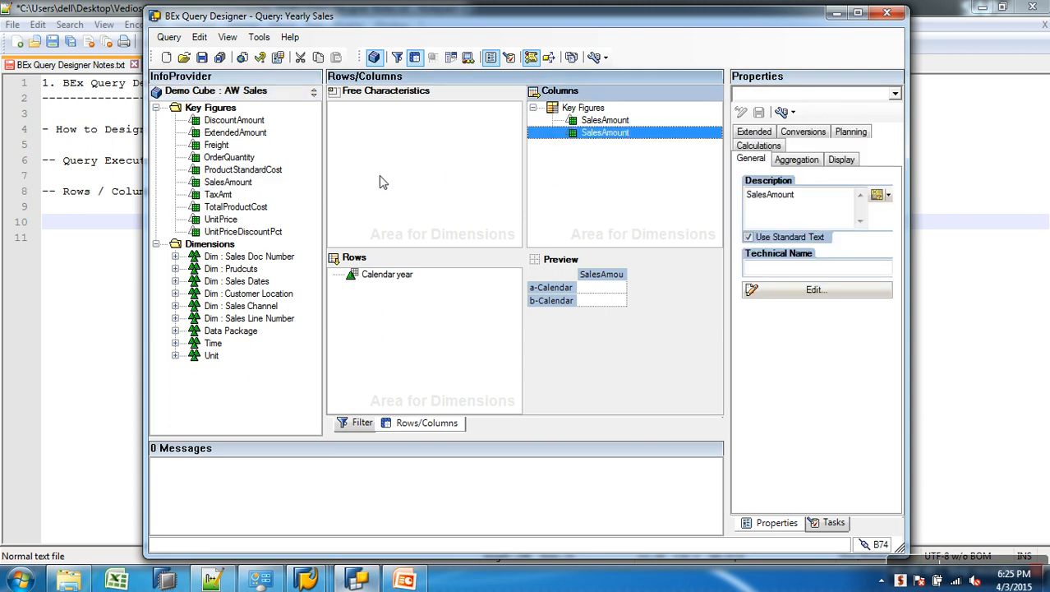
{"action": "left_click_drag", "start_coordinate": [245, 187], "coordinate": [581, 163]}
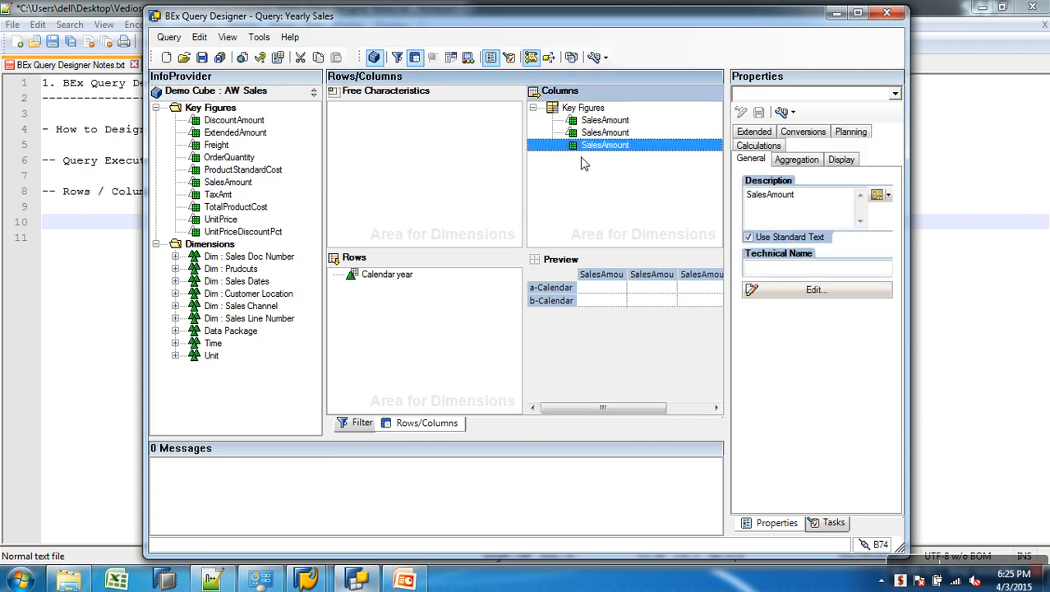
Expand the Time dimension and try to add Calendar year to the Rows a second time
{"action": "left_click", "coordinate": [388, 275]}
{"action": "left_click", "coordinate": [175, 344]}
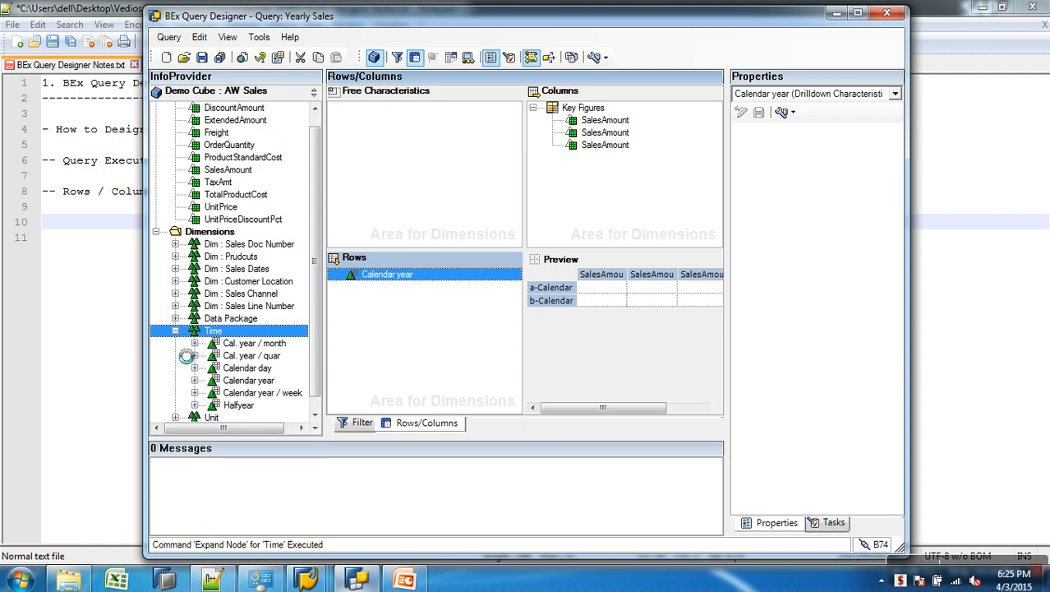
{"action": "left_click_drag", "start_coordinate": [249, 381], "coordinate": [421, 319]}
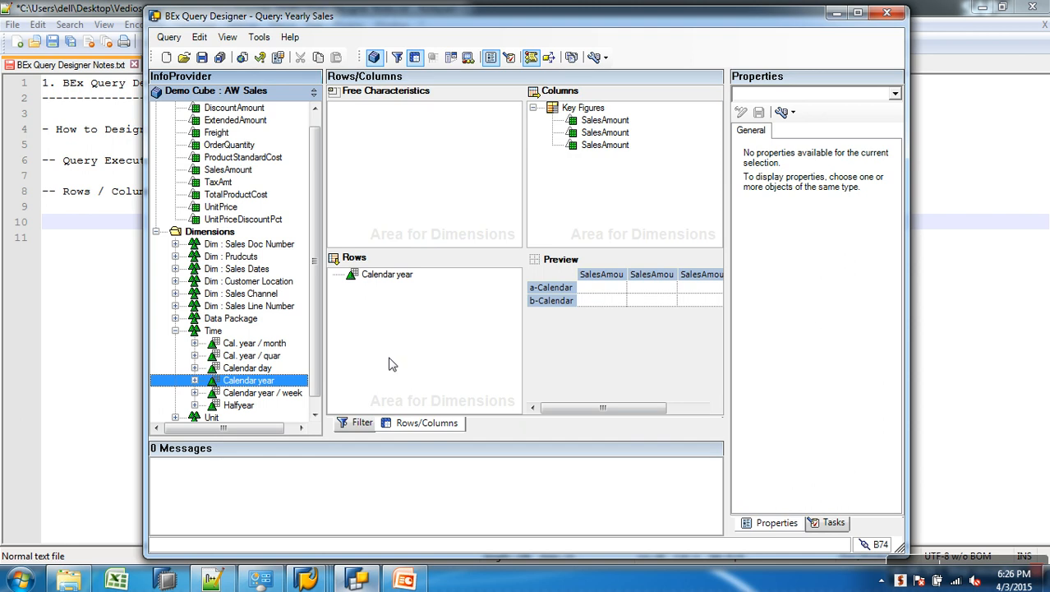
Switch to Notepad++ and add the line "-- Free Characteristics" below the rows and columns entry, correcting its spelling
{"action": "left_click", "coordinate": [94, 227]}
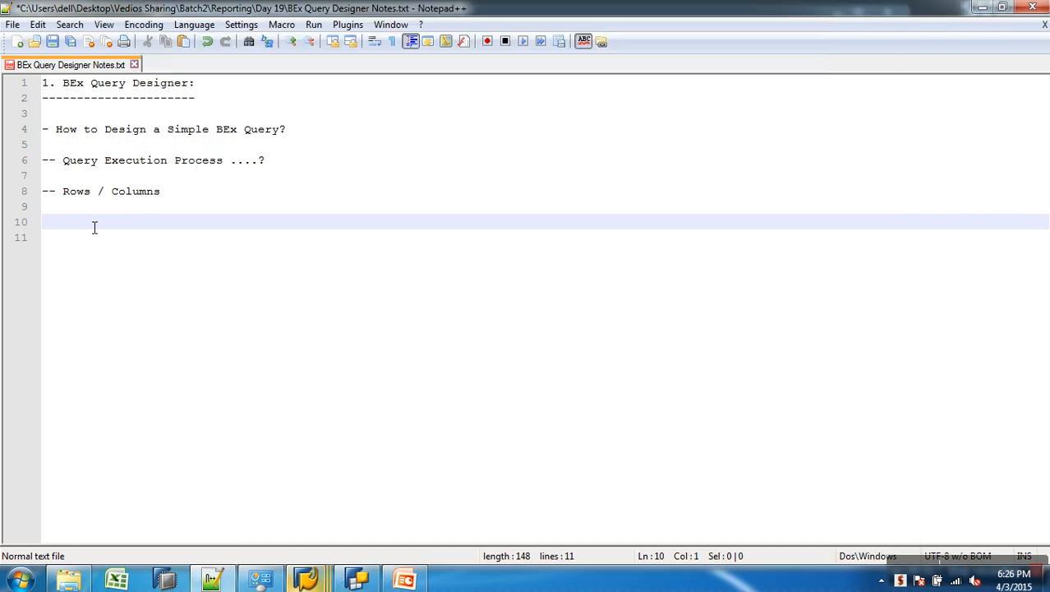
{"action": "type", "text": "-- Free Chracter"}
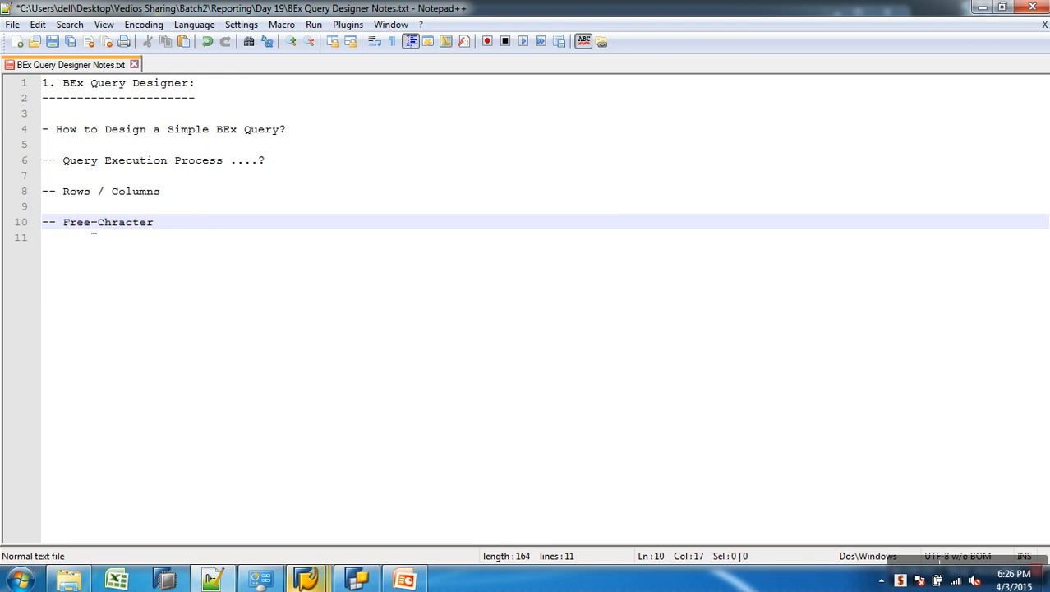
{"action": "type", "text": "istics"}
{"action": "left_click", "coordinate": [119, 223]}
{"action": "key", "text": "BackSpace"}
{"action": "type", "text": "rac"}
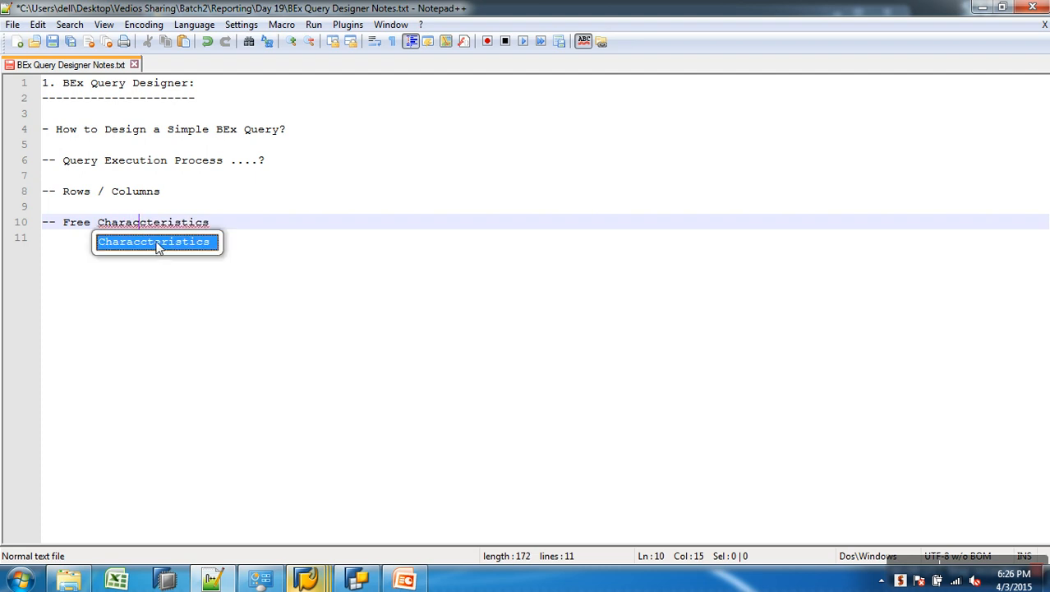
{"action": "key", "text": "Delete"}
{"action": "left_click", "coordinate": [278, 296]}
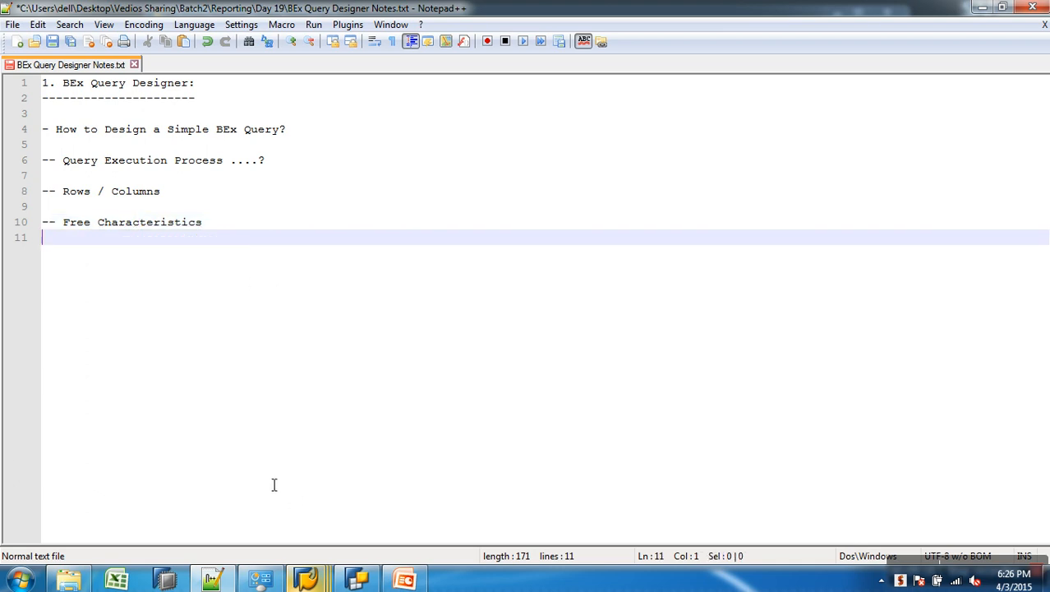
Return to BEx Query Designer, add Cal. year / quar and Cal. year / month as Free Characteristics, and save the query
{"action": "left_click", "coordinate": [362, 578]}
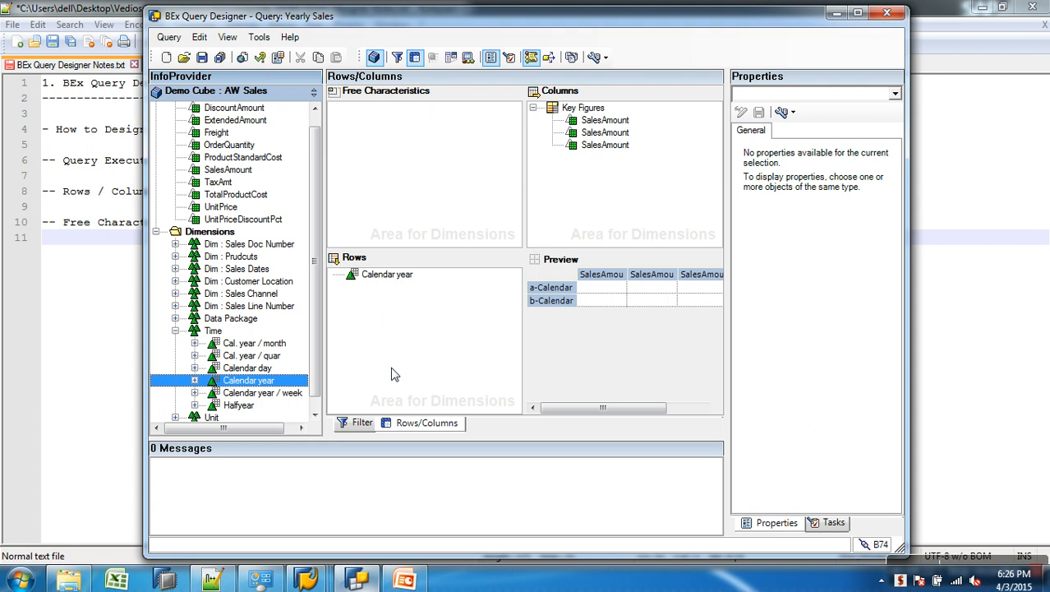
{"action": "left_click", "coordinate": [393, 184]}
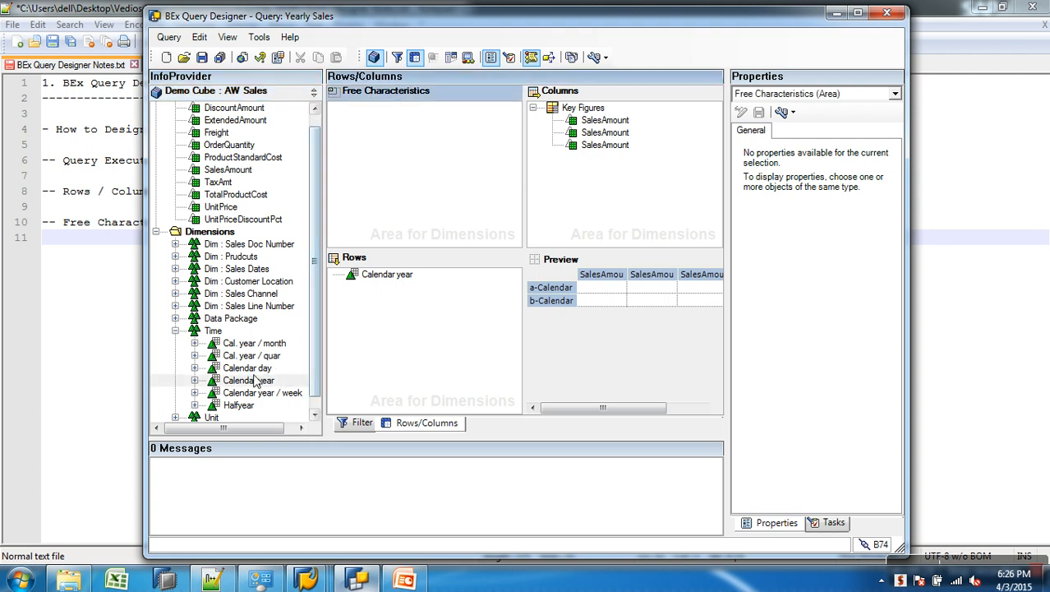
{"action": "left_click_drag", "start_coordinate": [278, 358], "coordinate": [374, 193]}
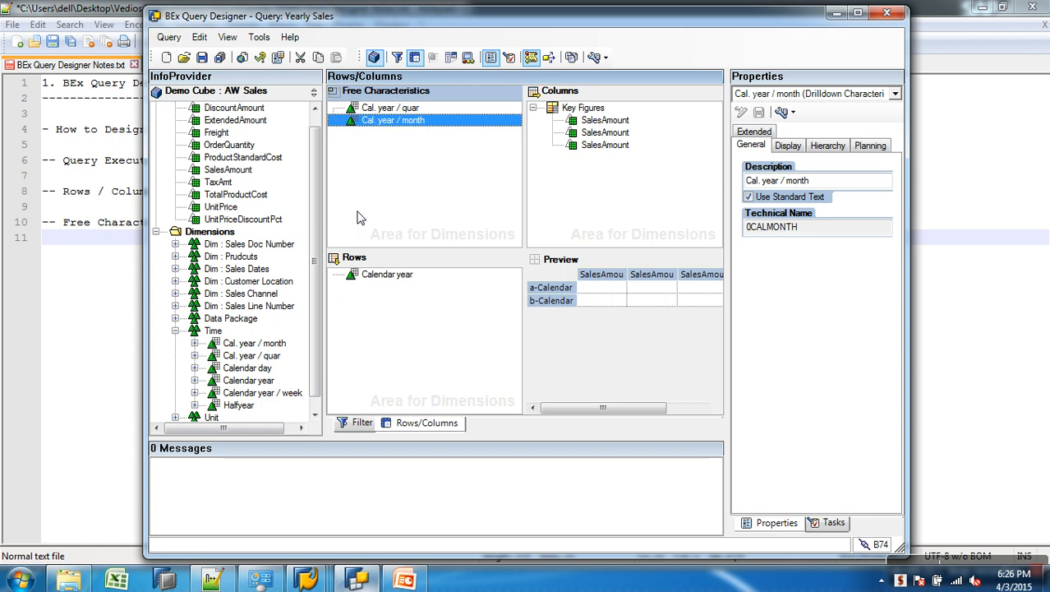
{"action": "left_click", "coordinate": [202, 57]}
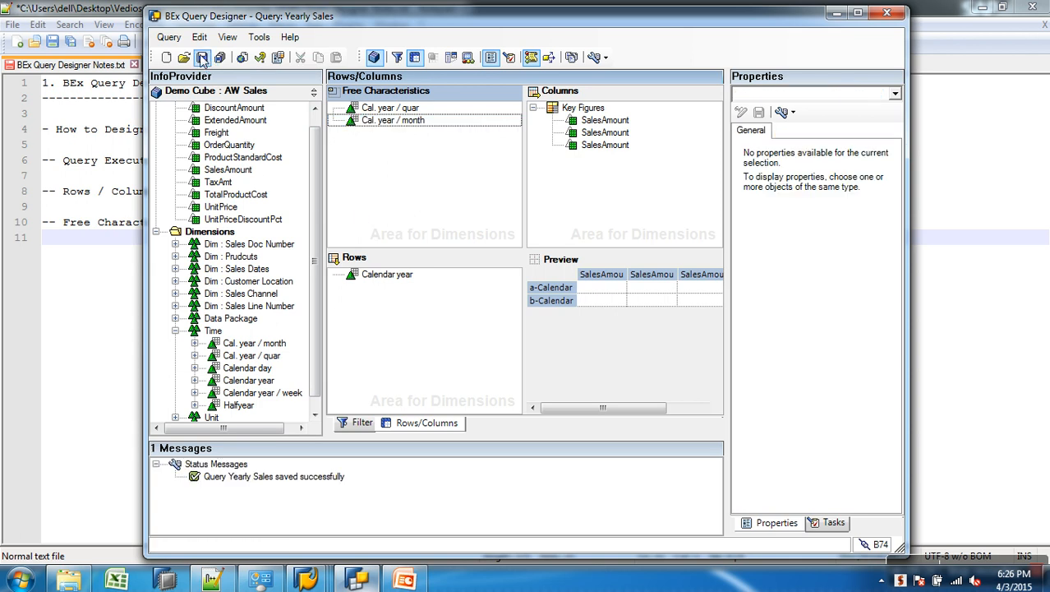
Switch to the SAP Query session, leave the old result and re-execute the Yearly Sales query
{"action": "mouse_move", "coordinate": [312, 579]}
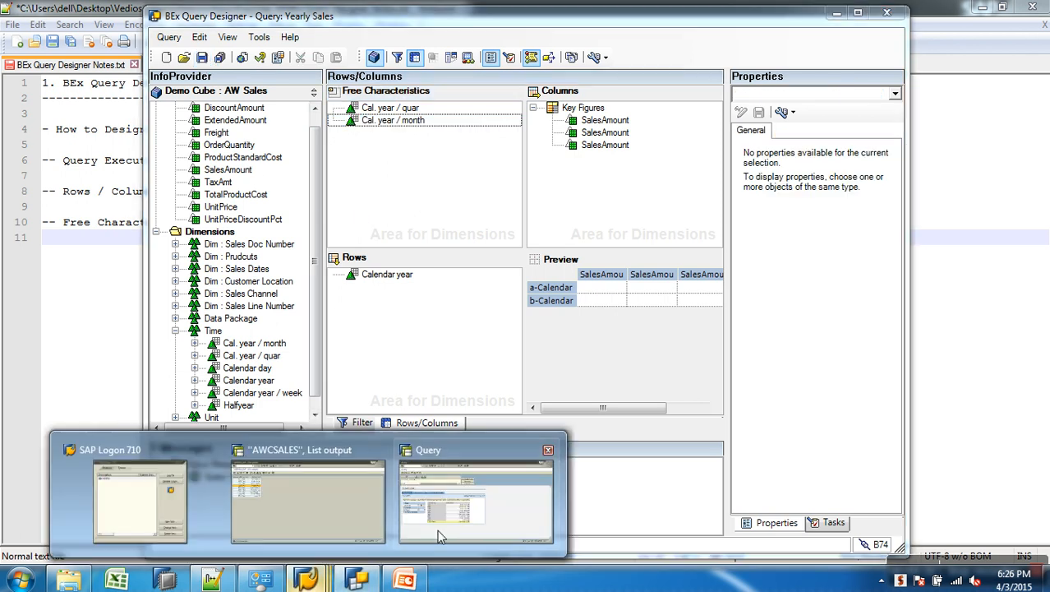
{"action": "left_click", "coordinate": [403, 542]}
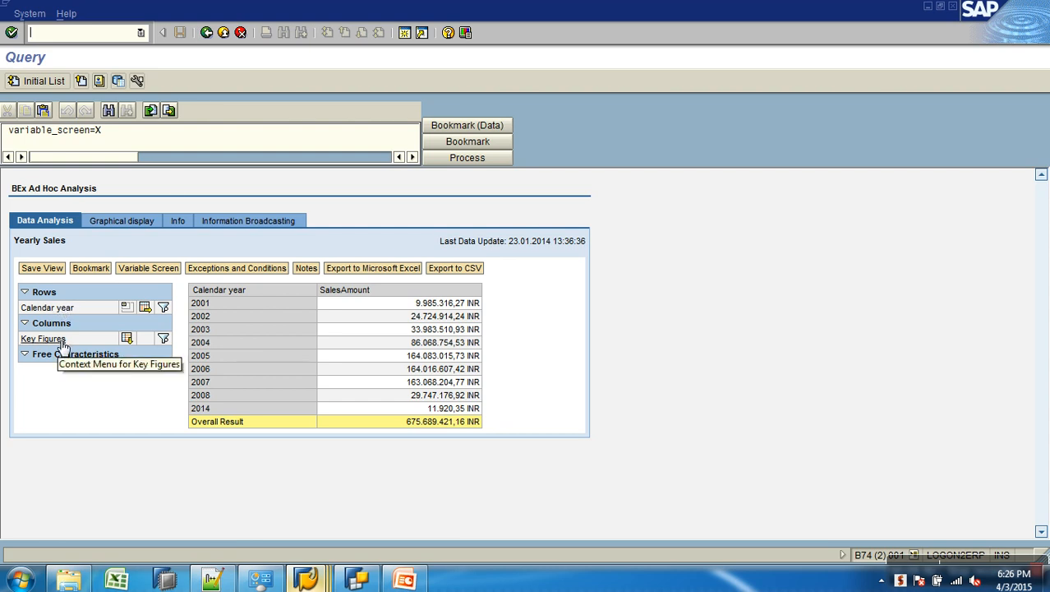
{"action": "left_click", "coordinate": [207, 32]}
{"action": "left_click", "coordinate": [41, 87]}
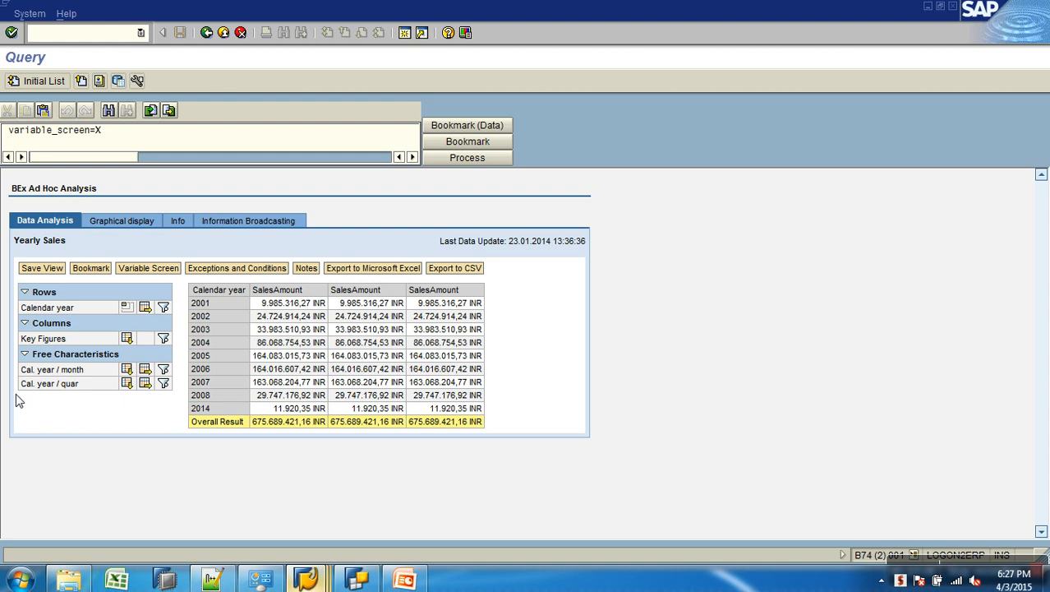
Remove the Calendar year drilldown and break the sales down by Cal. year / quar in the rows, reviewing the quarterly values
{"action": "left_click", "coordinate": [125, 308]}
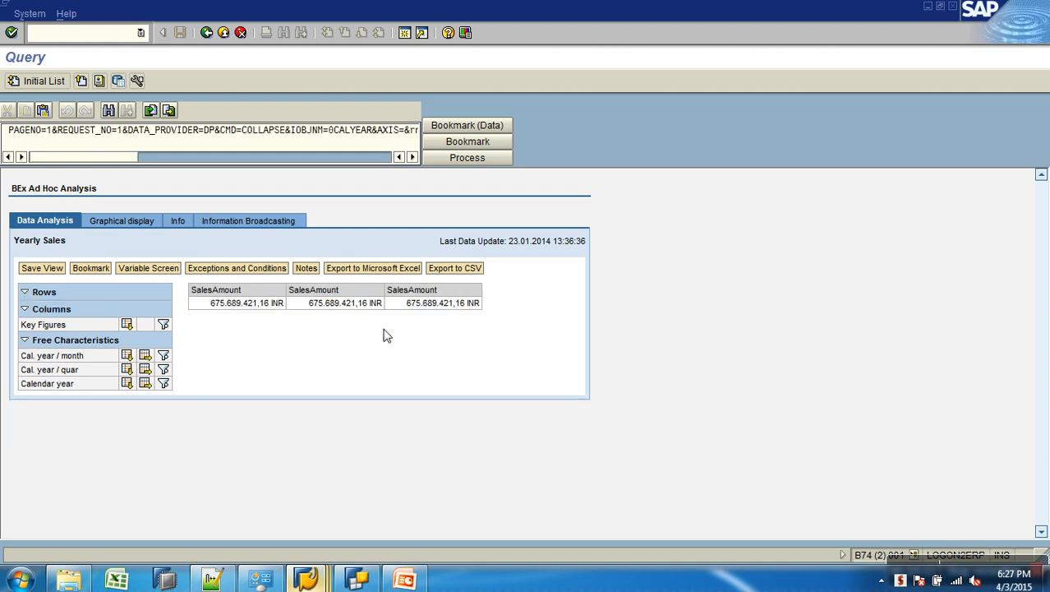
{"action": "left_click", "coordinate": [145, 369]}
{"action": "scroll", "coordinate": [220, 412], "scroll_direction": "down", "scroll_amount": 3}
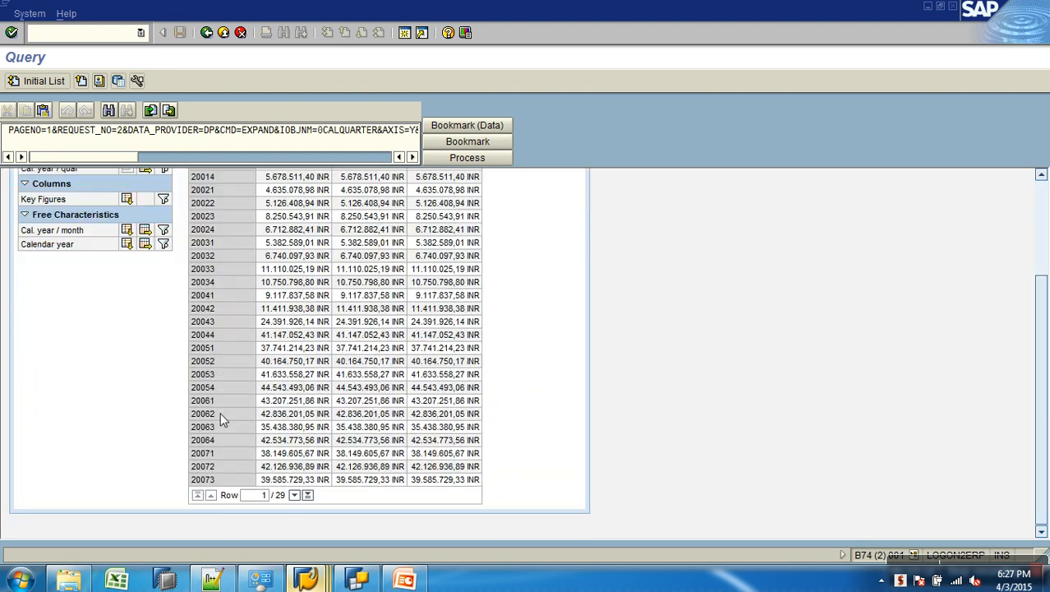
{"action": "scroll", "coordinate": [220, 412], "scroll_direction": "up", "scroll_amount": 3}
Replace the quarterly row drilldown with Cal. year / month, and after that with Calendar year
{"action": "left_click", "coordinate": [126, 308]}
{"action": "left_click", "coordinate": [128, 356]}
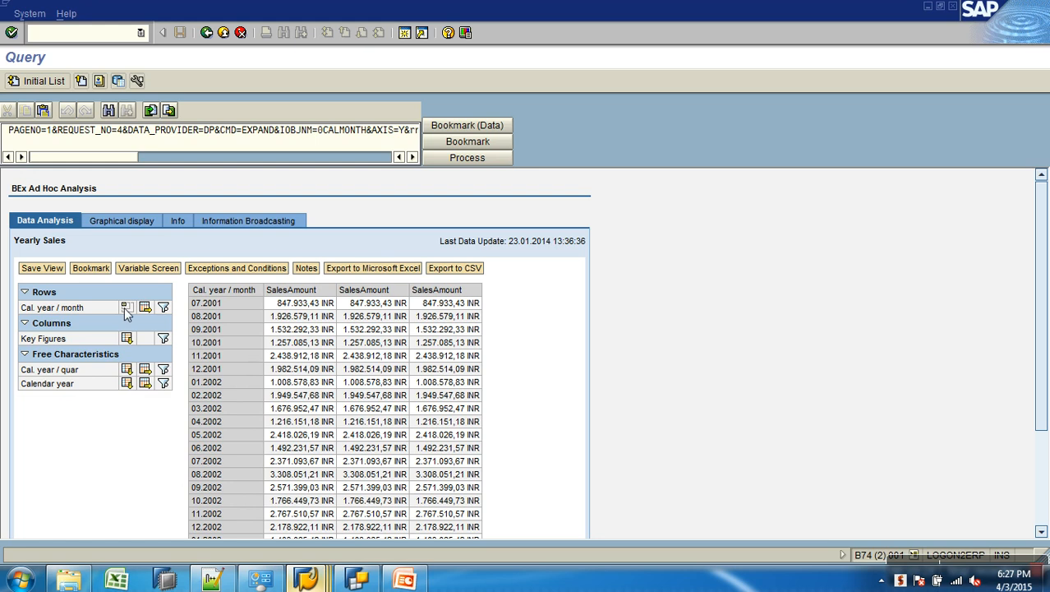
{"action": "left_click", "coordinate": [127, 309]}
{"action": "left_click", "coordinate": [128, 383]}
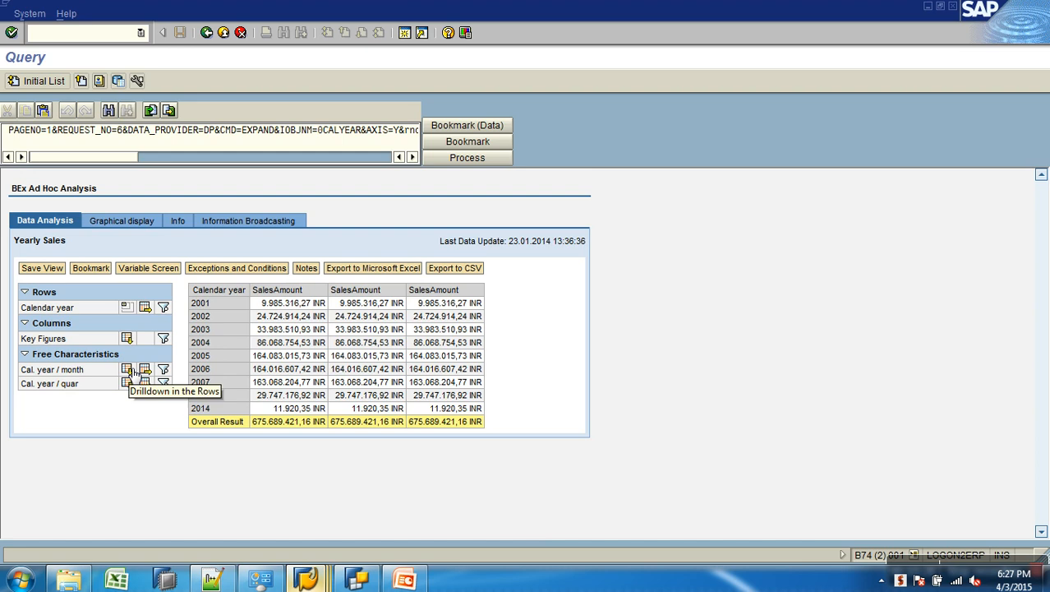
Filter Calendar year in the query result to 2004
{"action": "left_click", "coordinate": [165, 308]}
{"action": "left_click", "coordinate": [34, 334]}
{"action": "left_click", "coordinate": [36, 498]}
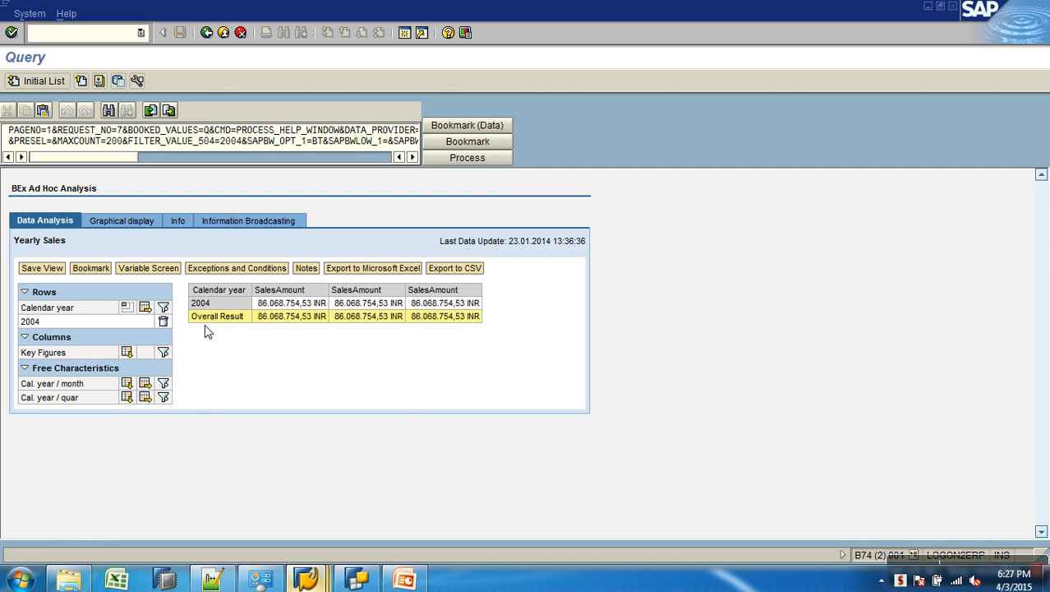
Drill down by Cal. year / month in the rows, remove that drilldown, and drill across by month in the columns instead
{"action": "left_click", "coordinate": [128, 384]}
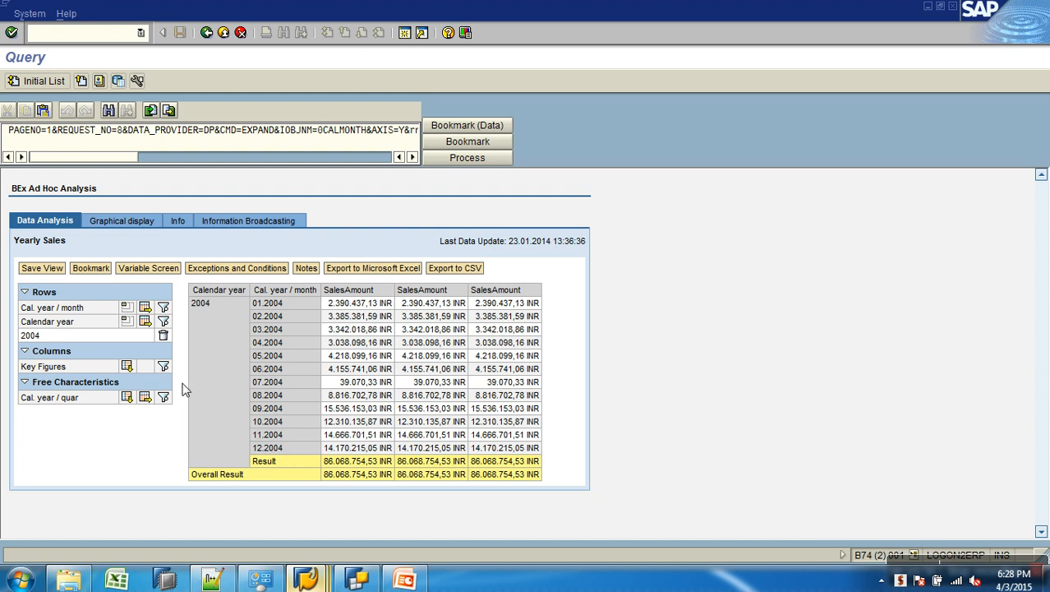
{"action": "left_click", "coordinate": [125, 307]}
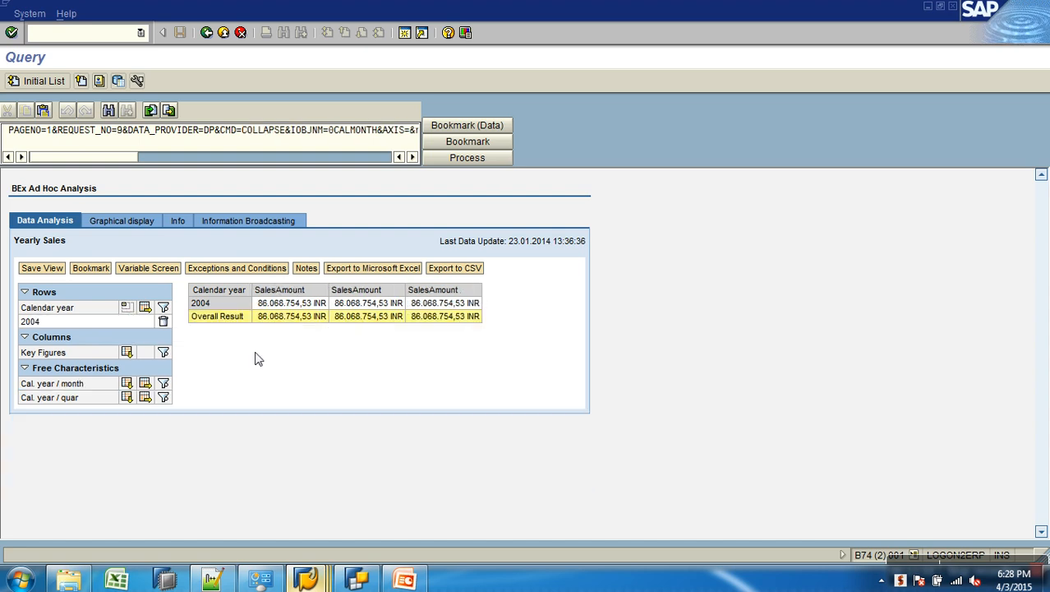
{"action": "left_click", "coordinate": [144, 383]}
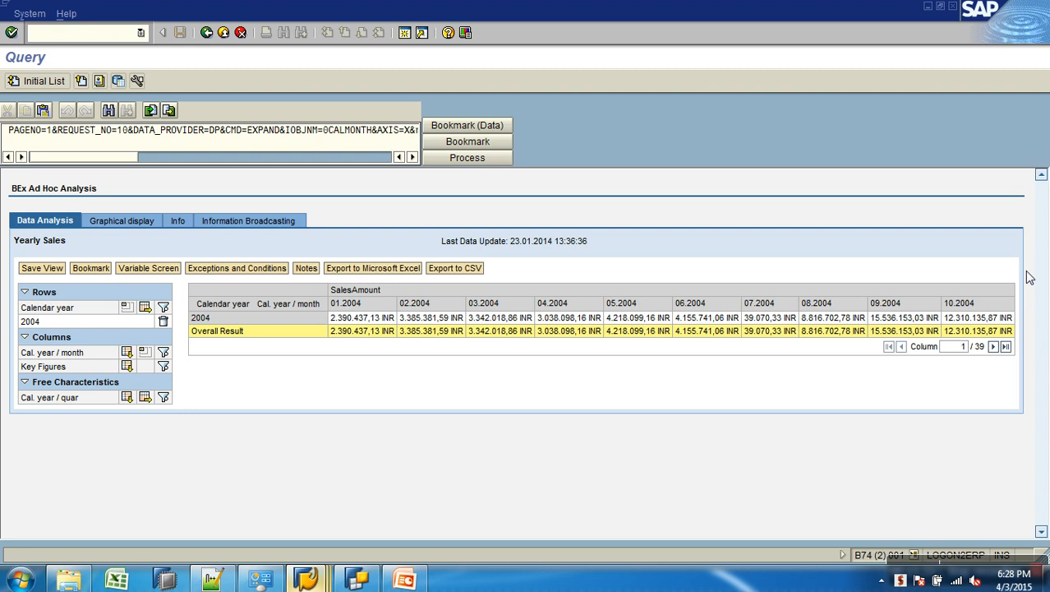
Switch to Notepad++, add the line "-- Filters / Restrictions" after the Free Characteristics entry and highlight it
{"action": "mouse_move", "coordinate": [362, 581]}
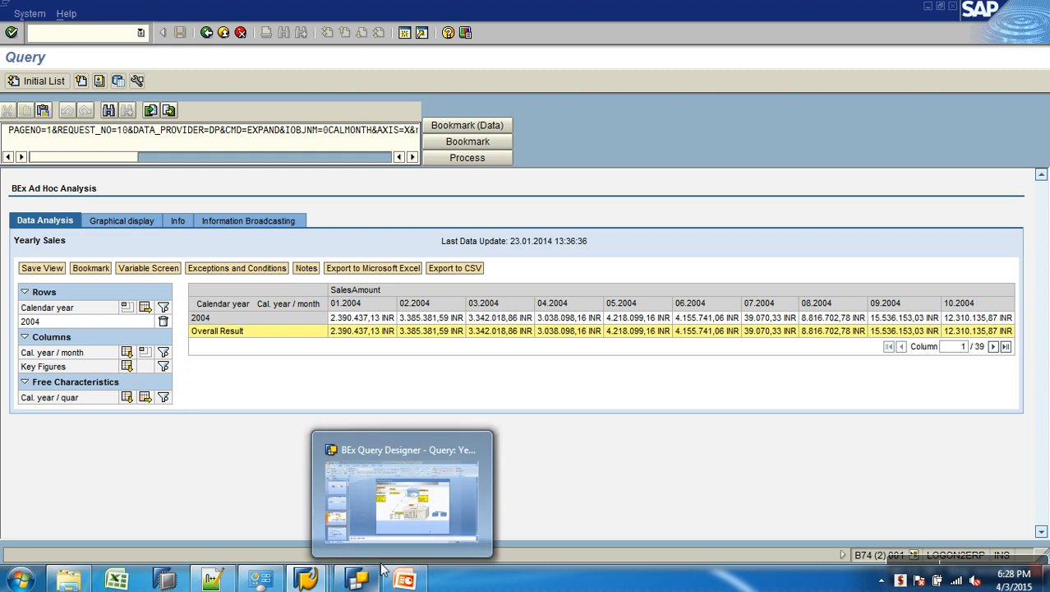
{"action": "left_click", "coordinate": [212, 581]}
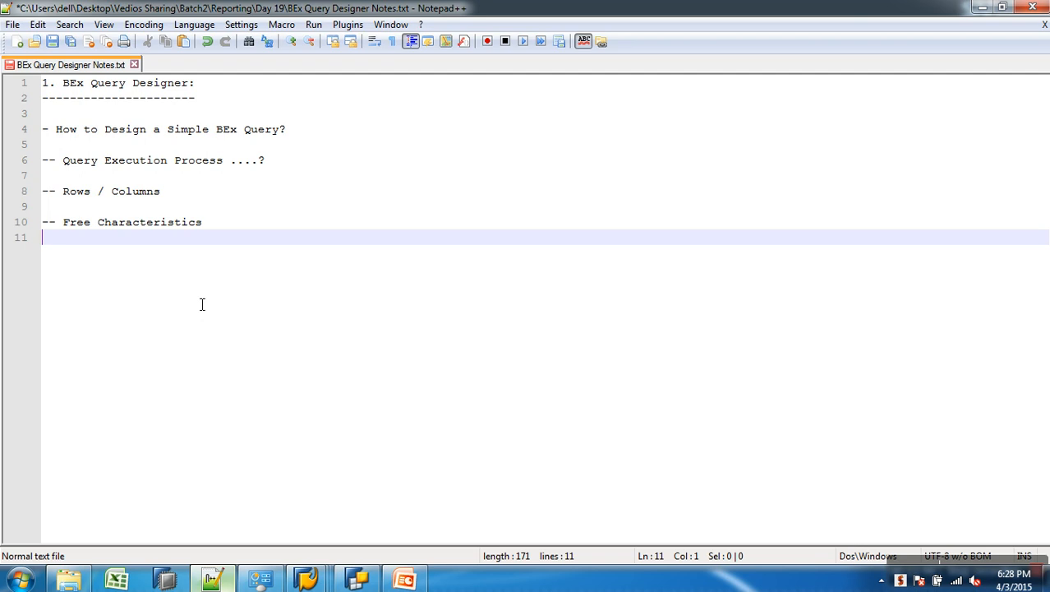
{"action": "key", "text": "Return"}
{"action": "type", "text": "-- Fi"}
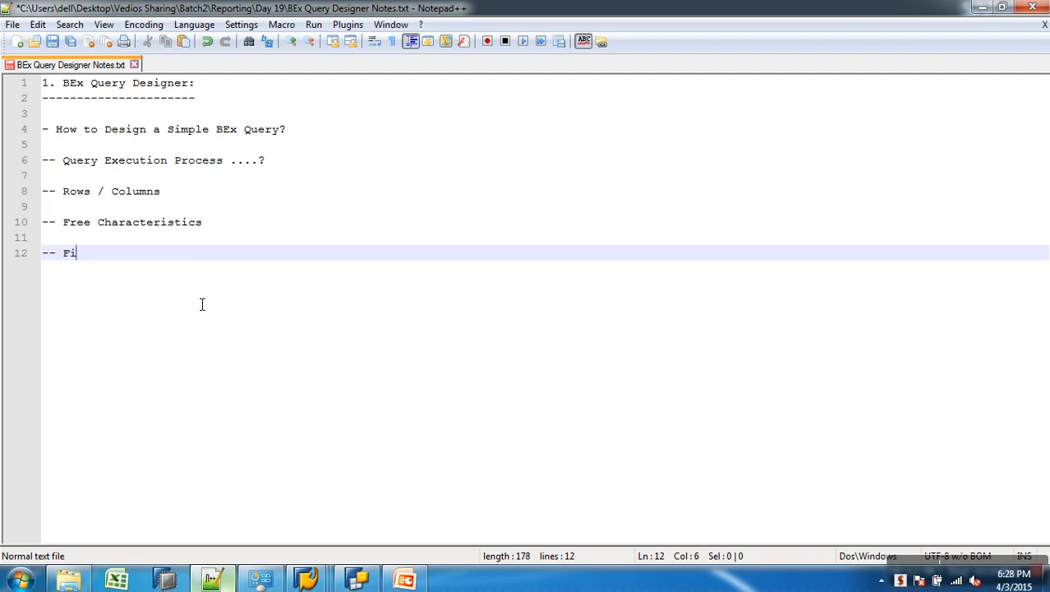
{"action": "type", "text": "lters"}
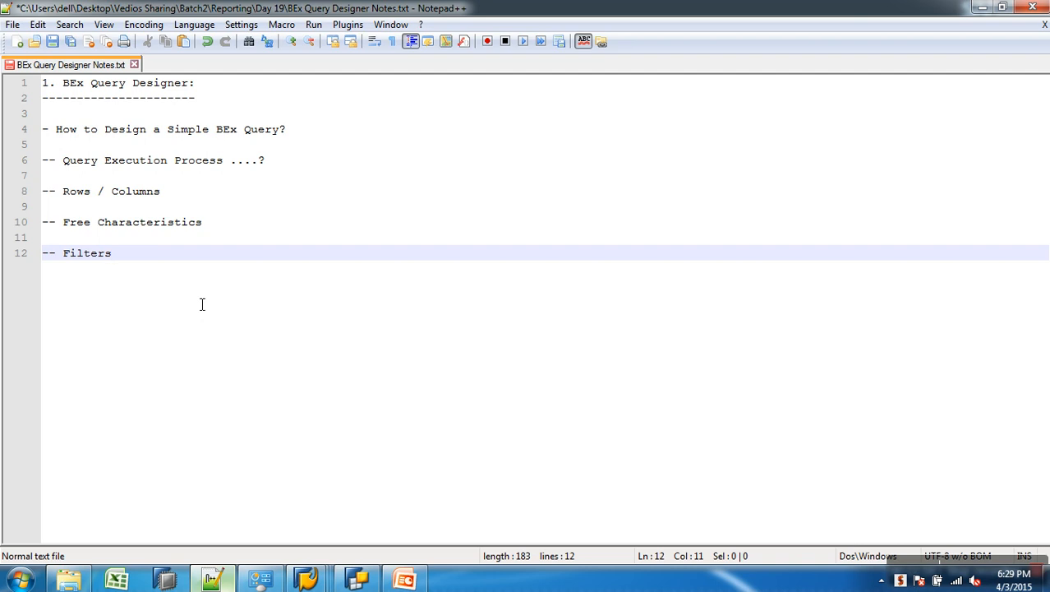
{"action": "type", "text": "/ Restrictions"}
{"action": "left_click_drag", "start_coordinate": [46, 256], "coordinate": [254, 261]}
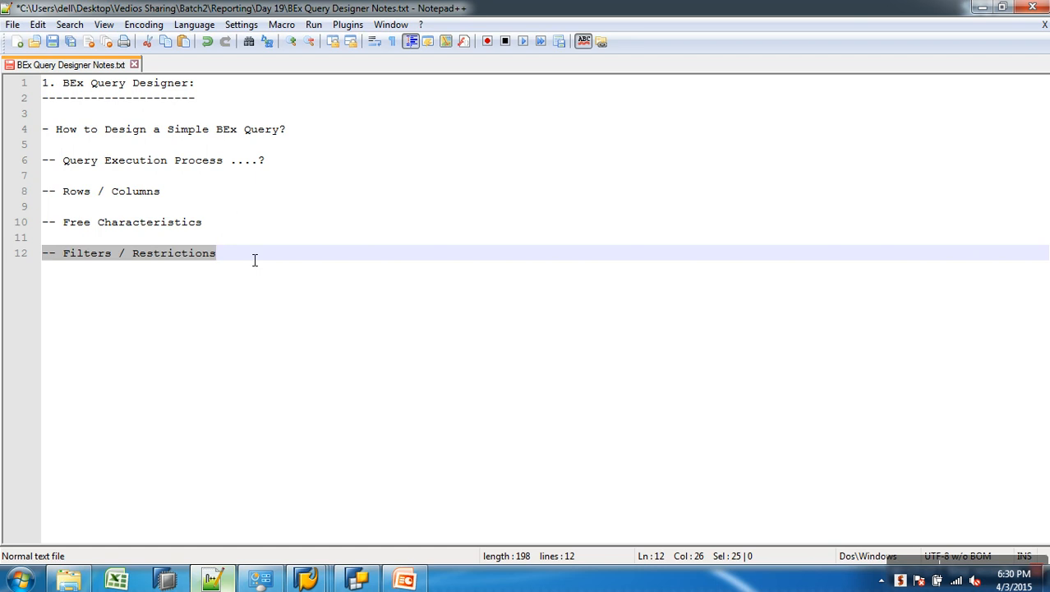
Switch to BEx Query Designer, restrict Calendar year in the default filter values to the single value 2004, and save the query
{"action": "left_click", "coordinate": [360, 578]}
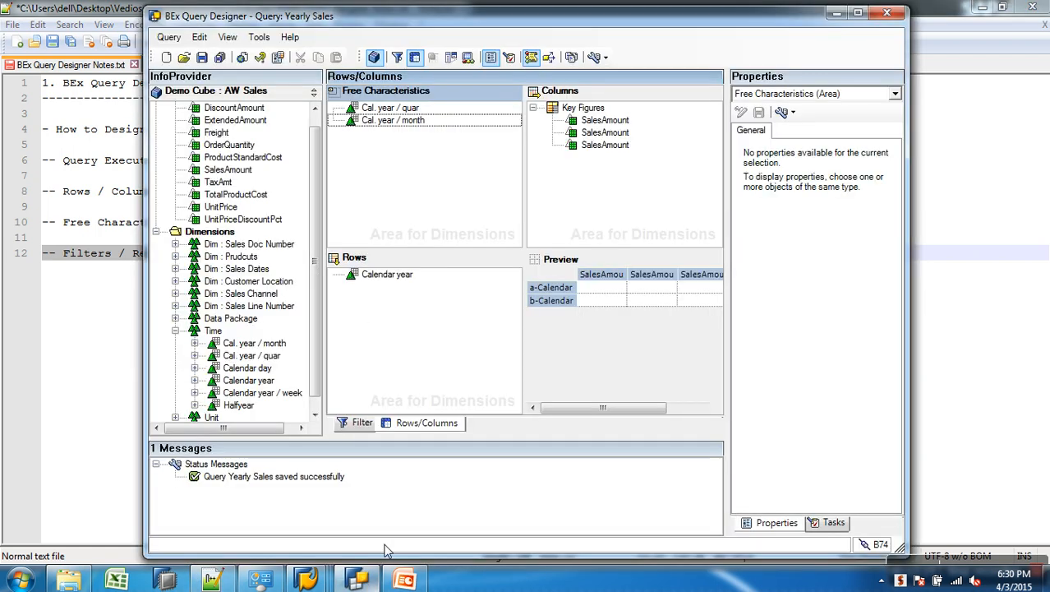
{"action": "left_click", "coordinate": [358, 424]}
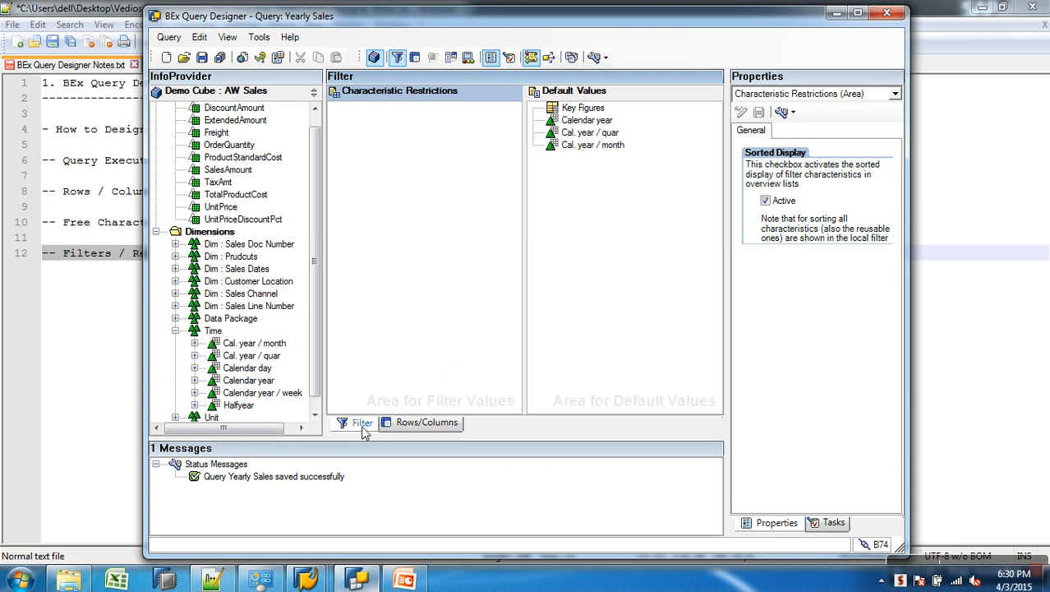
{"action": "left_click", "coordinate": [601, 121]}
{"action": "right_click", "coordinate": [604, 123]}
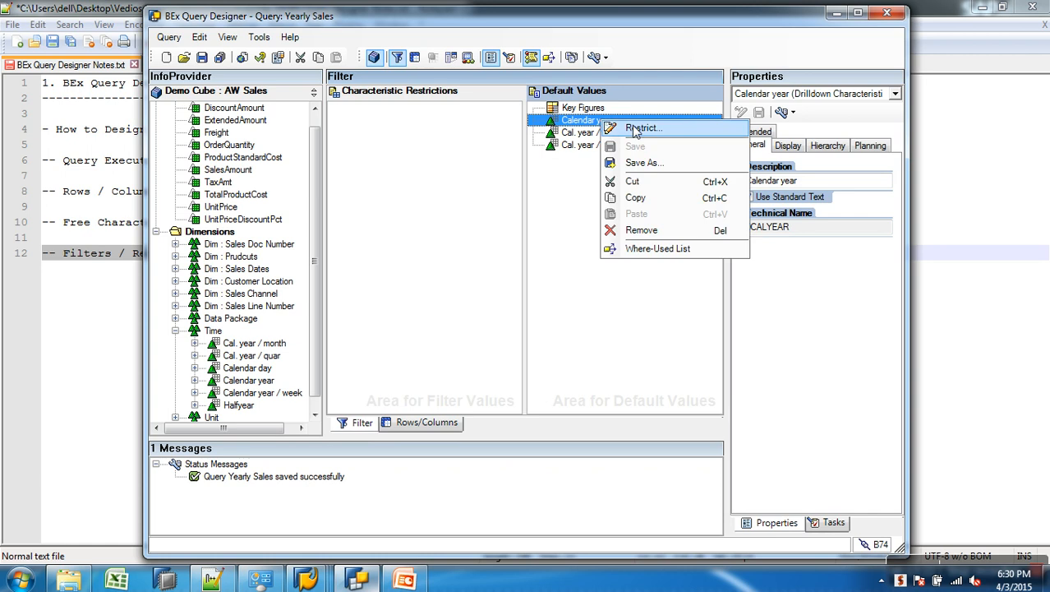
{"action": "left_click", "coordinate": [641, 129]}
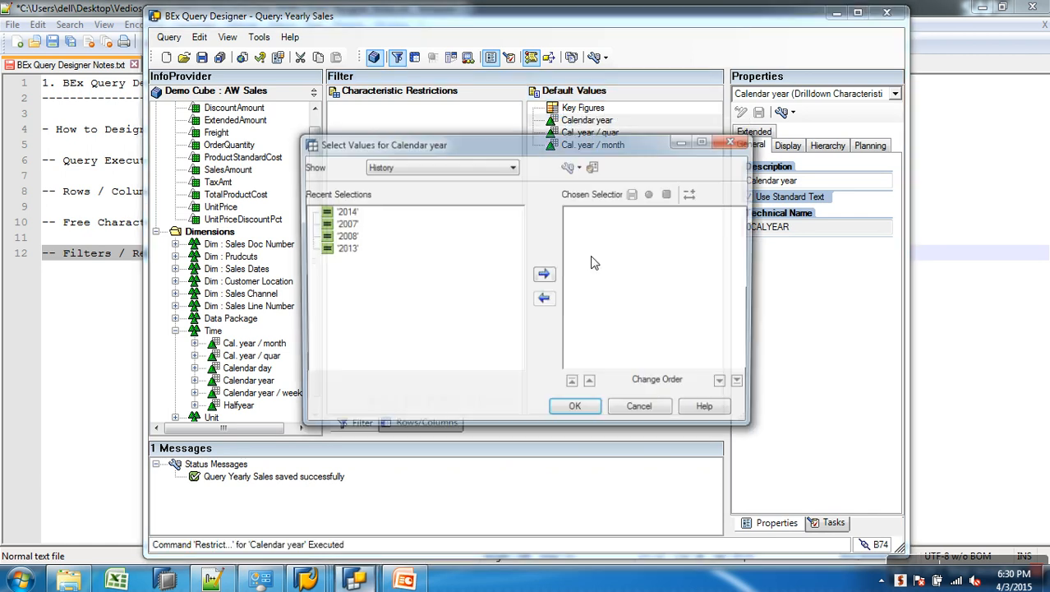
{"action": "left_click", "coordinate": [397, 167]}
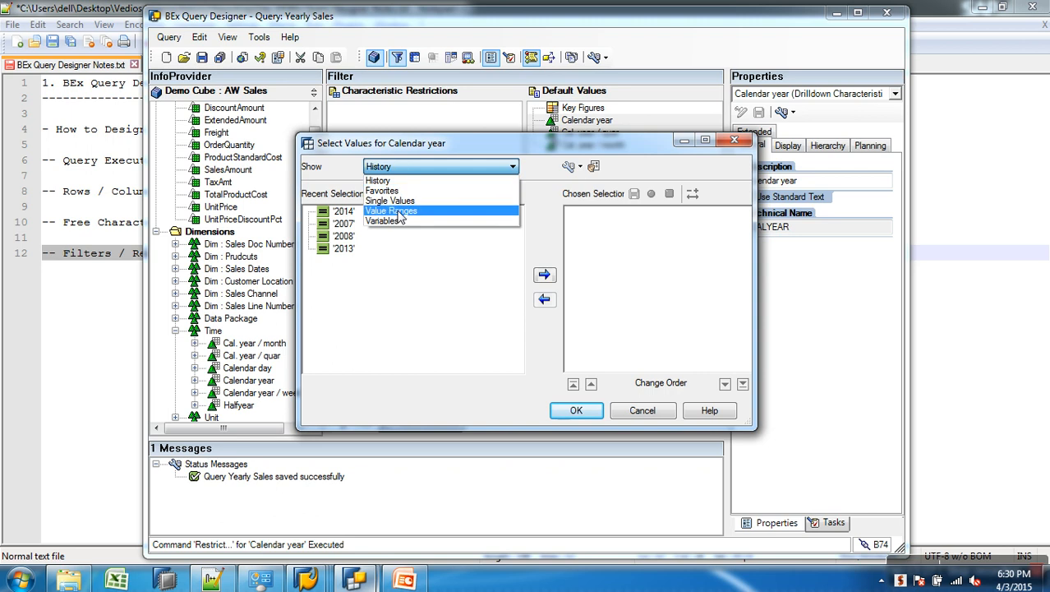
{"action": "left_click", "coordinate": [398, 201]}
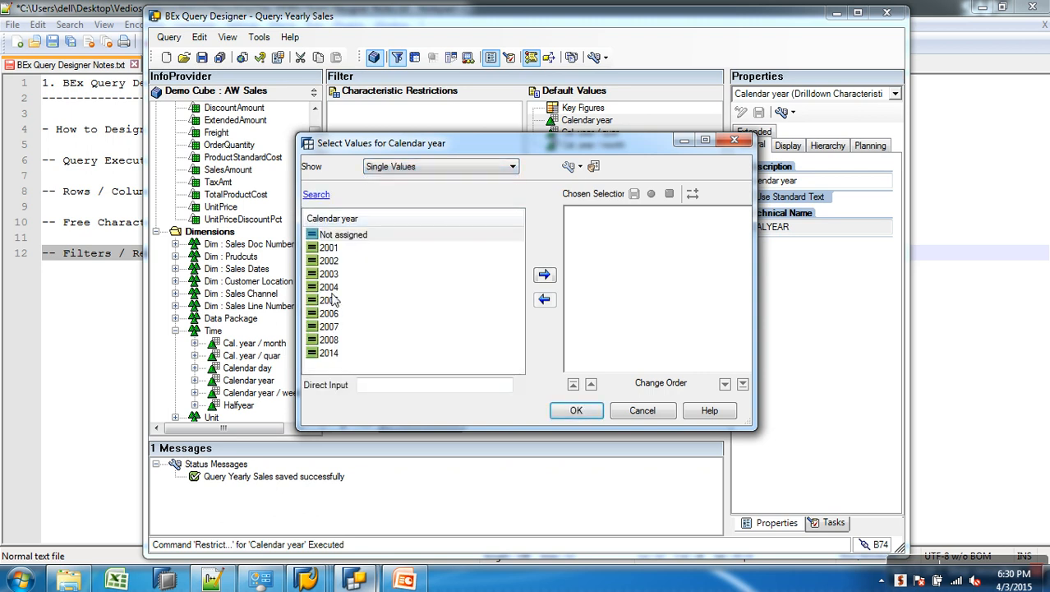
{"action": "left_click", "coordinate": [371, 289]}
{"action": "left_click", "coordinate": [544, 274]}
{"action": "left_click", "coordinate": [577, 410]}
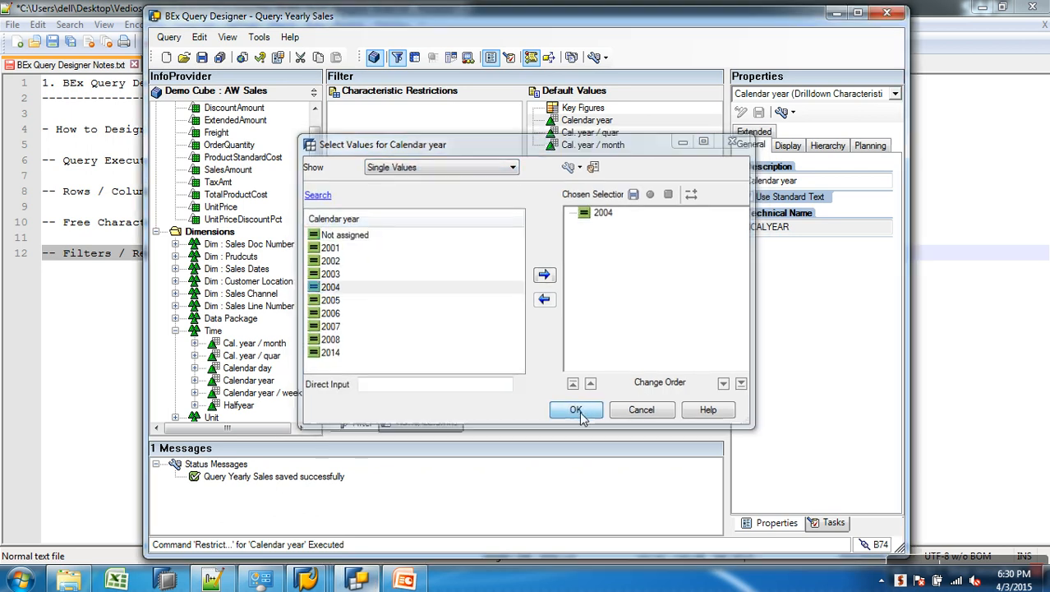
{"action": "left_click", "coordinate": [532, 120]}
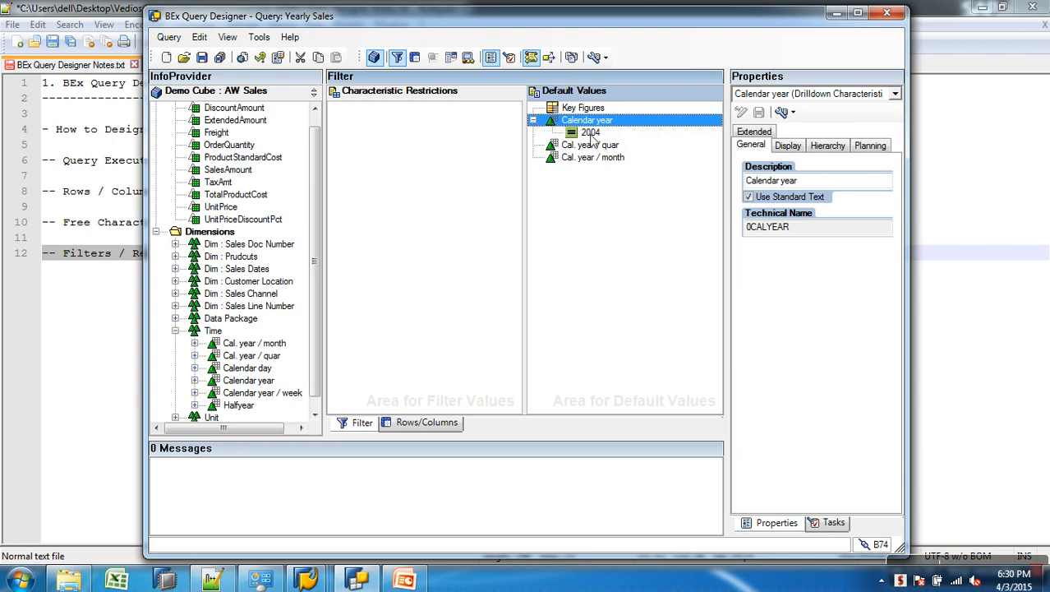
{"action": "left_click", "coordinate": [201, 58]}
Switch to the SAP query result, rerun the query and remove the 2004 filter from Calendar year
{"action": "mouse_move", "coordinate": [325, 583]}
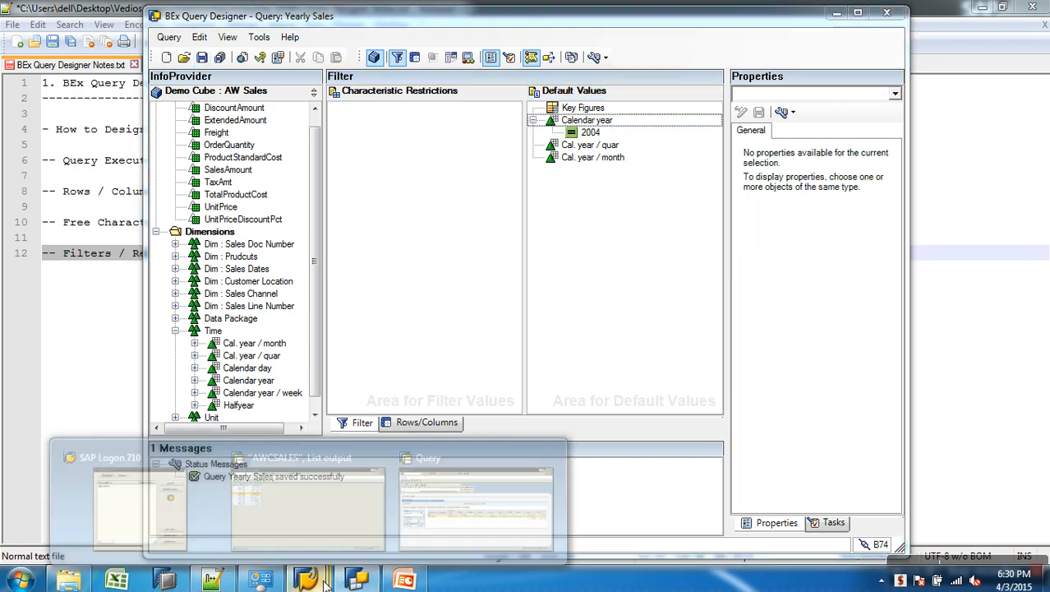
{"action": "left_click", "coordinate": [451, 542]}
{"action": "left_click", "coordinate": [207, 34]}
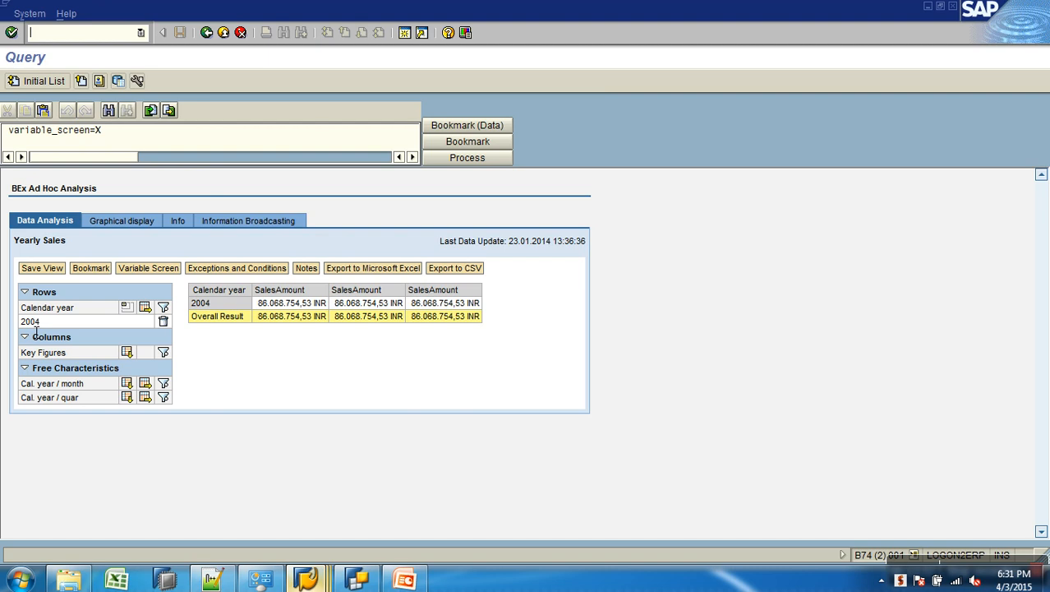
{"action": "left_click", "coordinate": [163, 323]}
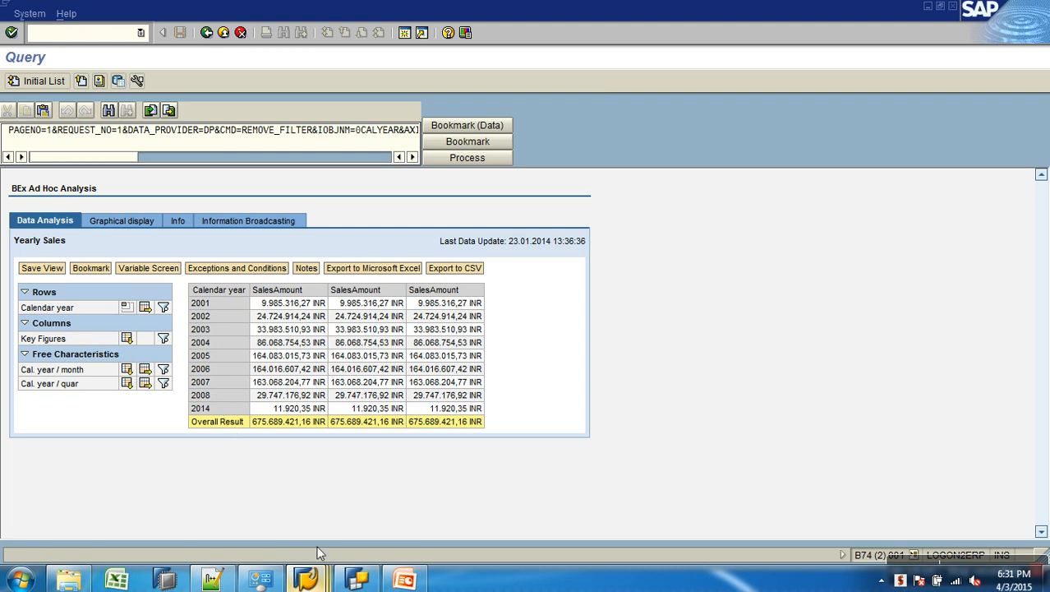
Switch back to BEx Query Designer and move Calendar year with its 2004 restriction from Default Values to Characteristic Restrictions
{"action": "mouse_move", "coordinate": [359, 583]}
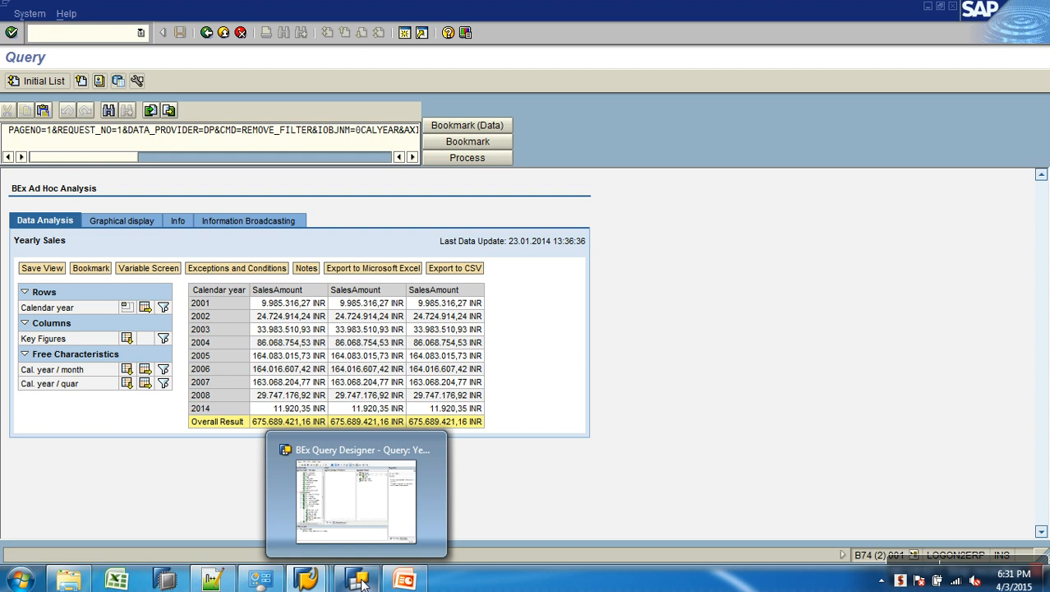
{"action": "left_click", "coordinate": [361, 582]}
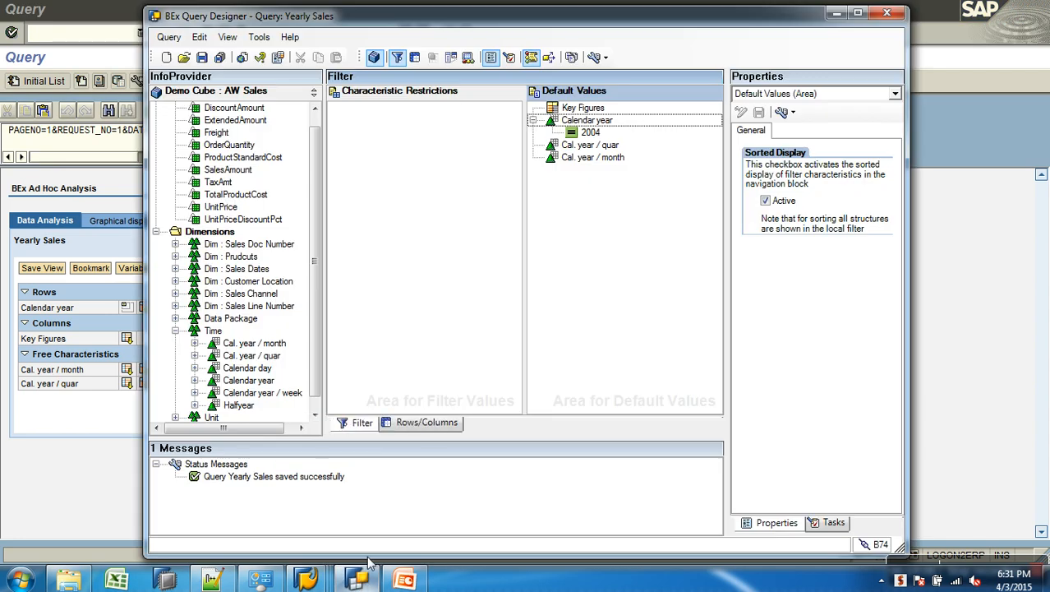
{"action": "left_click", "coordinate": [589, 121]}
{"action": "left_click_drag", "start_coordinate": [588, 123], "coordinate": [430, 128]}
{"action": "left_click_drag", "start_coordinate": [573, 124], "coordinate": [247, 255]}
{"action": "left_click", "coordinate": [336, 108]}
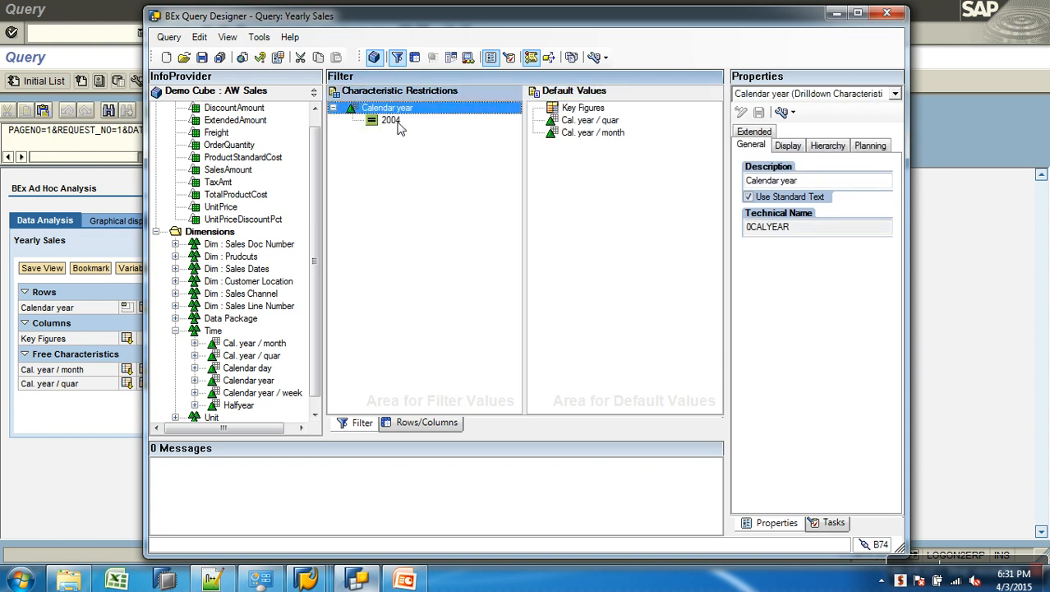
{"action": "left_click", "coordinate": [565, 101]}
{"action": "left_click", "coordinate": [491, 105]}
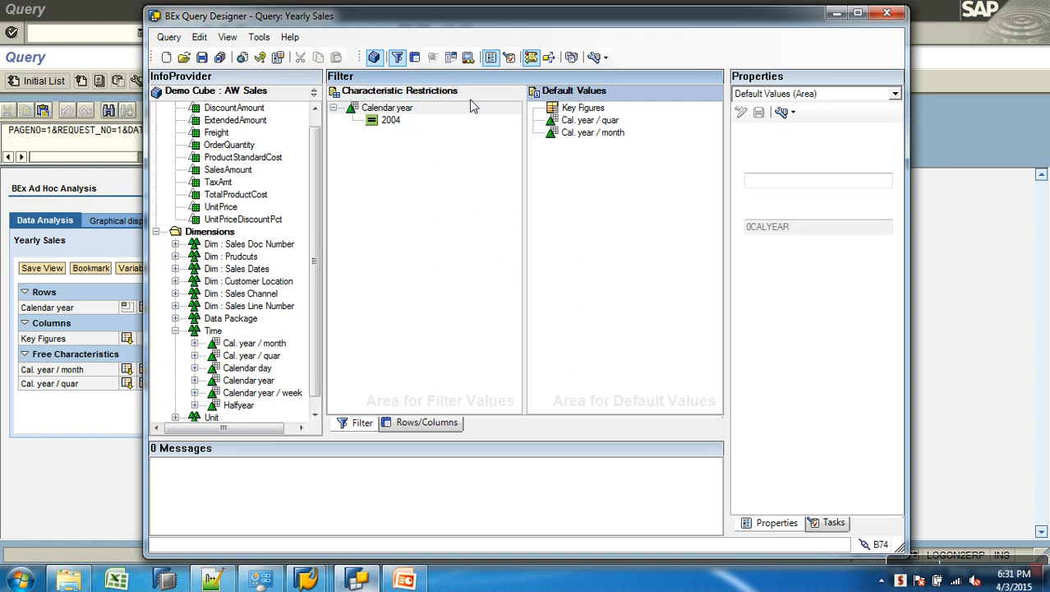
{"action": "left_click", "coordinate": [578, 95]}
{"action": "left_click", "coordinate": [450, 105]}
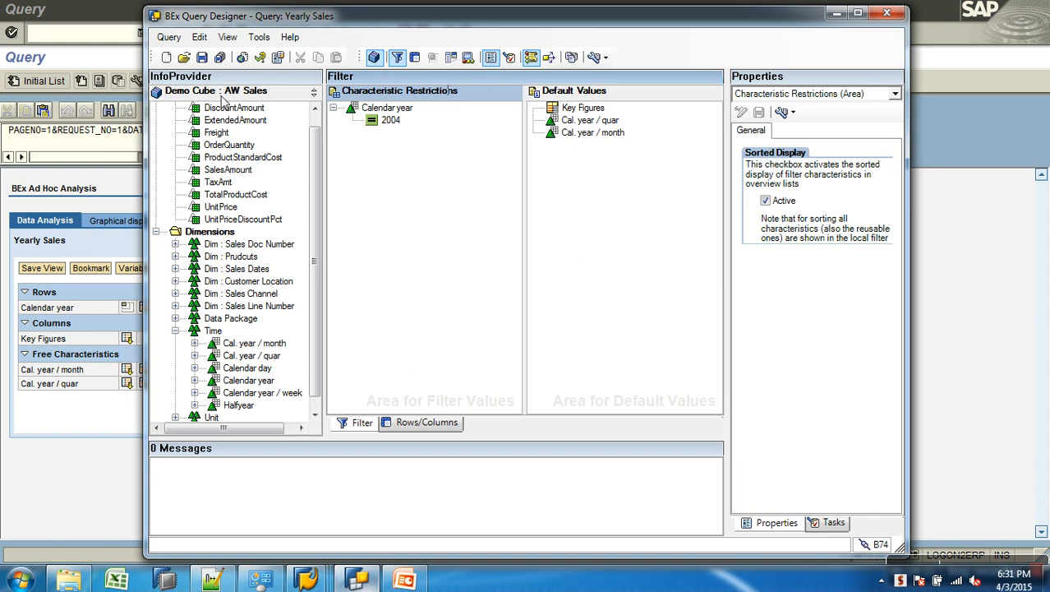
Save the query with the new characteristic restriction and rerun it in the SAP Query Monitor
{"action": "left_click", "coordinate": [201, 57]}
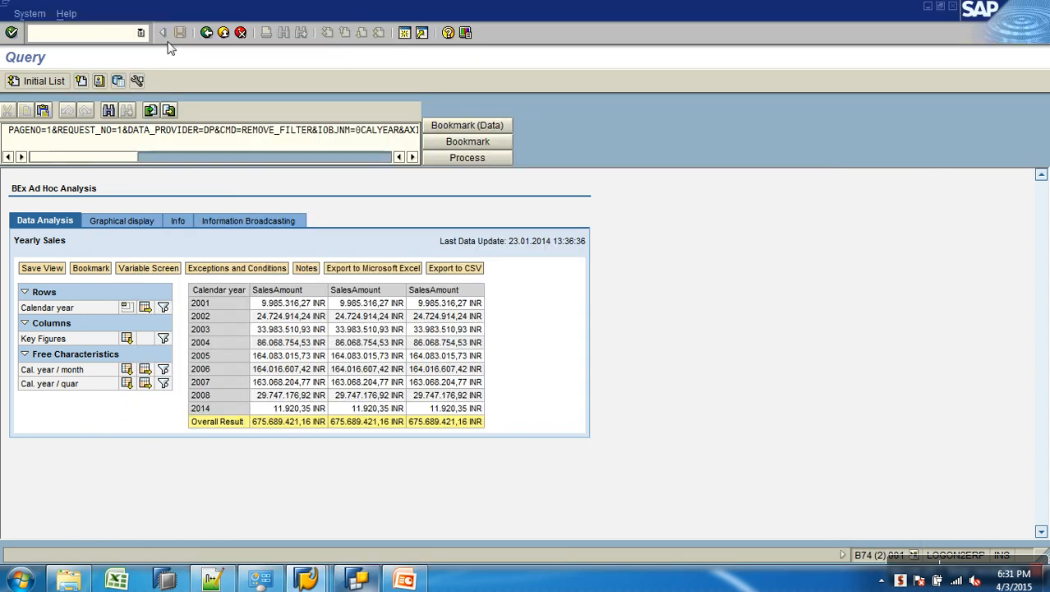
{"action": "left_click", "coordinate": [207, 33]}
{"action": "left_click", "coordinate": [33, 83]}
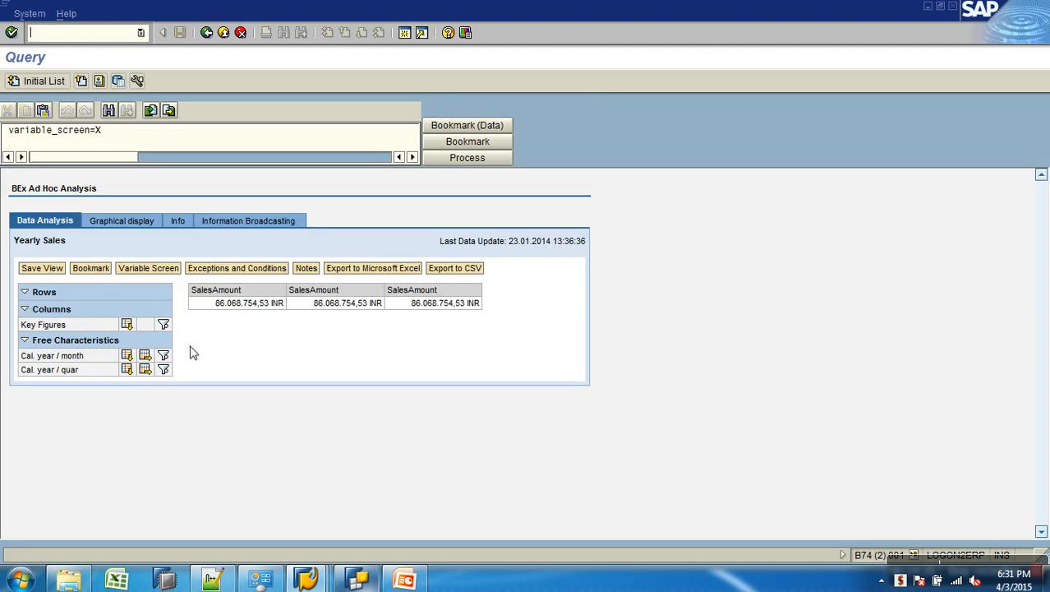
Return to BEx Query Designer, add Calendar year to the rows of the query, and save it
{"action": "left_click", "coordinate": [402, 580]}
{"action": "left_click", "coordinate": [357, 581]}
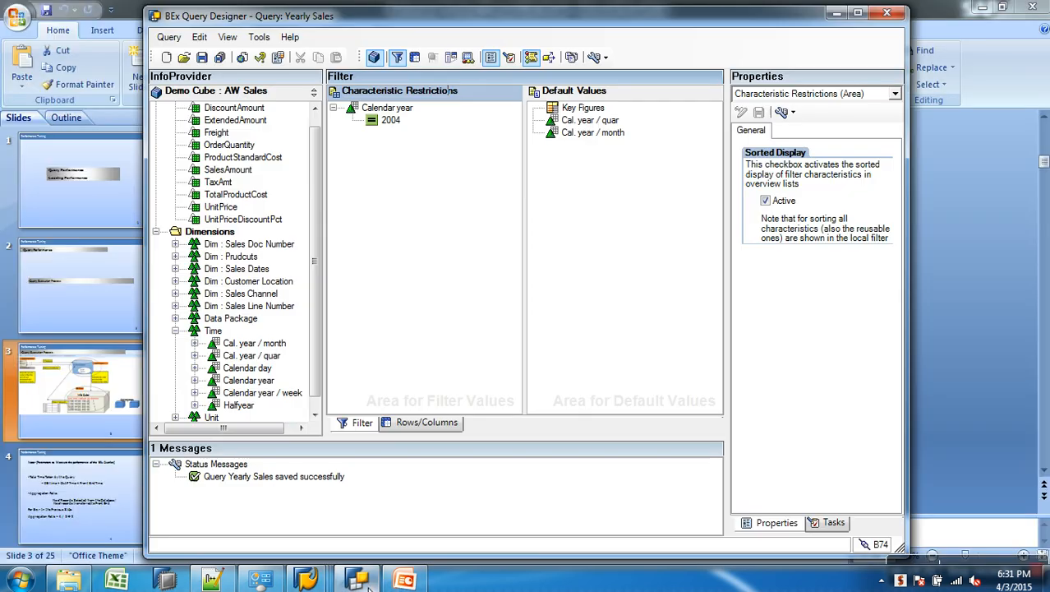
{"action": "left_click", "coordinate": [417, 424]}
{"action": "left_click_drag", "start_coordinate": [262, 381], "coordinate": [404, 337]}
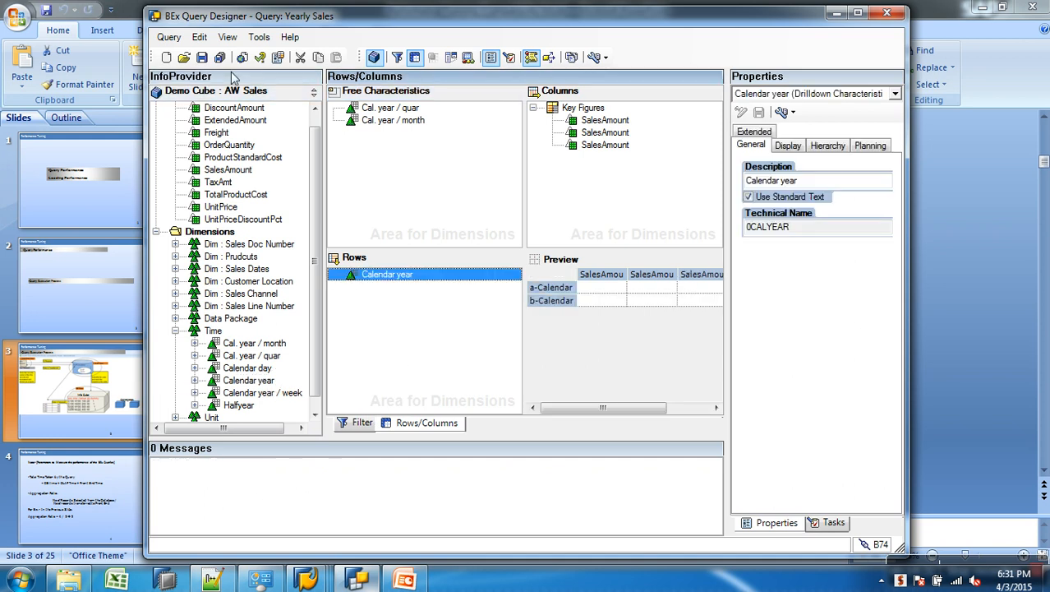
{"action": "left_click", "coordinate": [202, 58]}
Rerun the query in the SAP Query Monitor and open the filter value selection for Calendar year
{"action": "left_click", "coordinate": [360, 423]}
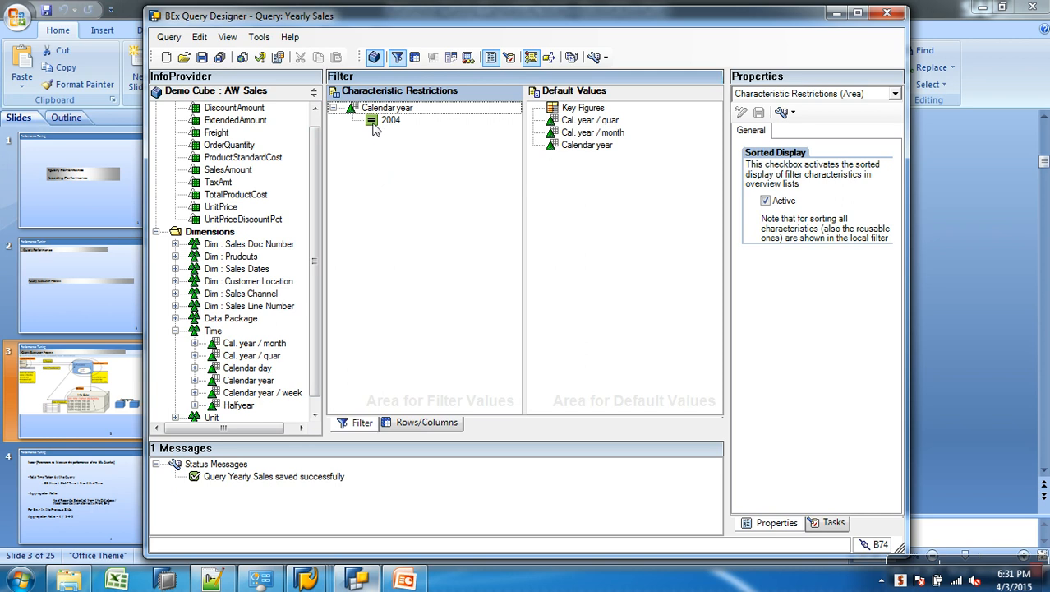
{"action": "left_click", "coordinate": [359, 581]}
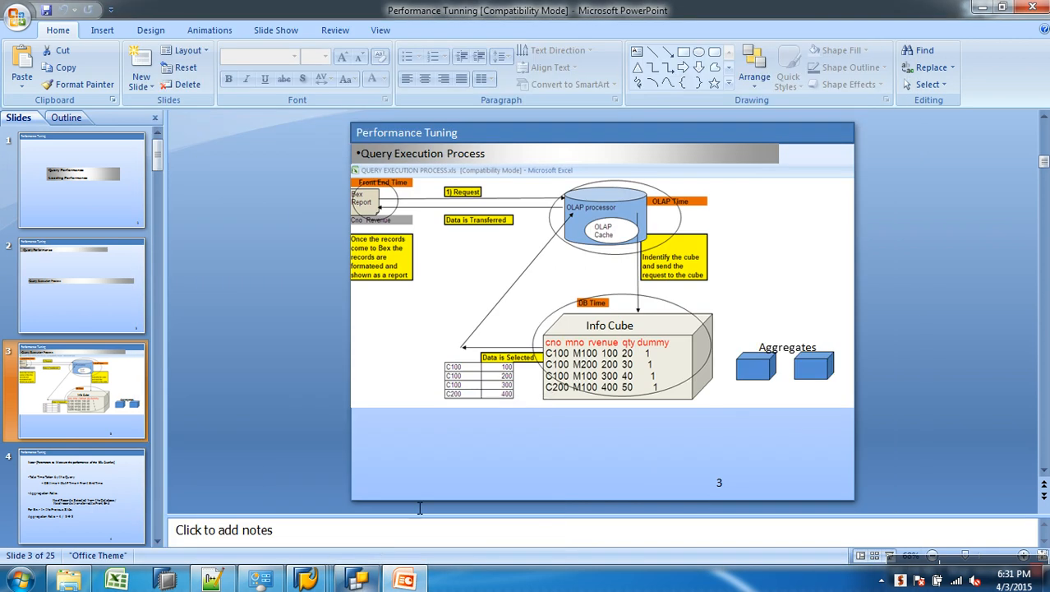
{"action": "mouse_move", "coordinate": [306, 581]}
{"action": "left_click", "coordinate": [465, 502]}
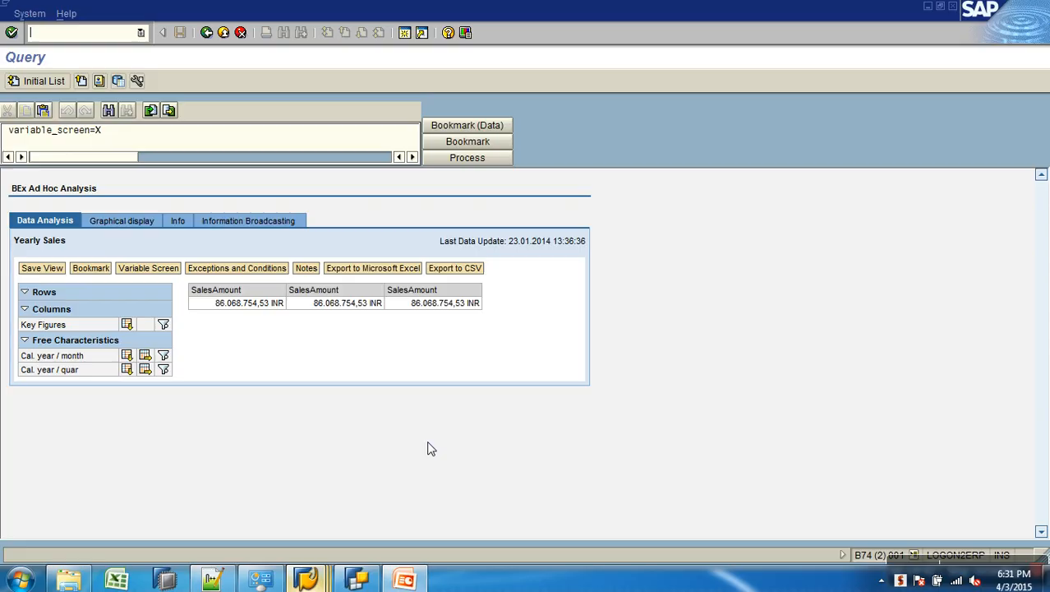
{"action": "left_click", "coordinate": [206, 32]}
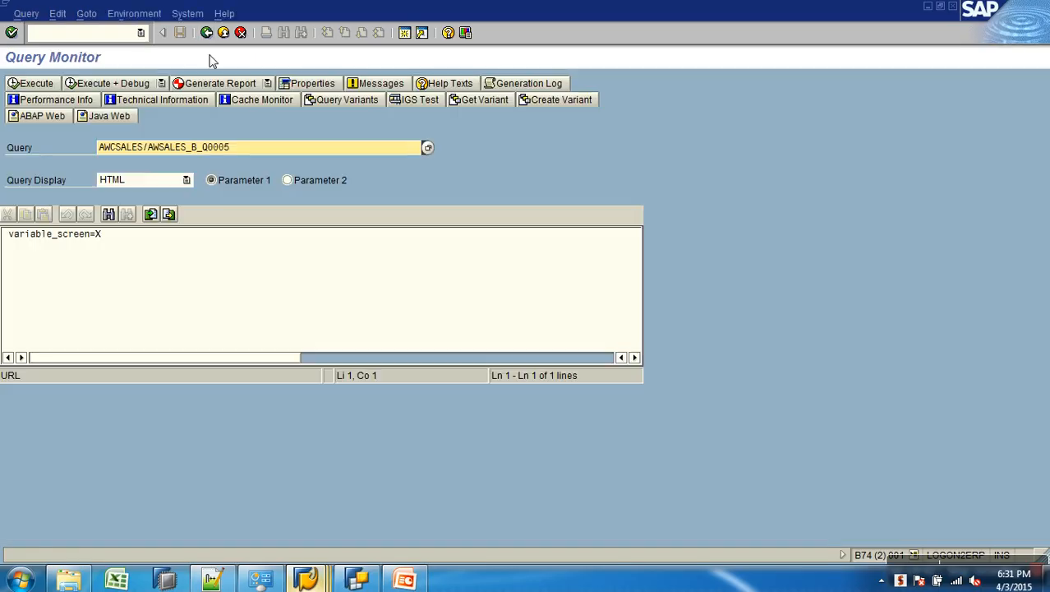
{"action": "left_click", "coordinate": [33, 83]}
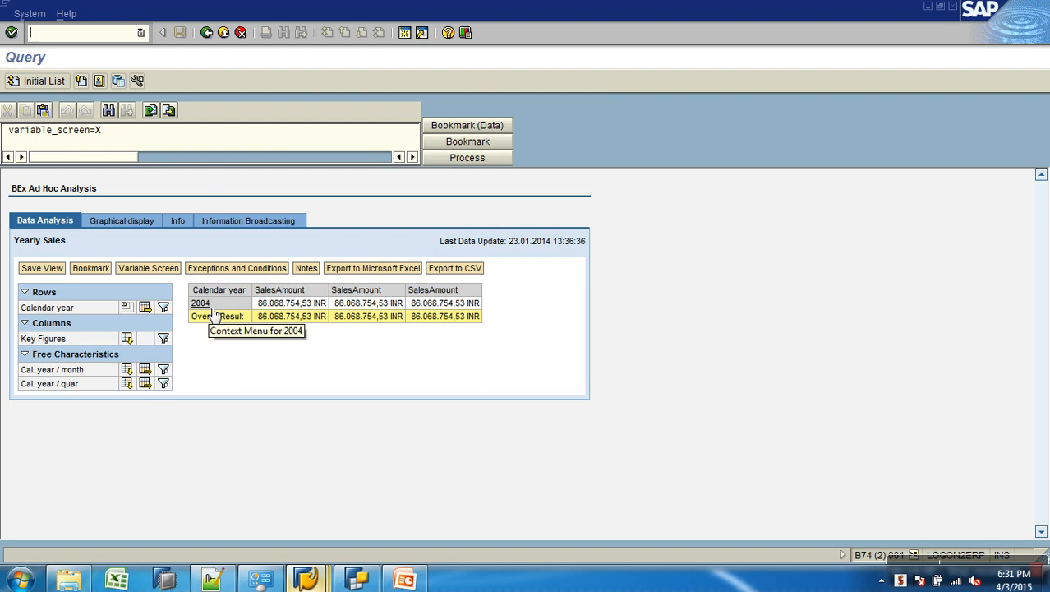
{"action": "left_click", "coordinate": [162, 308]}
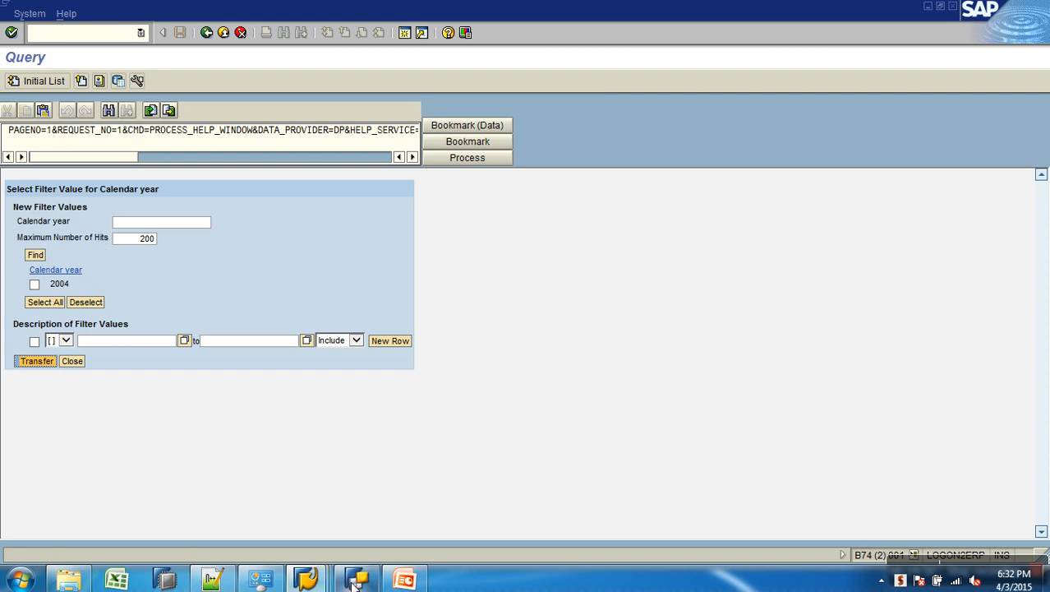
In BEx Query Designer, move the restricted Calendar year to Default Values and back to Characteristic Restrictions, expanding its 2004 value
{"action": "left_click", "coordinate": [305, 578]}
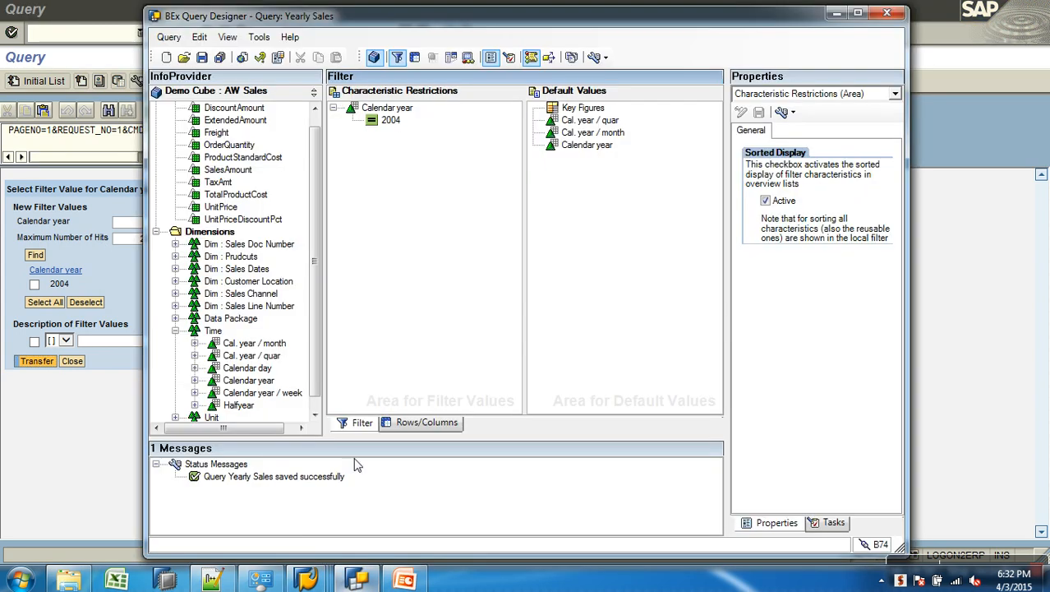
{"action": "left_click", "coordinate": [358, 429]}
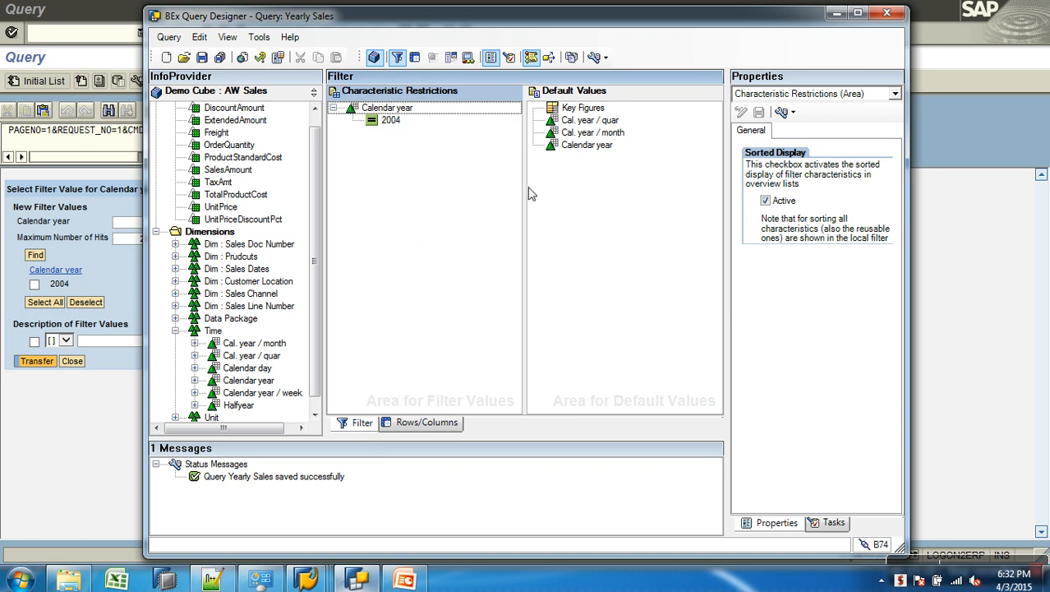
{"action": "left_click", "coordinate": [599, 196]}
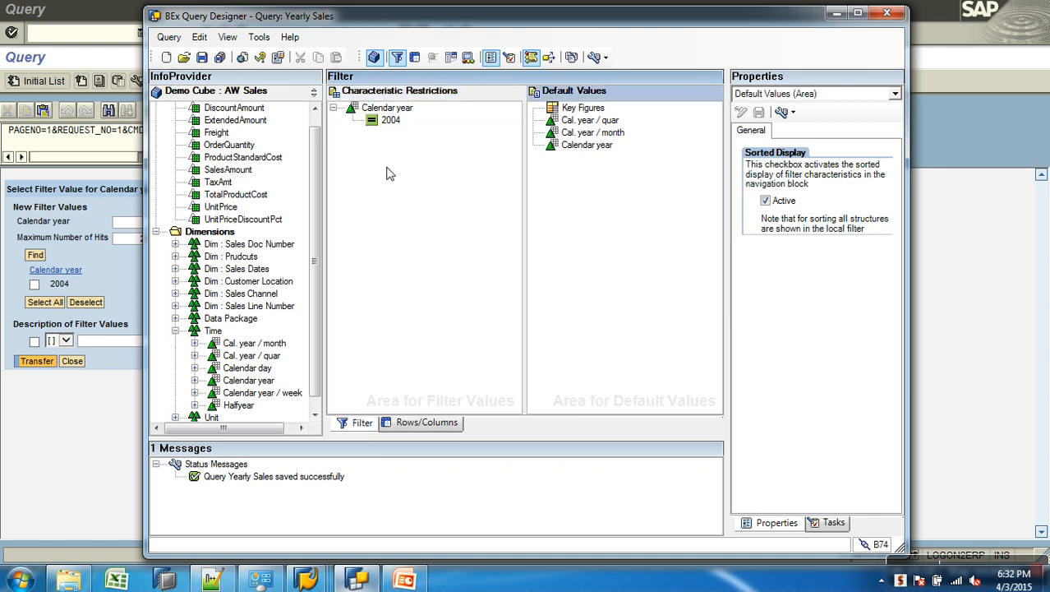
{"action": "left_click_drag", "start_coordinate": [388, 110], "coordinate": [626, 200]}
{"action": "left_click_drag", "start_coordinate": [392, 107], "coordinate": [253, 147]}
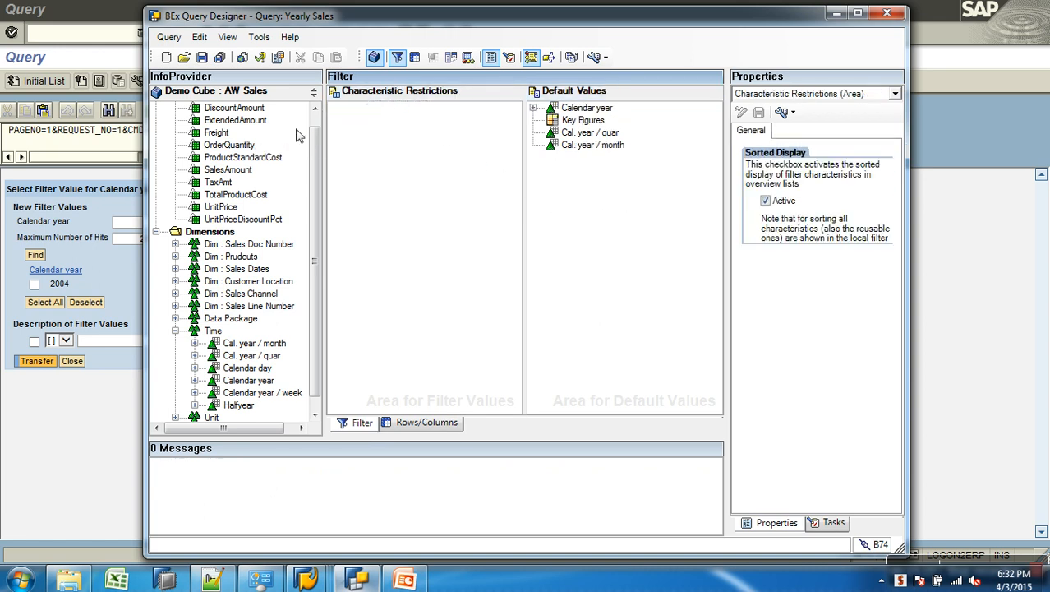
{"action": "left_click", "coordinate": [533, 109]}
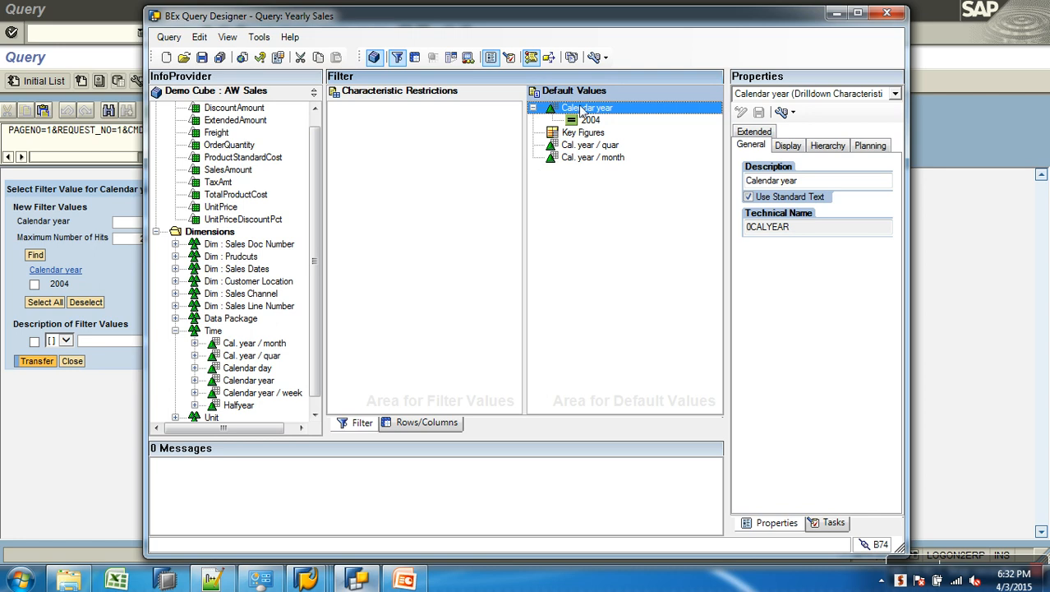
{"action": "left_click_drag", "start_coordinate": [589, 110], "coordinate": [346, 179]}
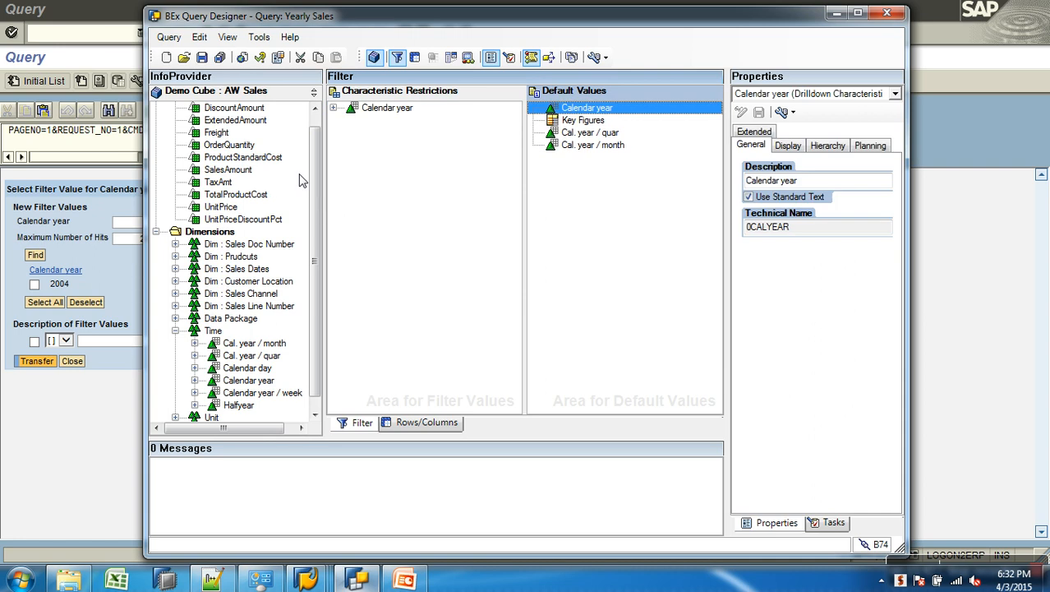
{"action": "left_click", "coordinate": [333, 108]}
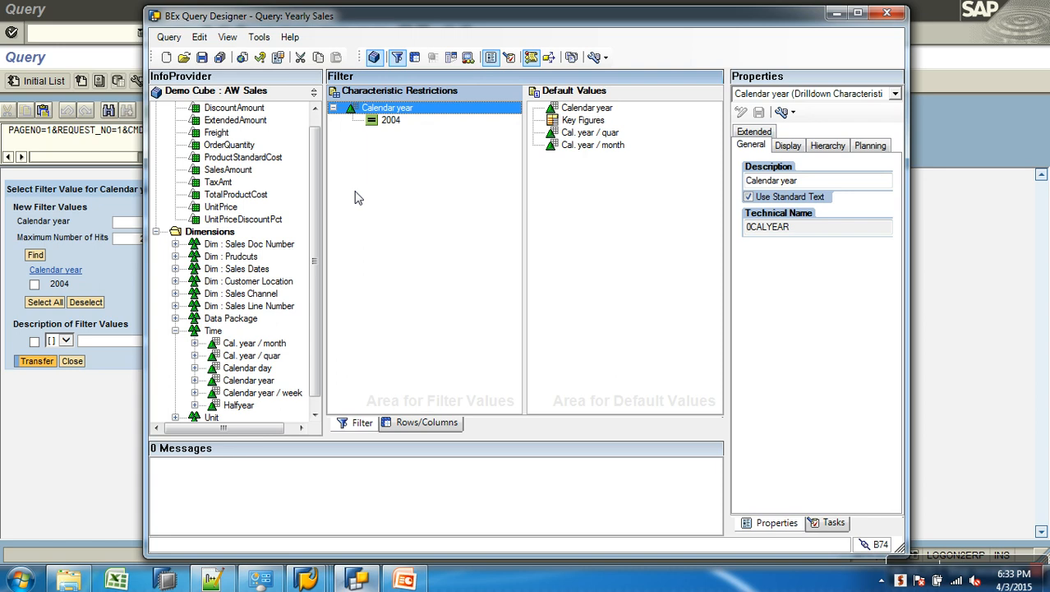
In the Notepad++ notes, add an indented line "Default Values / Characteristic Restrictions" below "Filters / Restrictions", separated by a blank line
{"action": "left_click", "coordinate": [231, 524]}
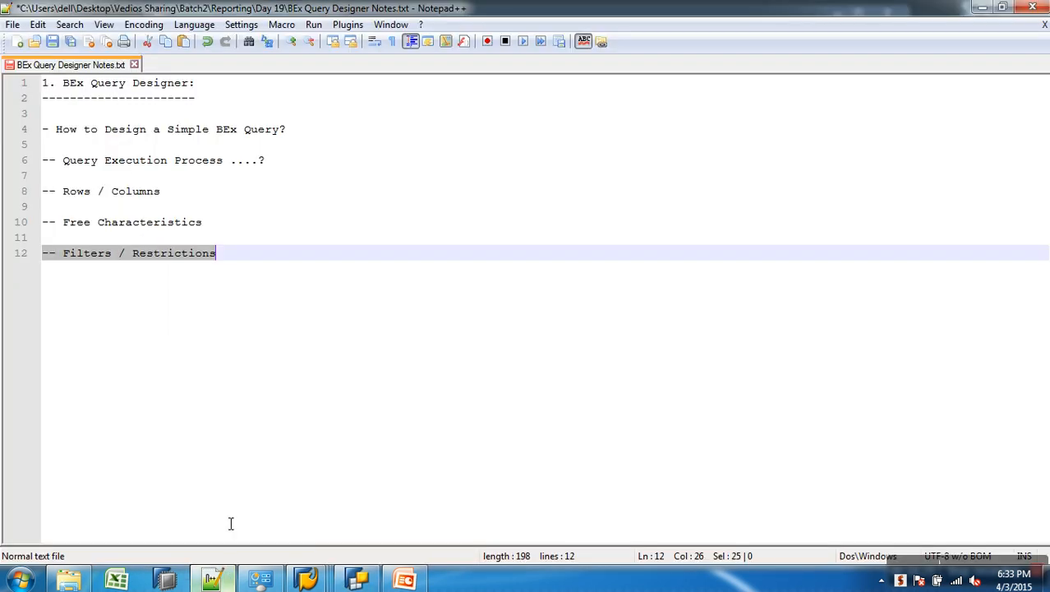
{"action": "left_click", "coordinate": [277, 272]}
{"action": "key", "text": "Return"}
{"action": "key", "text": "Tab"}
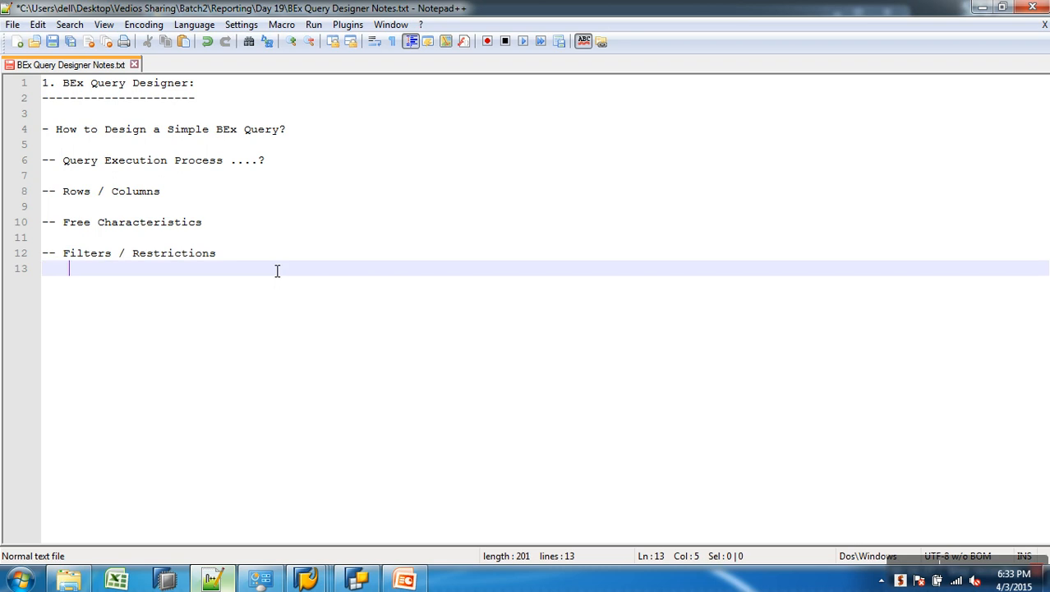
{"action": "key", "text": "Return"}
{"action": "key", "text": "Tab"}
{"action": "type", "text": "De"}
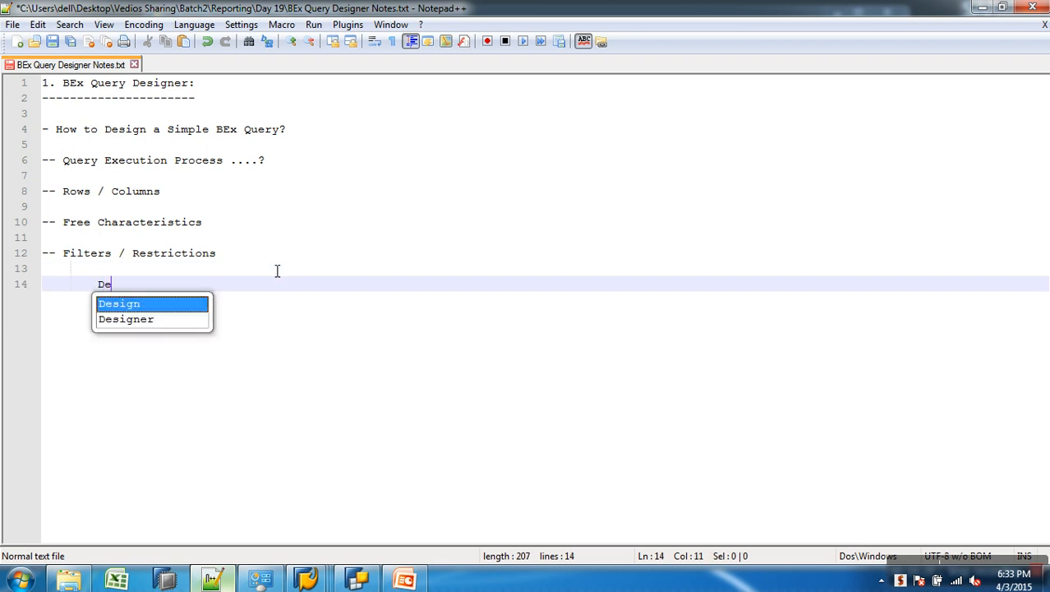
{"action": "type", "text": "fault Va"}
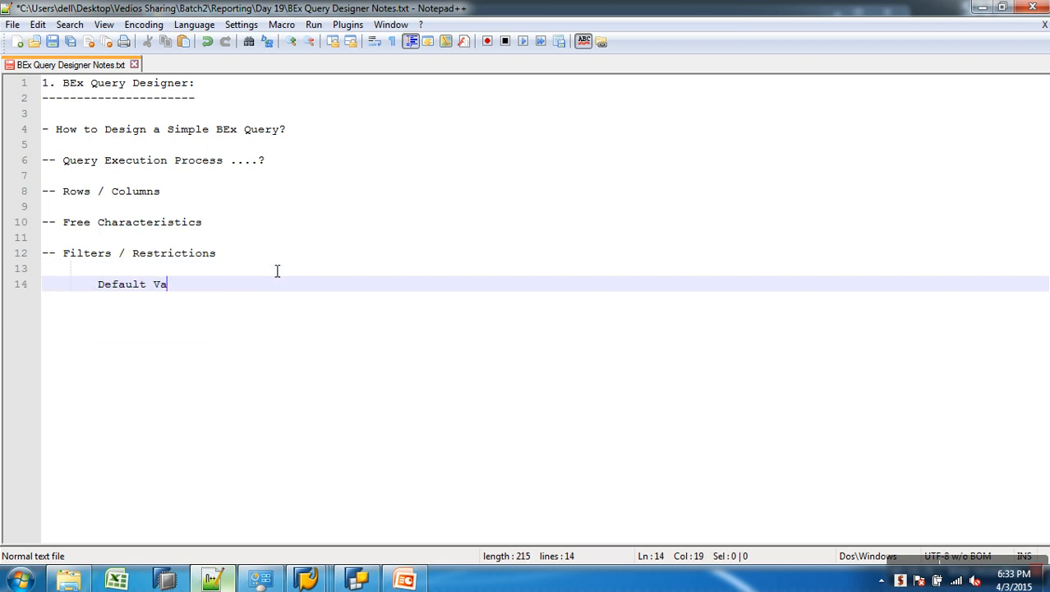
{"action": "type", "text": "lues / C"}
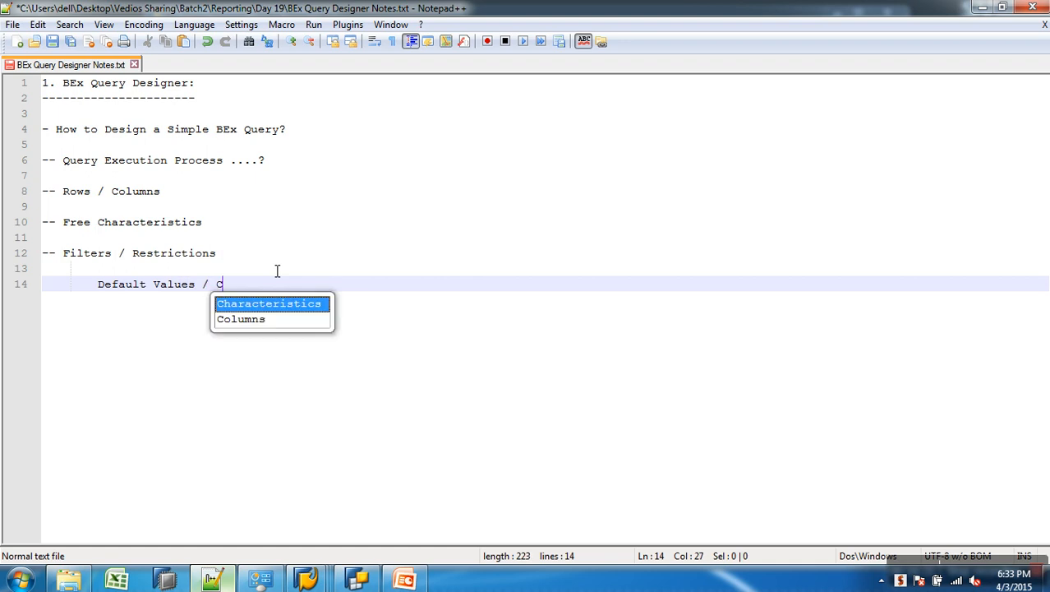
{"action": "type", "text": "haracteristic Restric"}
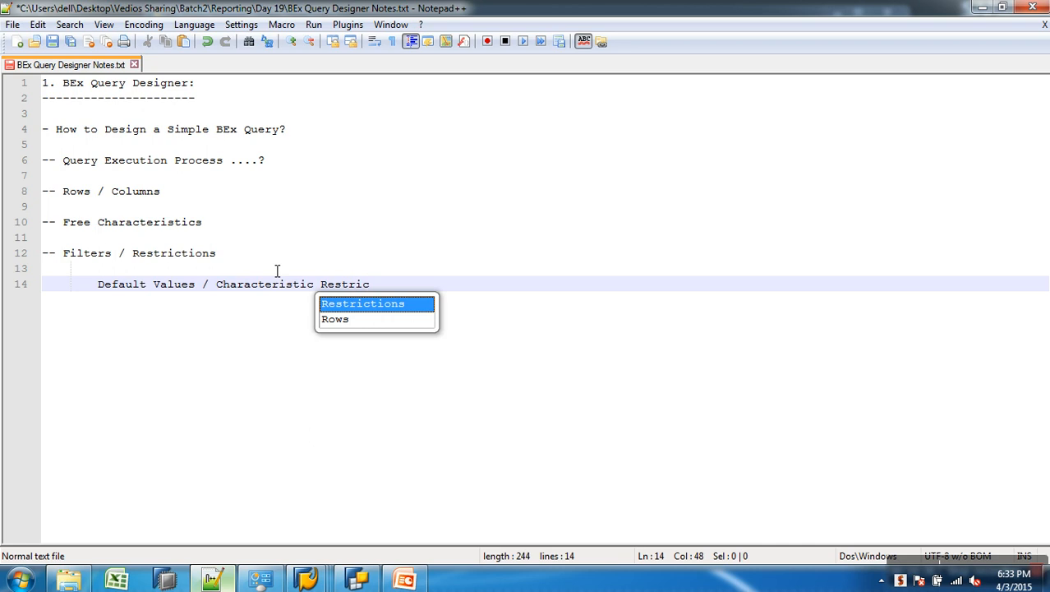
{"action": "double_click", "coordinate": [371, 306]}
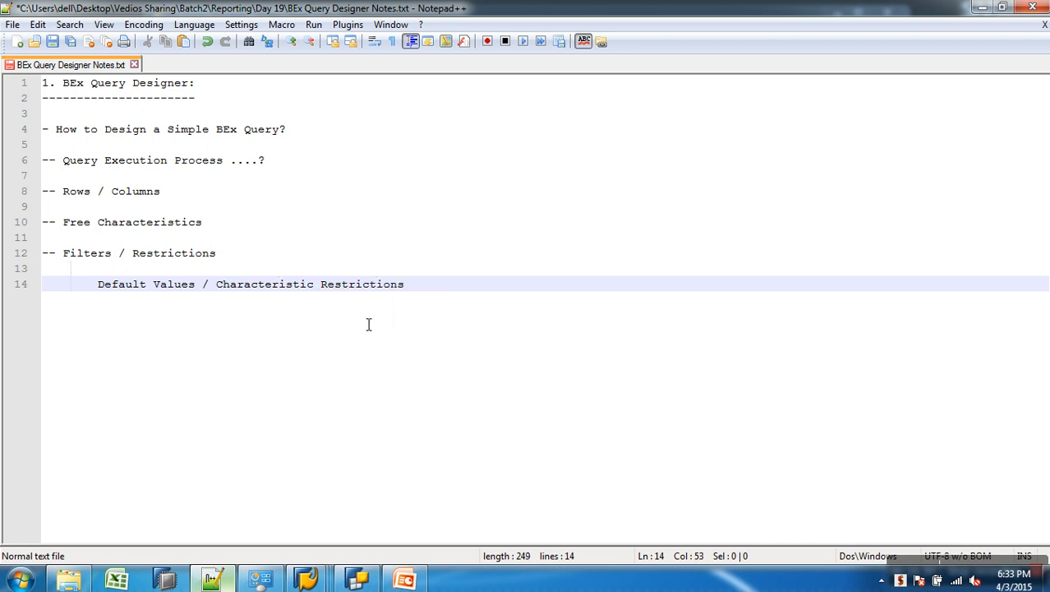
{"action": "key", "text": "Return"}
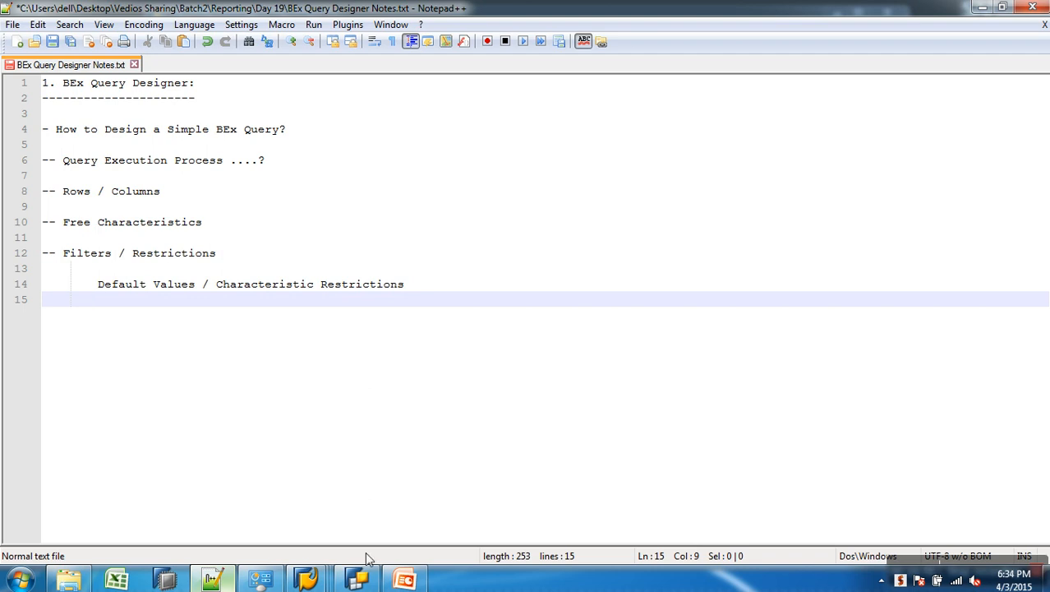
Switch to BEx Query Designer and move the restricted Calendar year from Characteristic Restrictions to Default Values
{"action": "left_click", "coordinate": [357, 579]}
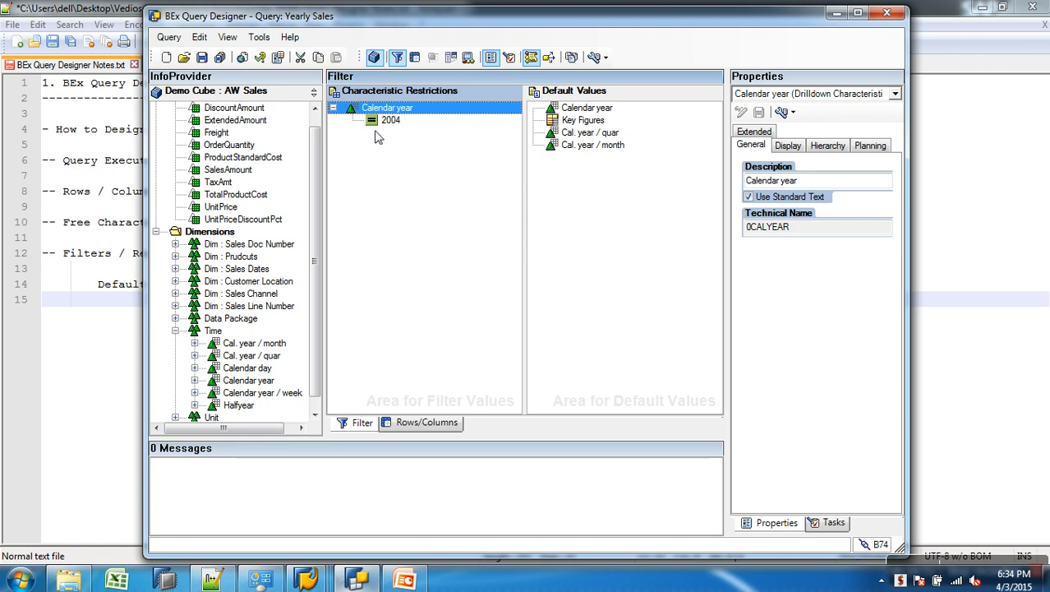
{"action": "left_click_drag", "start_coordinate": [380, 110], "coordinate": [582, 171]}
{"action": "left_click_drag", "start_coordinate": [390, 110], "coordinate": [240, 169]}
{"action": "left_click_drag", "start_coordinate": [600, 122], "coordinate": [485, 131]}
{"action": "left_click_drag", "start_coordinate": [380, 108], "coordinate": [581, 115]}
Add the single values 2003, 2008 and 2007 to the Calendar year default values and save the query
{"action": "right_click", "coordinate": [585, 110]}
{"action": "left_click", "coordinate": [612, 117]}
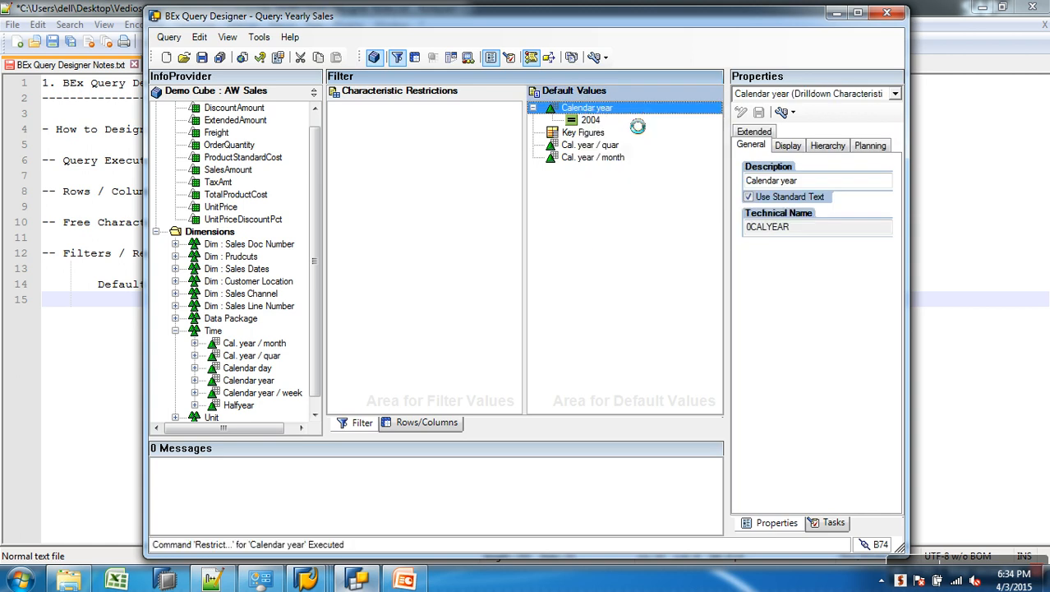
{"action": "left_click", "coordinate": [415, 168]}
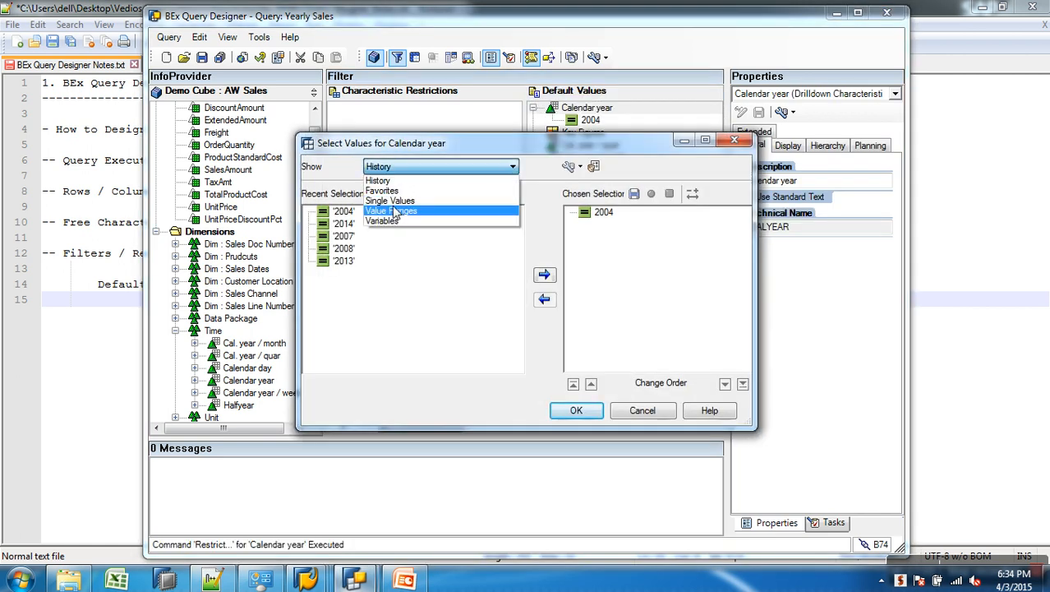
{"action": "left_click", "coordinate": [391, 201]}
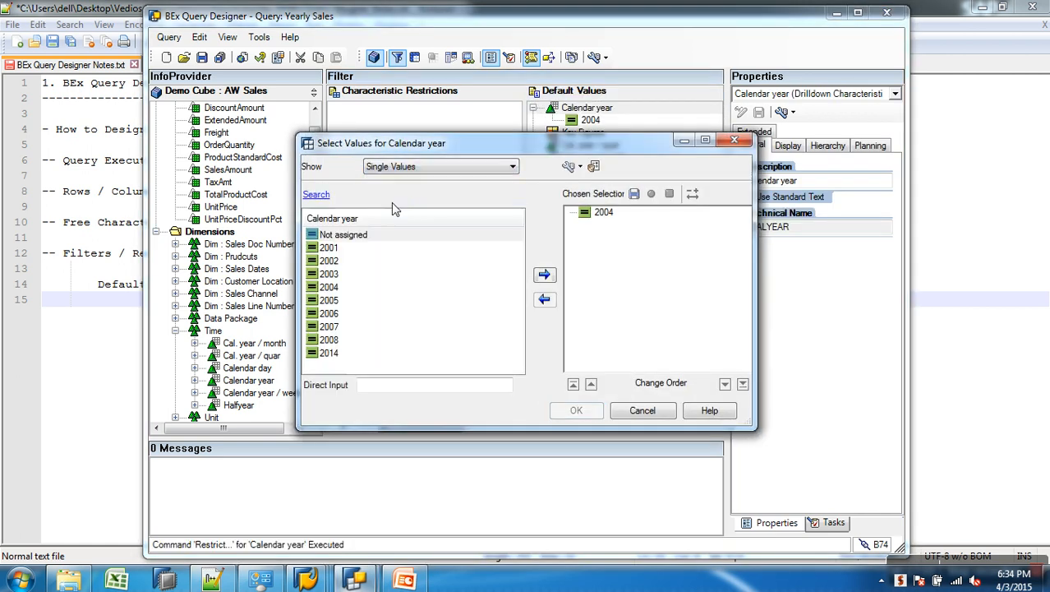
{"action": "left_click", "coordinate": [337, 274]}
{"action": "left_click", "coordinate": [544, 274]}
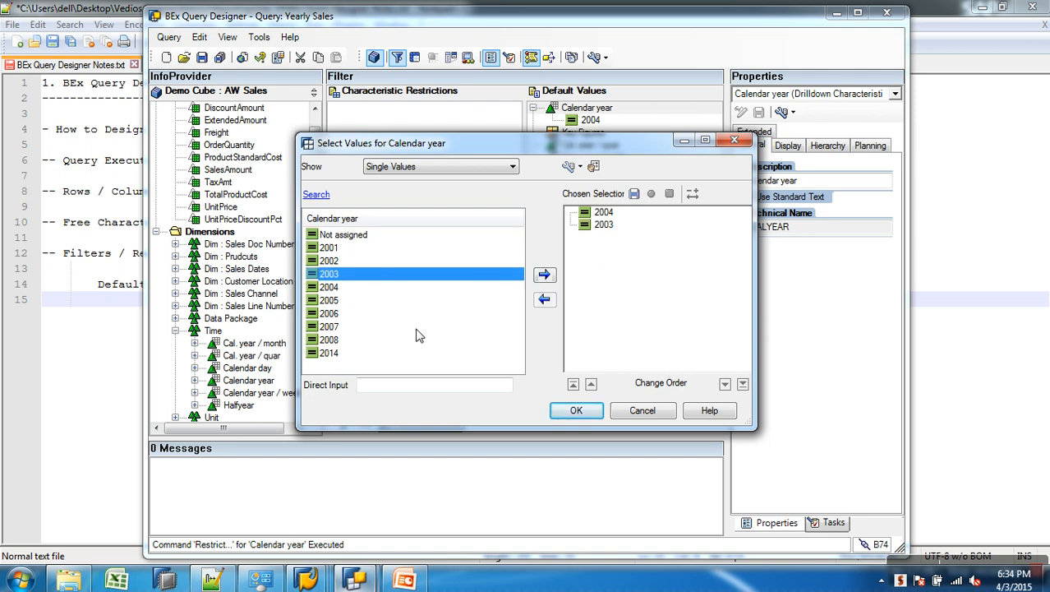
{"action": "left_click", "coordinate": [349, 340]}
{"action": "left_click", "coordinate": [544, 275]}
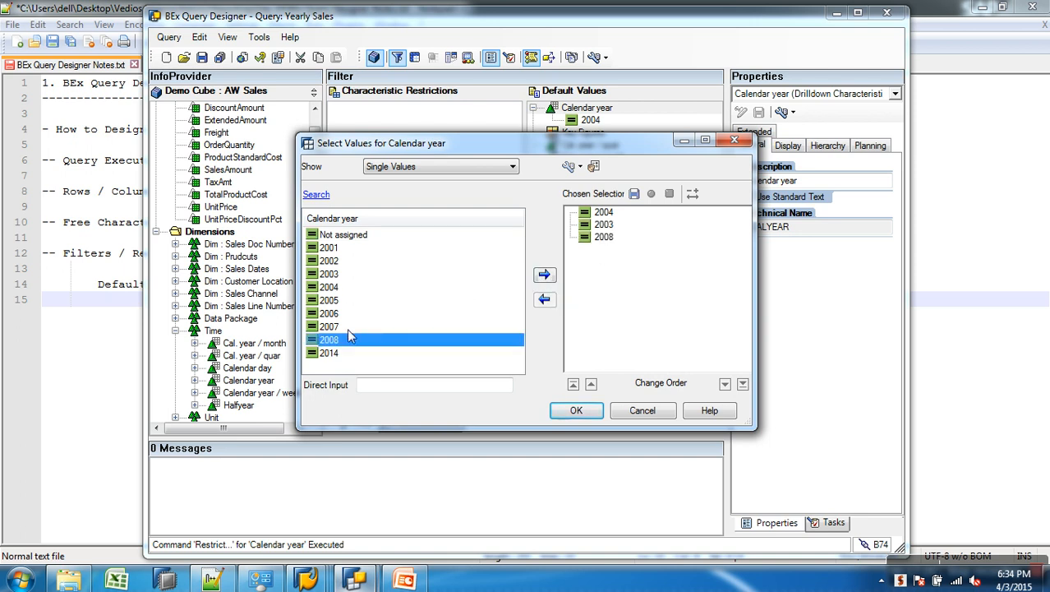
{"action": "left_click", "coordinate": [345, 327]}
{"action": "left_click", "coordinate": [545, 278]}
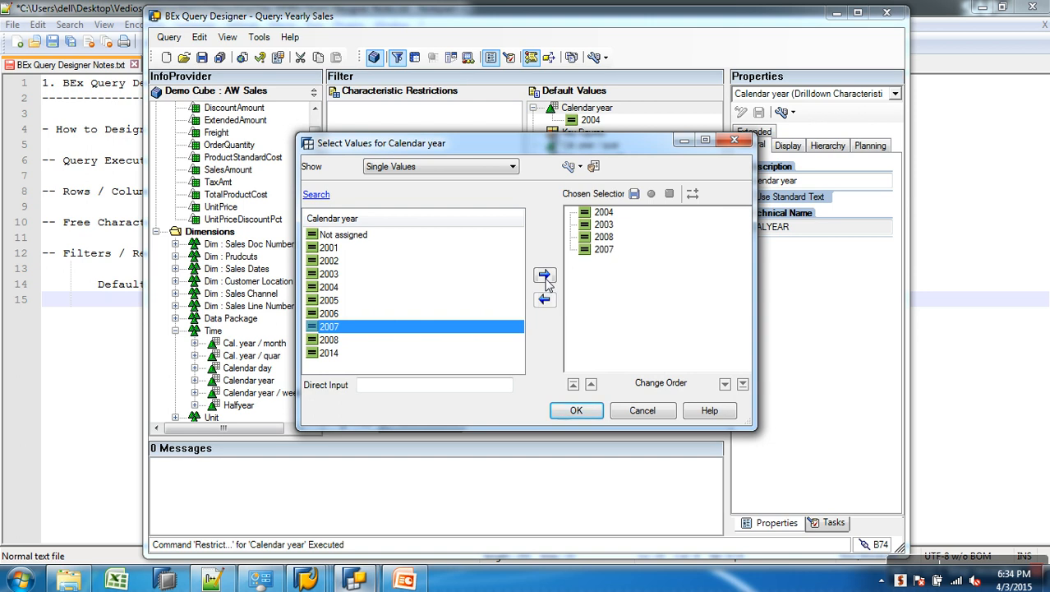
{"action": "left_click", "coordinate": [576, 410]}
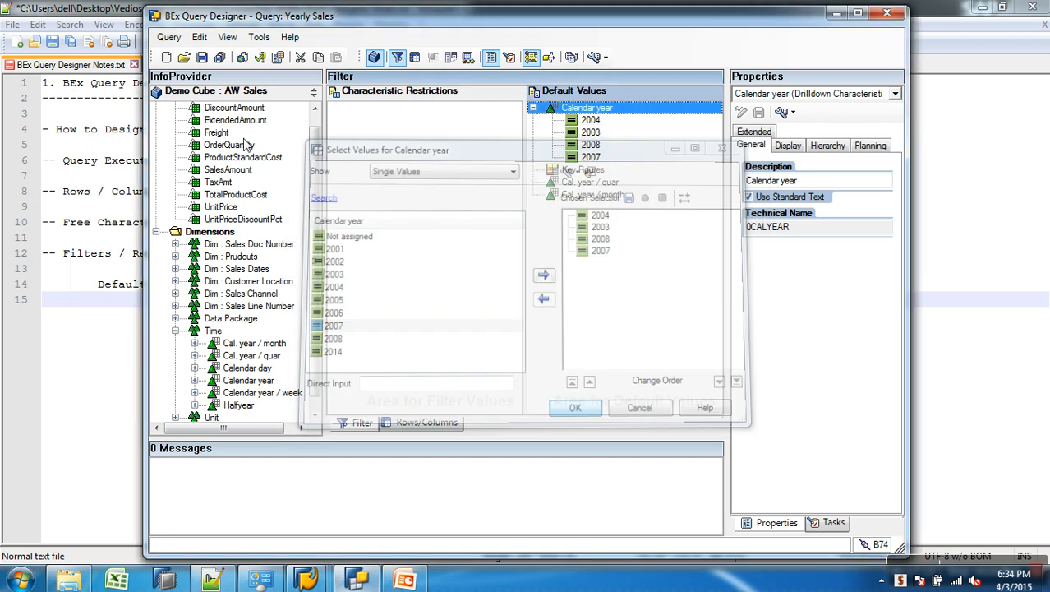
{"action": "left_click", "coordinate": [201, 56]}
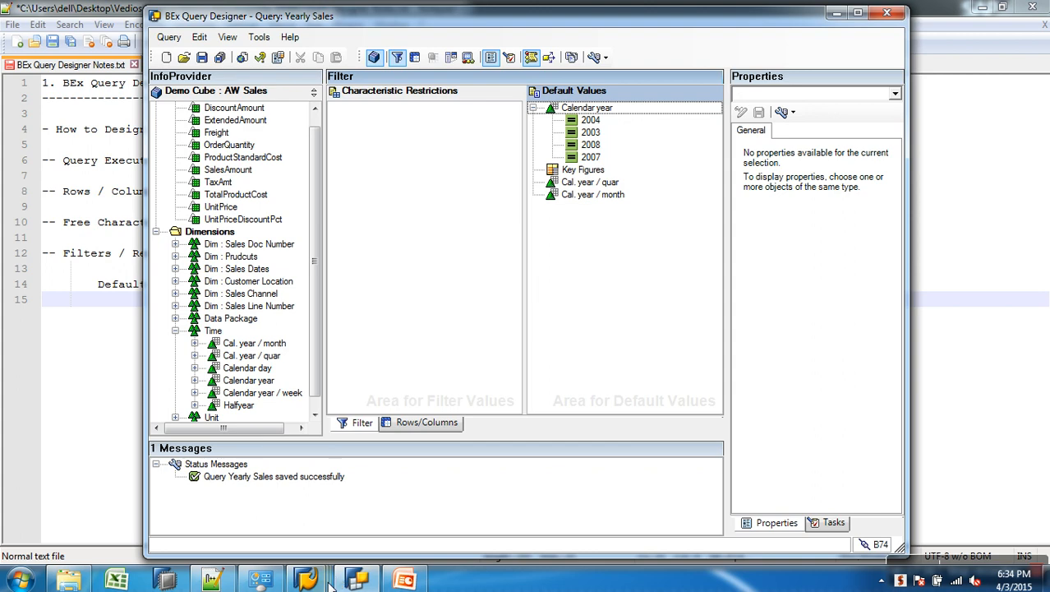
Switch to the SAP Query Monitor and rerun the query with the four default calendar years
{"action": "mouse_move", "coordinate": [329, 583]}
{"action": "left_click", "coordinate": [481, 494]}
{"action": "left_click", "coordinate": [207, 33]}
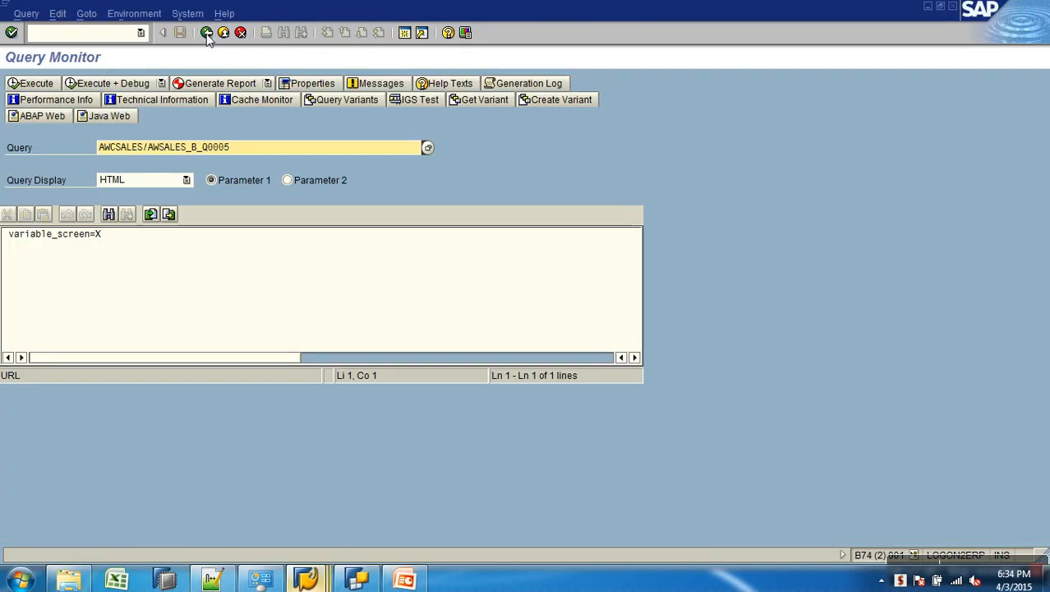
{"action": "left_click", "coordinate": [49, 86]}
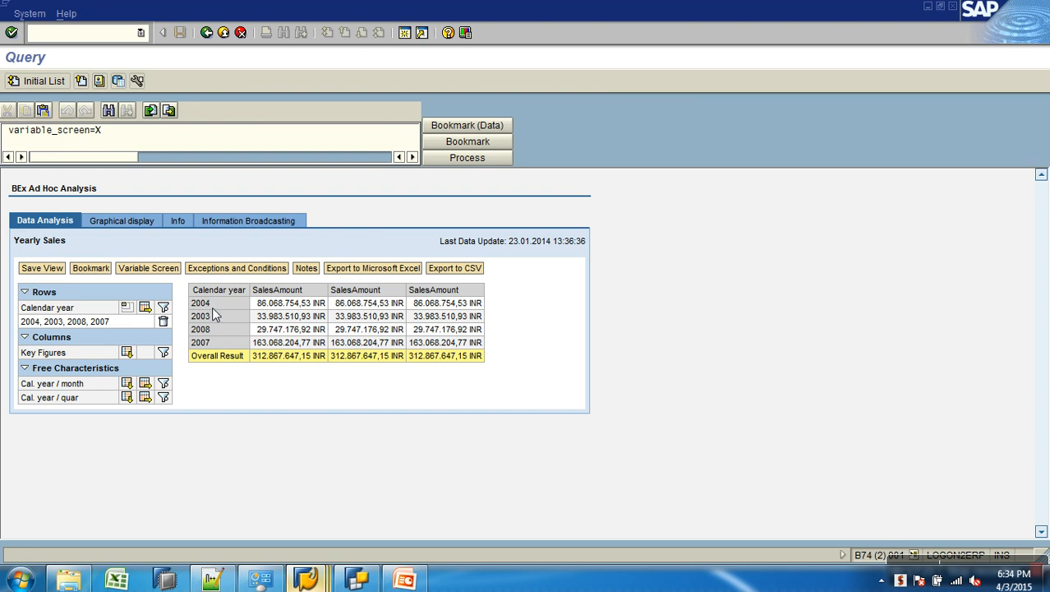
Return to BEx Query Designer and remove the values 2004, 2003, 2008 and 2007 from the Calendar year default values
{"action": "left_click", "coordinate": [358, 579]}
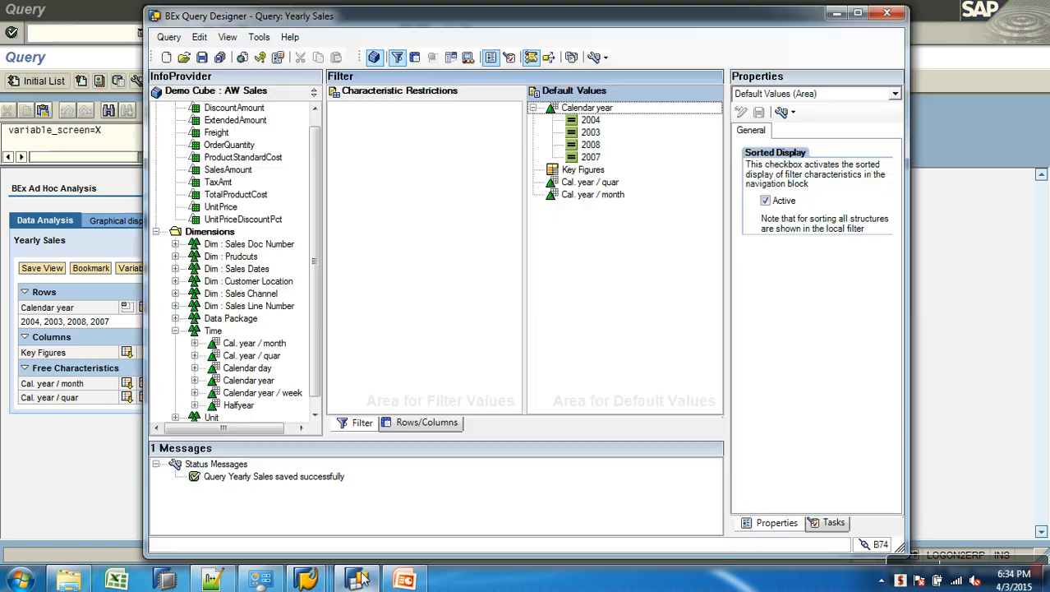
{"action": "left_click", "coordinate": [590, 123]}
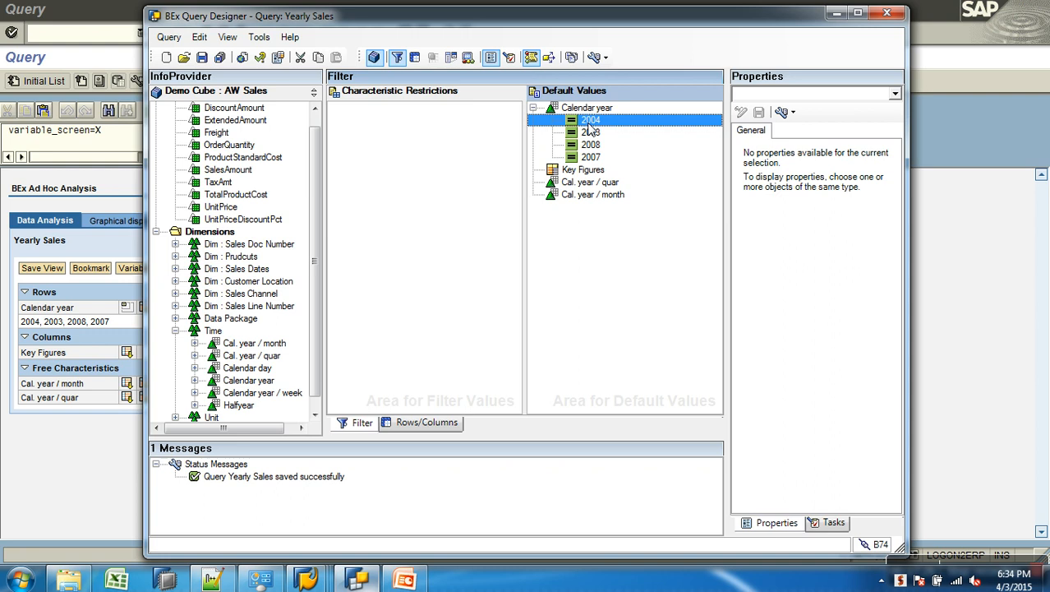
{"action": "left_click", "coordinate": [592, 158], "text": "shift"}
{"action": "left_click_drag", "start_coordinate": [590, 145], "coordinate": [267, 173]}
Restrict Calendar year in Default Values to the single value 2014, set it as excluded, and save the query
{"action": "left_click", "coordinate": [575, 107]}
{"action": "right_click", "coordinate": [592, 107]}
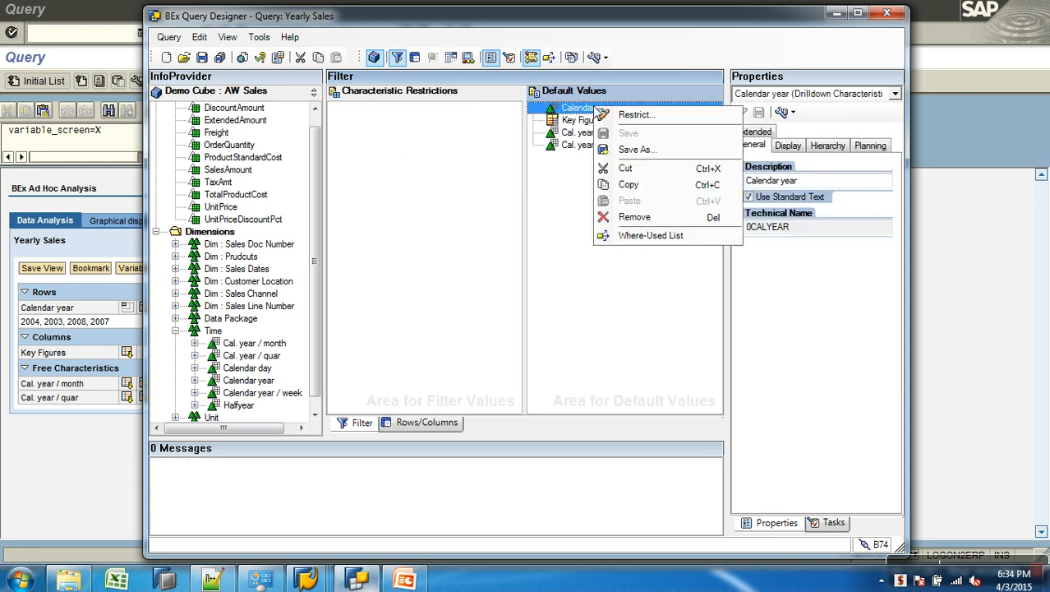
{"action": "left_click", "coordinate": [633, 113]}
{"action": "left_click", "coordinate": [429, 167]}
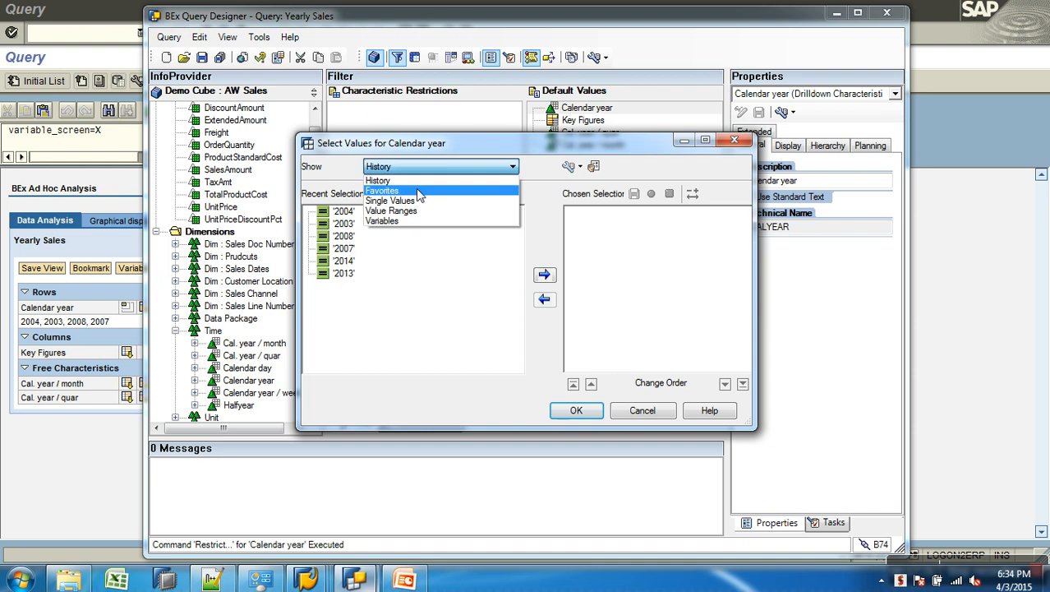
{"action": "left_click", "coordinate": [411, 203]}
{"action": "left_click", "coordinate": [333, 355]}
{"action": "left_click", "coordinate": [545, 276]}
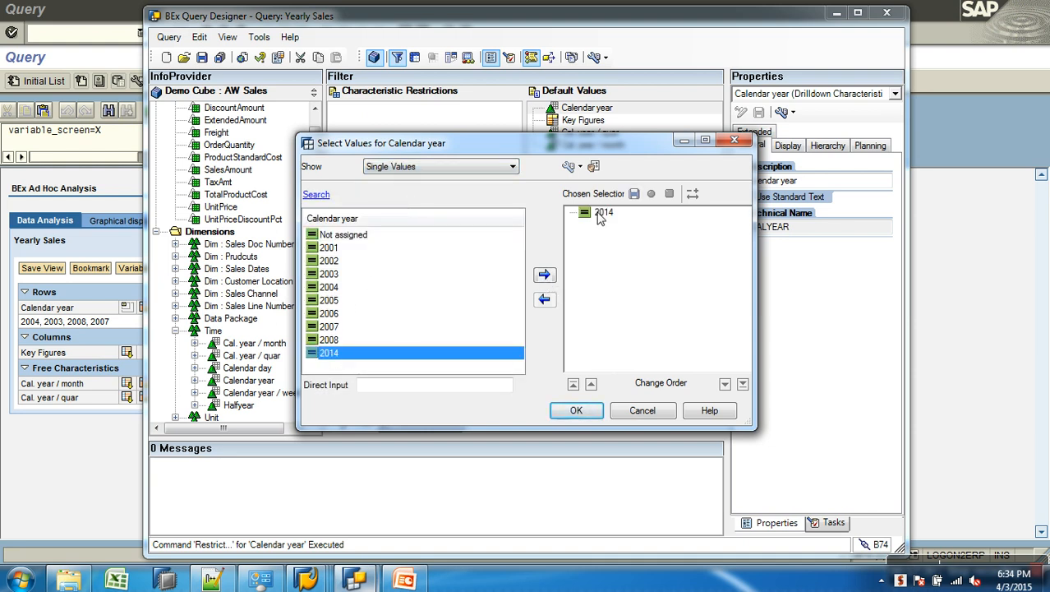
{"action": "right_click", "coordinate": [598, 213]}
{"action": "left_click", "coordinate": [588, 254]}
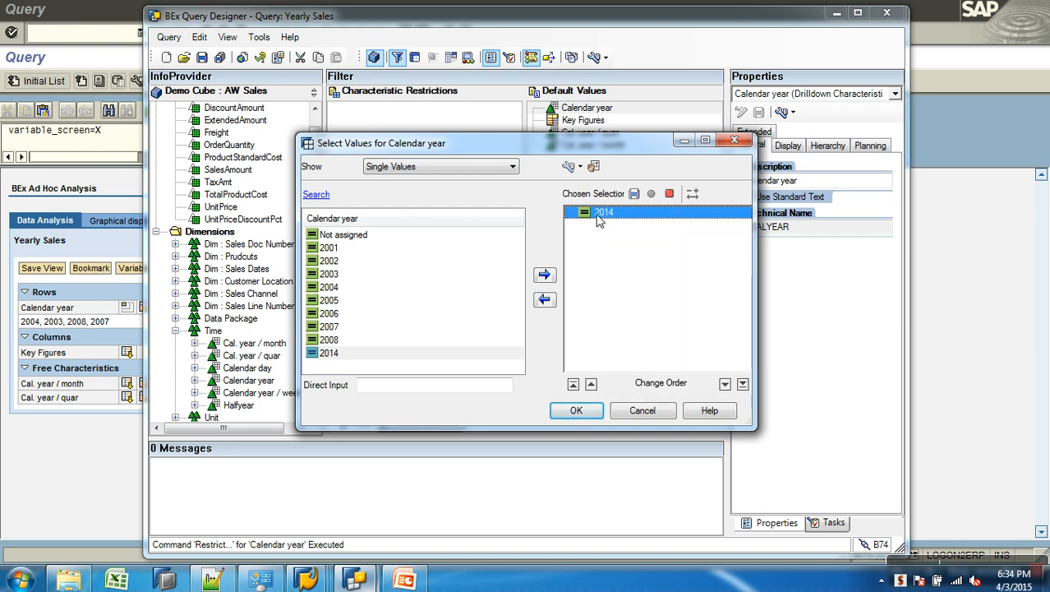
{"action": "left_click", "coordinate": [669, 195]}
{"action": "left_click", "coordinate": [573, 411]}
{"action": "left_click", "coordinate": [202, 57]}
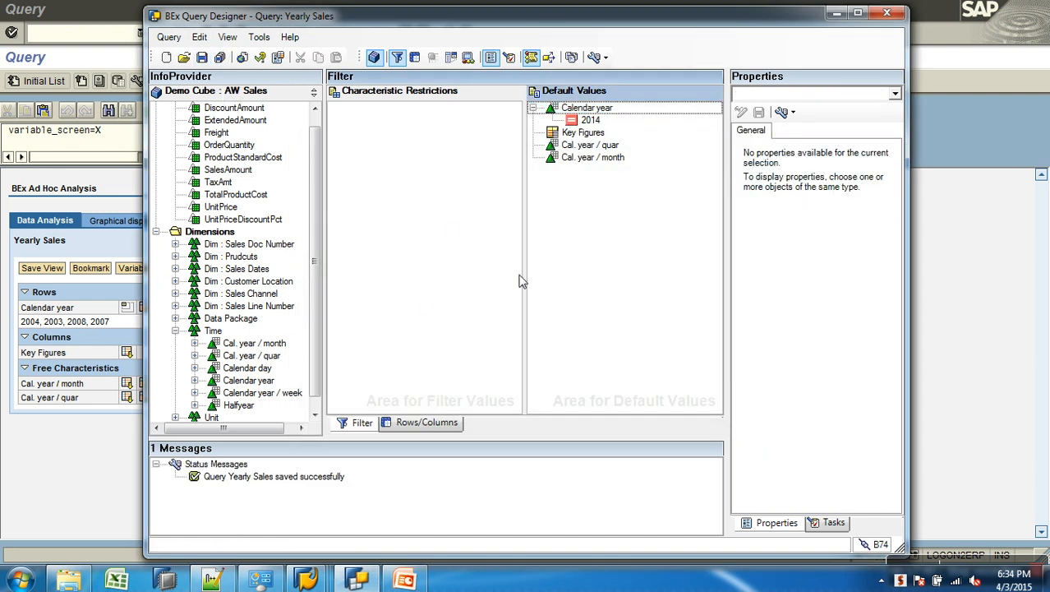
Rerun the query in the SAP Query Monitor with 2014 excluded by default
{"action": "left_click", "coordinate": [966, 296]}
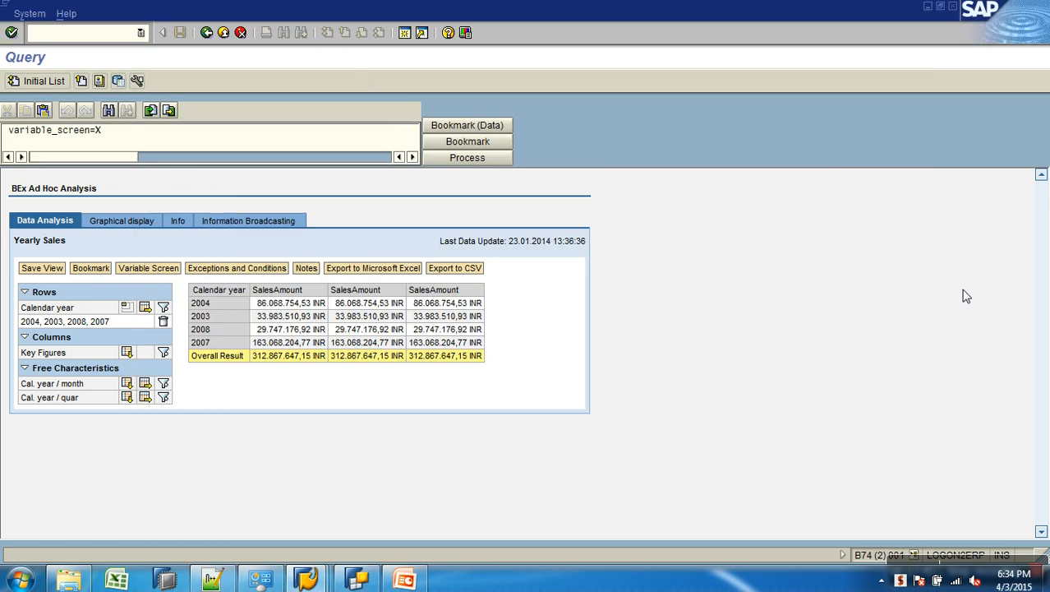
{"action": "left_click", "coordinate": [206, 32]}
{"action": "left_click", "coordinate": [24, 86]}
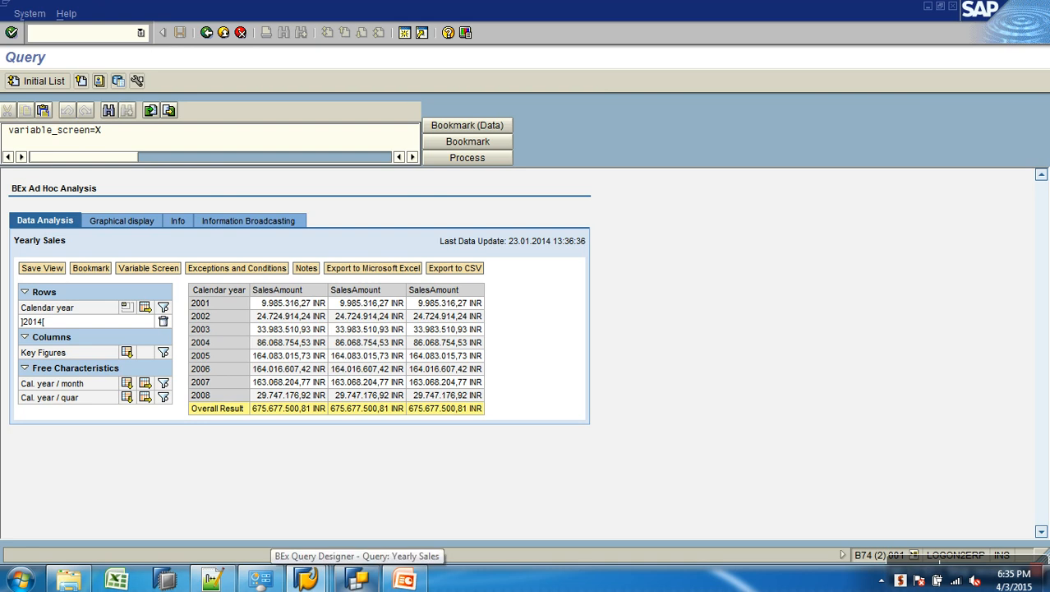
In BEx Query Designer, replace the 2014 exclusion on Calendar year with a value range between 2003 and 2007, and save the query
{"action": "left_click", "coordinate": [356, 580]}
{"action": "left_click_drag", "start_coordinate": [571, 122], "coordinate": [256, 185]}
{"action": "right_click", "coordinate": [582, 110]}
{"action": "left_click", "coordinate": [624, 118]}
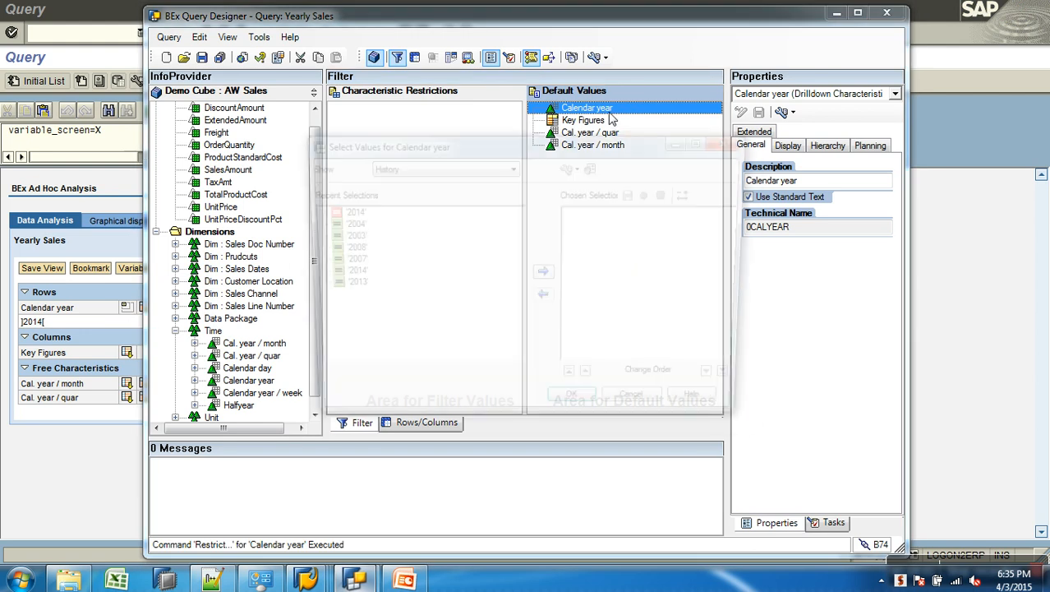
{"action": "left_click", "coordinate": [435, 166]}
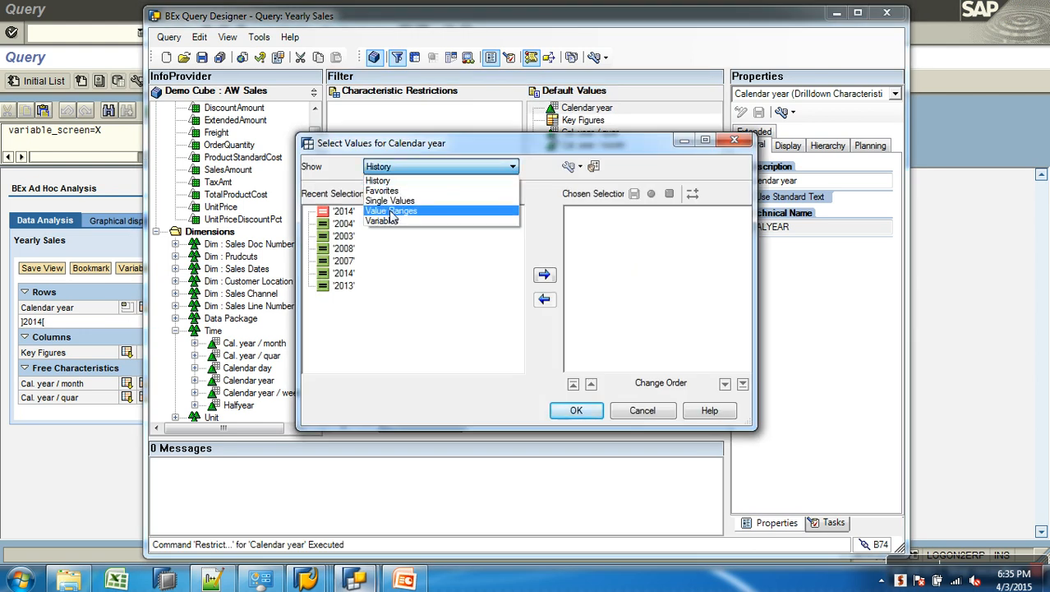
{"action": "left_click", "coordinate": [393, 211]}
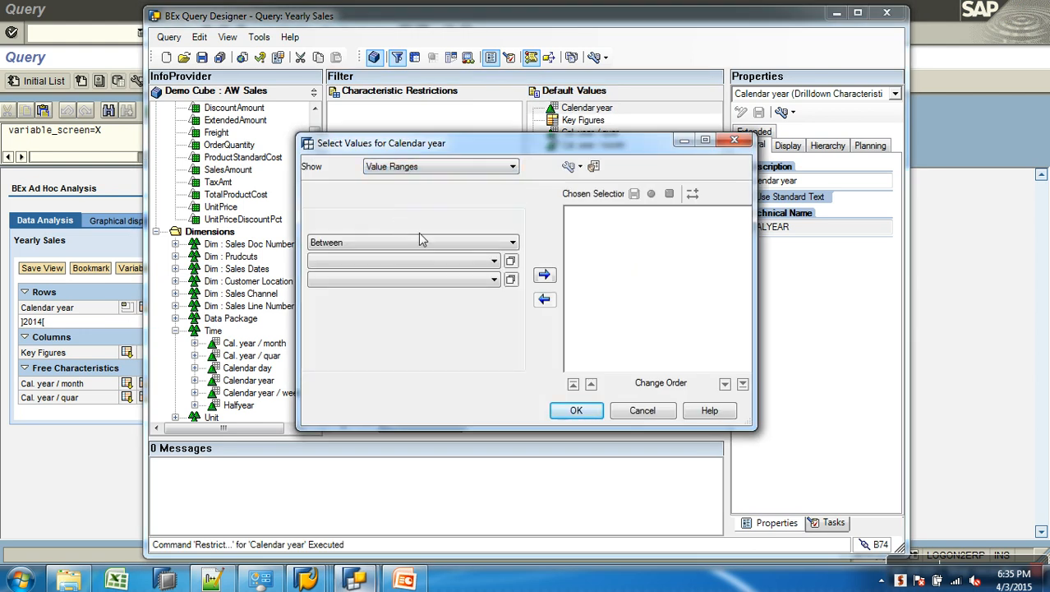
{"action": "left_click", "coordinate": [495, 260]}
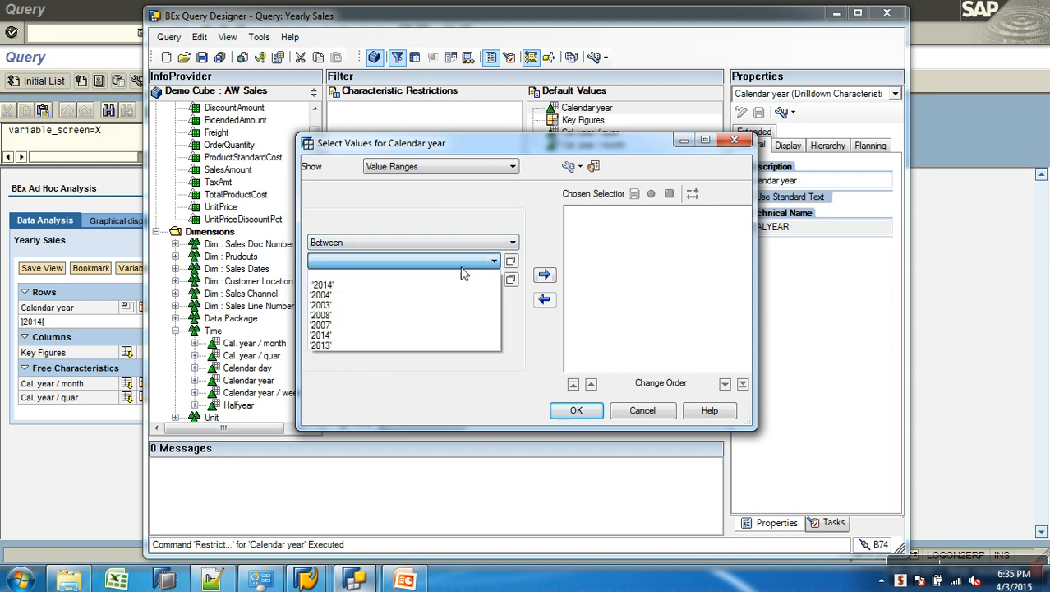
{"action": "left_click", "coordinate": [339, 305]}
{"action": "left_click", "coordinate": [446, 281]}
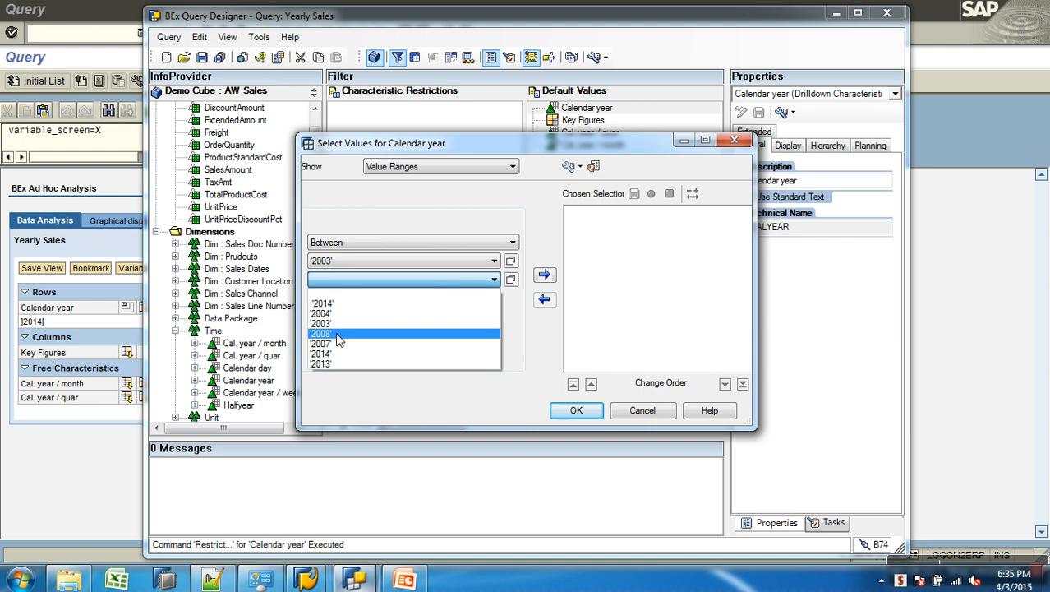
{"action": "left_click", "coordinate": [360, 335]}
{"action": "left_click", "coordinate": [543, 275]}
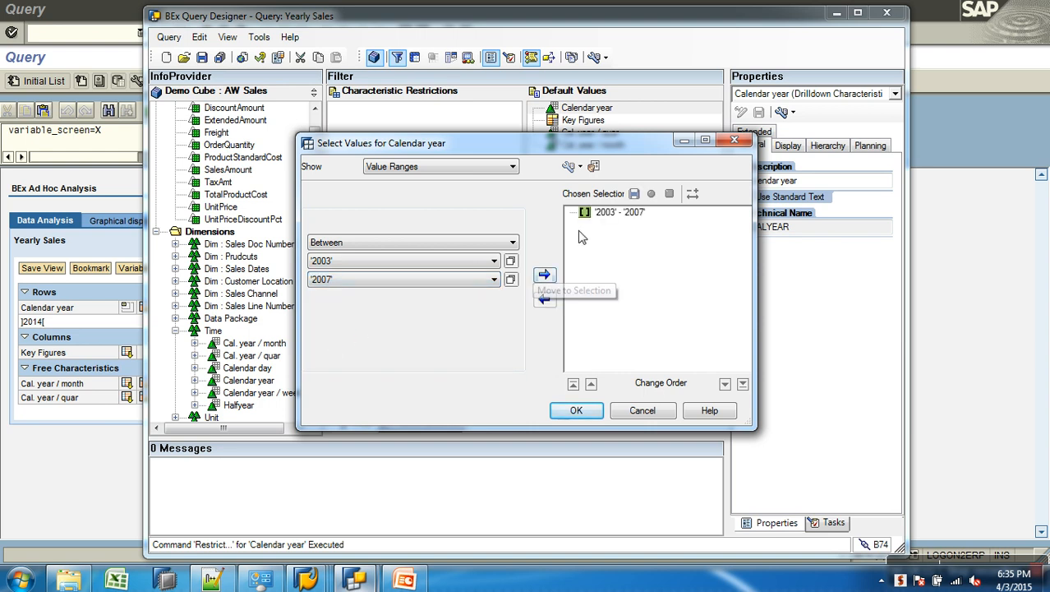
{"action": "left_click", "coordinate": [576, 411]}
{"action": "left_click", "coordinate": [201, 58]}
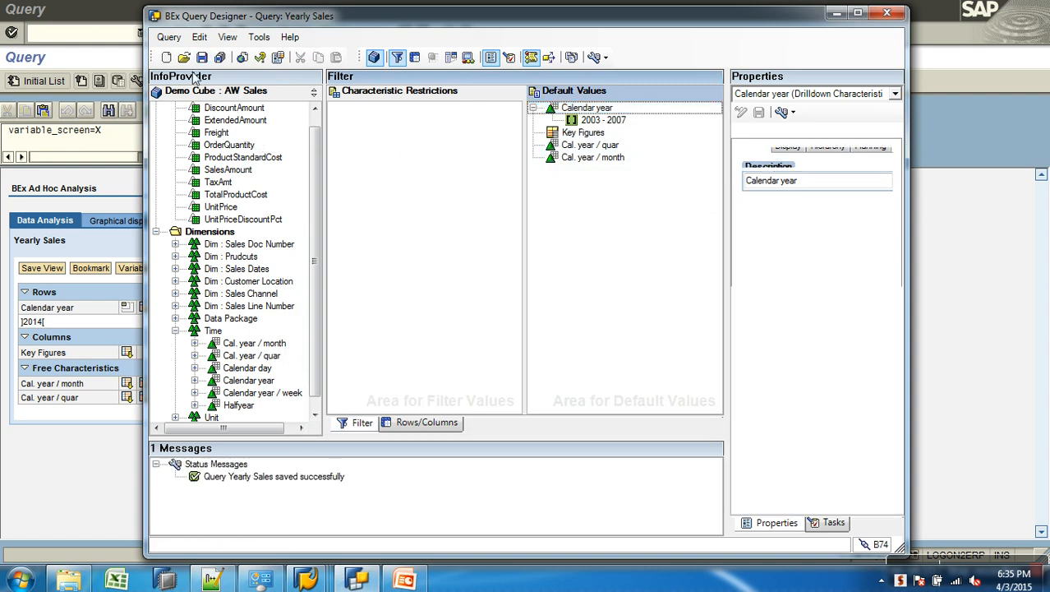
Switch to the SAP query output and rerun the Yearly Sales query with the 2003 - 2007 default range
{"action": "mouse_move", "coordinate": [306, 578]}
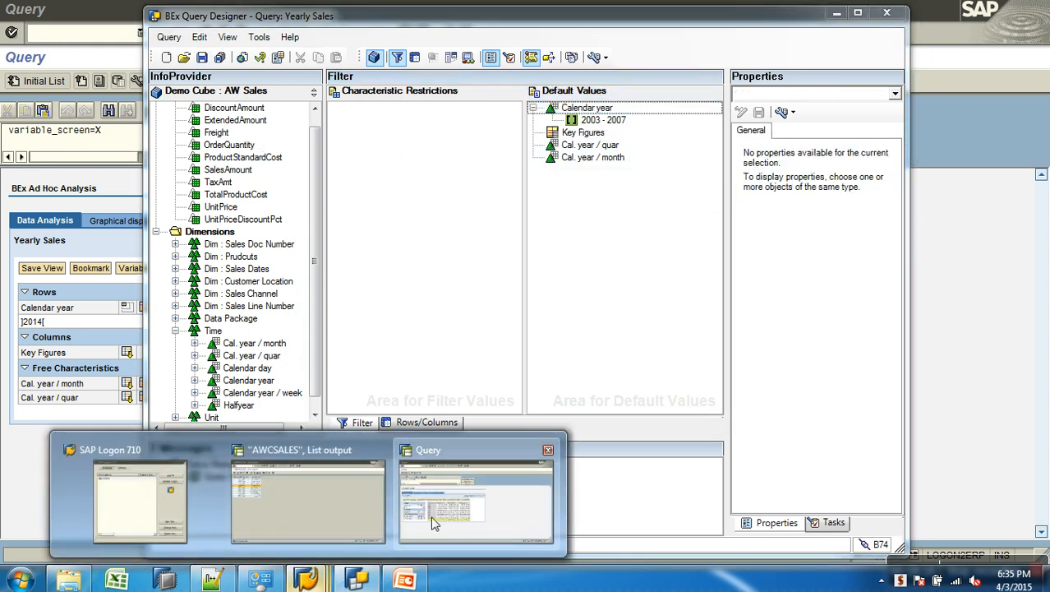
{"action": "left_click", "coordinate": [460, 506]}
{"action": "left_click", "coordinate": [208, 33]}
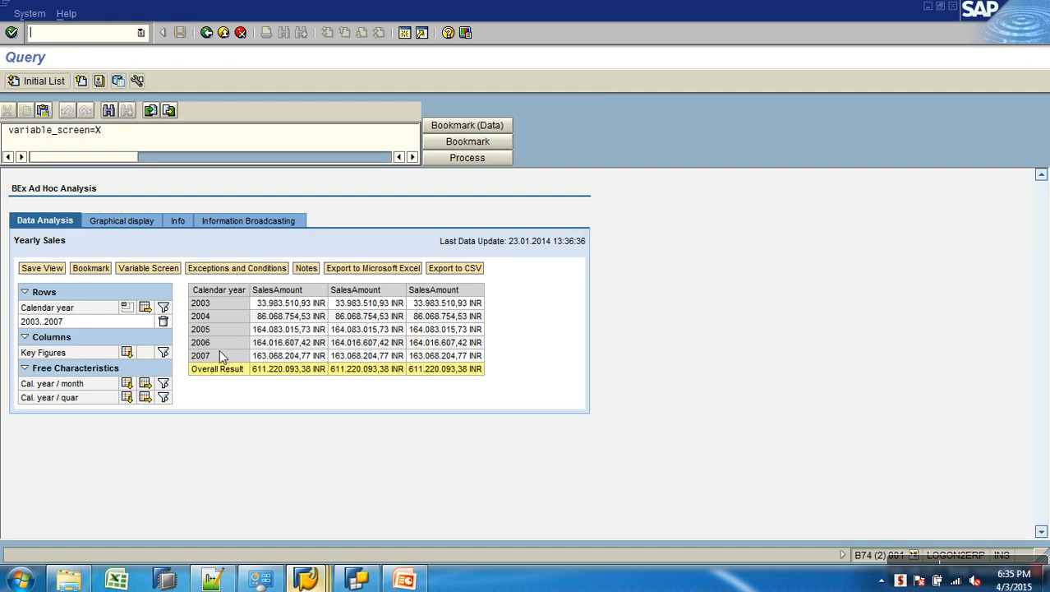
In BEx Query Designer, reopen the Calendar year default value restriction and define a Between value range from 2003 to 2007
{"action": "left_click", "coordinate": [359, 579]}
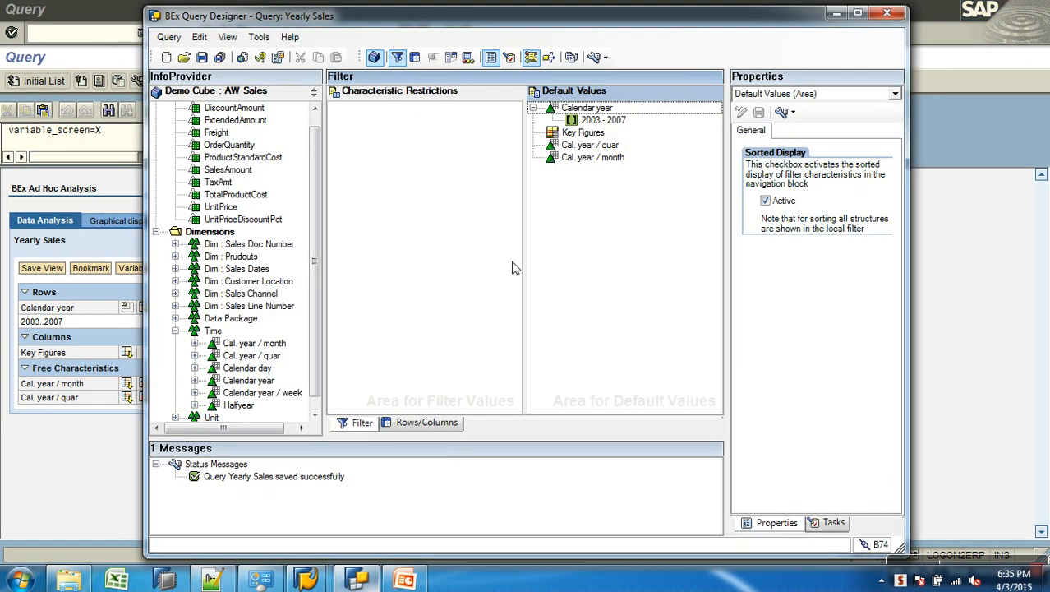
{"action": "right_click", "coordinate": [588, 109]}
{"action": "left_click", "coordinate": [621, 116]}
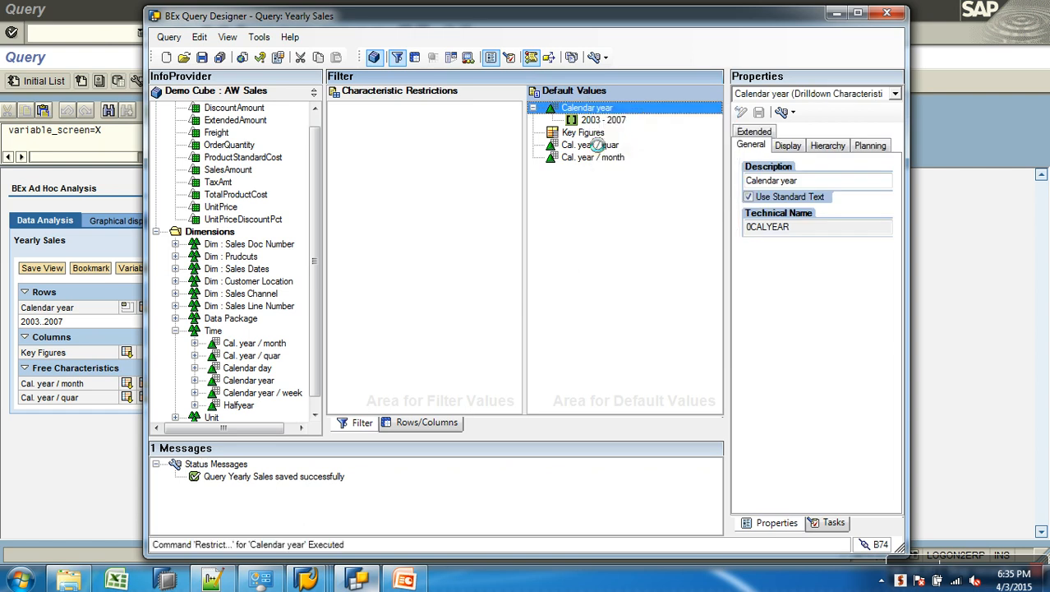
{"action": "left_click", "coordinate": [436, 167]}
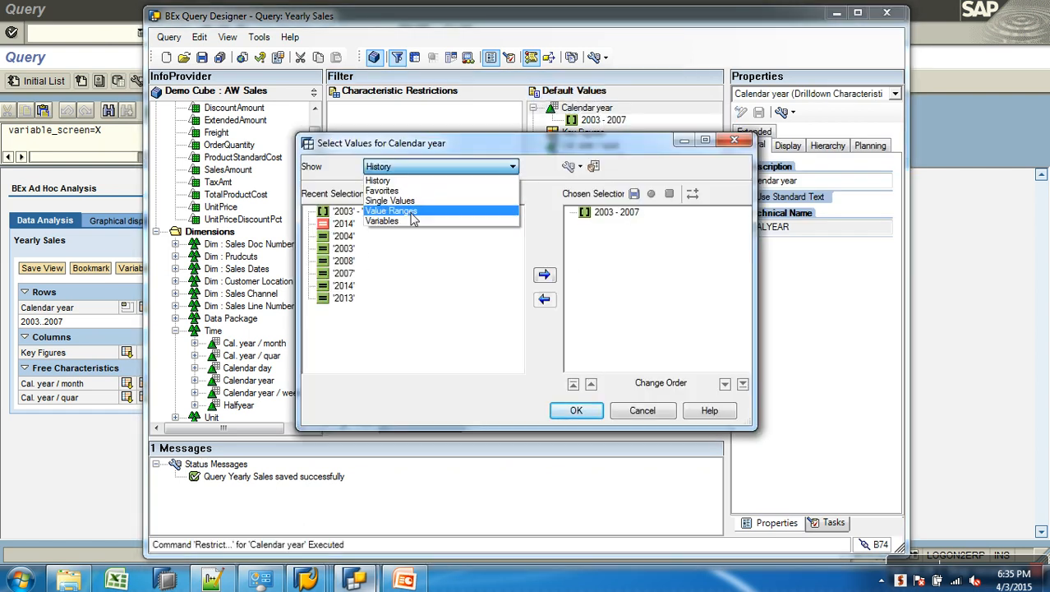
{"action": "left_click", "coordinate": [411, 208]}
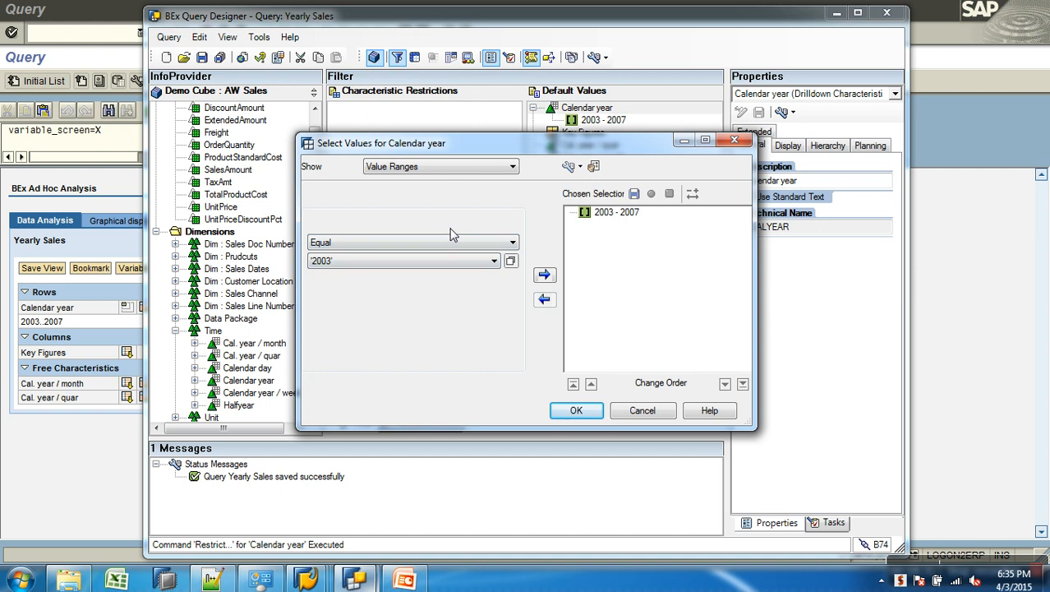
{"action": "left_click", "coordinate": [458, 244]}
{"action": "left_click", "coordinate": [399, 258]}
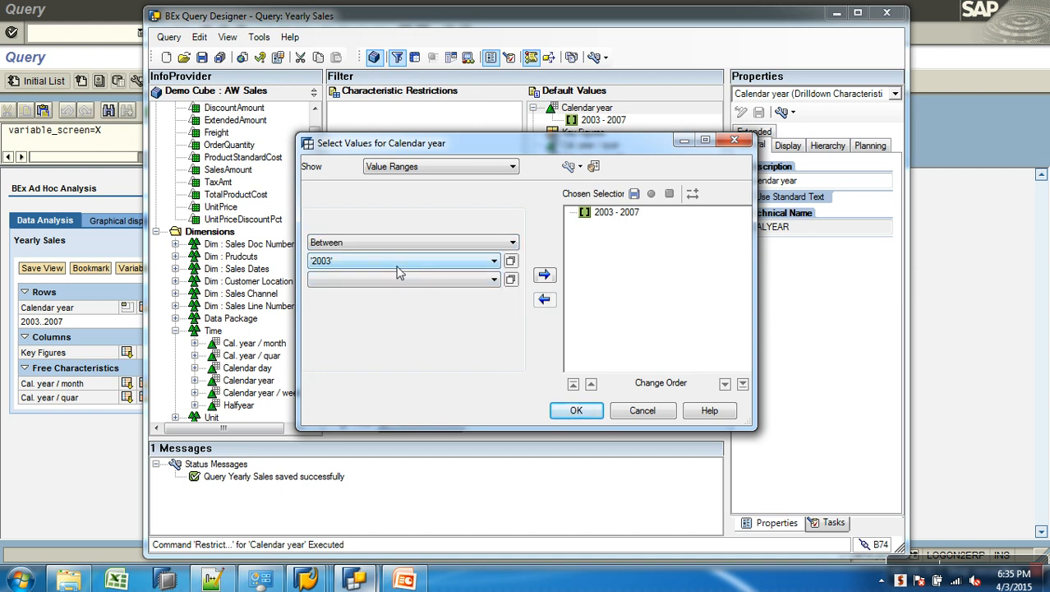
{"action": "left_click", "coordinate": [494, 280]}
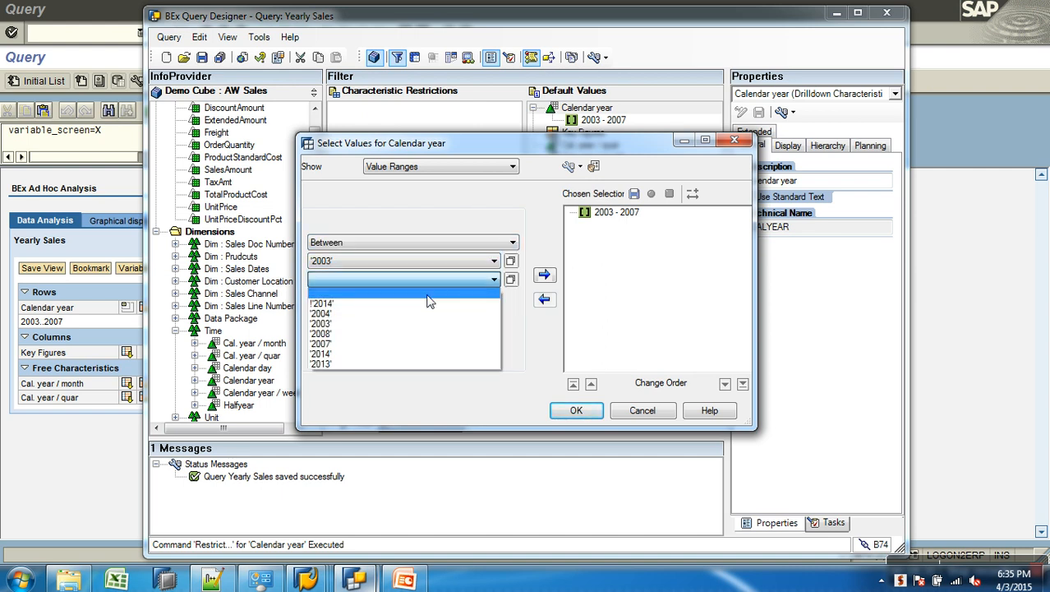
{"action": "left_click", "coordinate": [361, 351]}
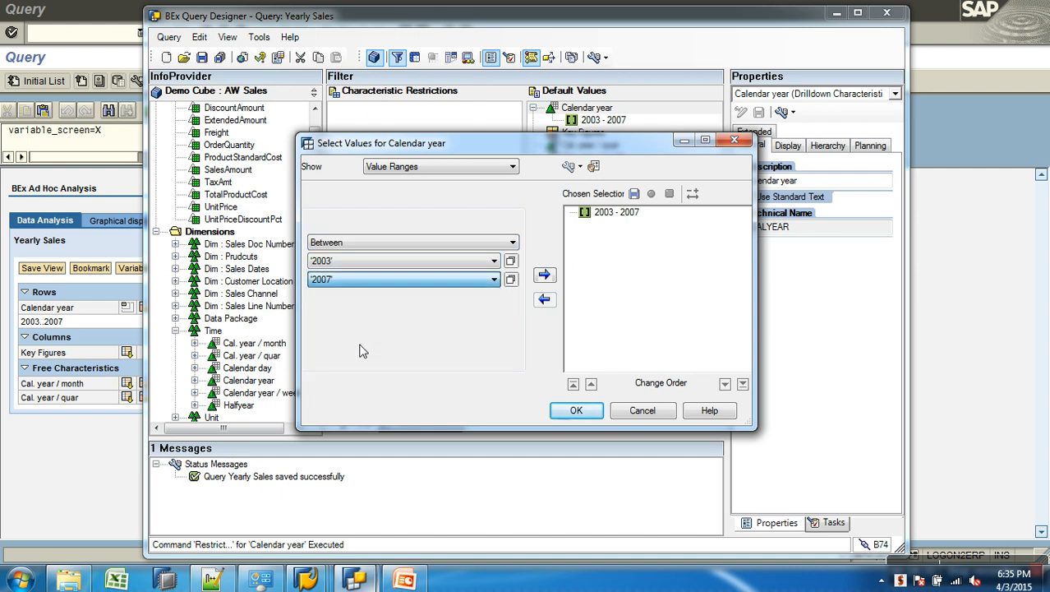
Replace the chosen selection with the newly defined 2003 to 2007 range, set it as excluded, and remove it again
{"action": "left_click", "coordinate": [595, 215]}
{"action": "left_click", "coordinate": [544, 300]}
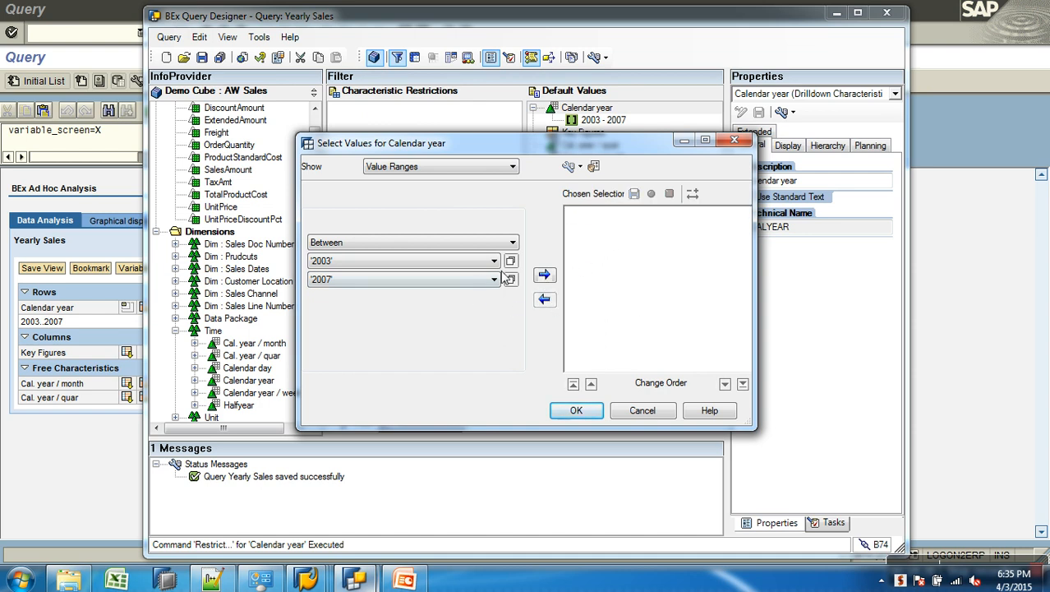
{"action": "left_click", "coordinate": [544, 274]}
{"action": "left_click", "coordinate": [605, 215]}
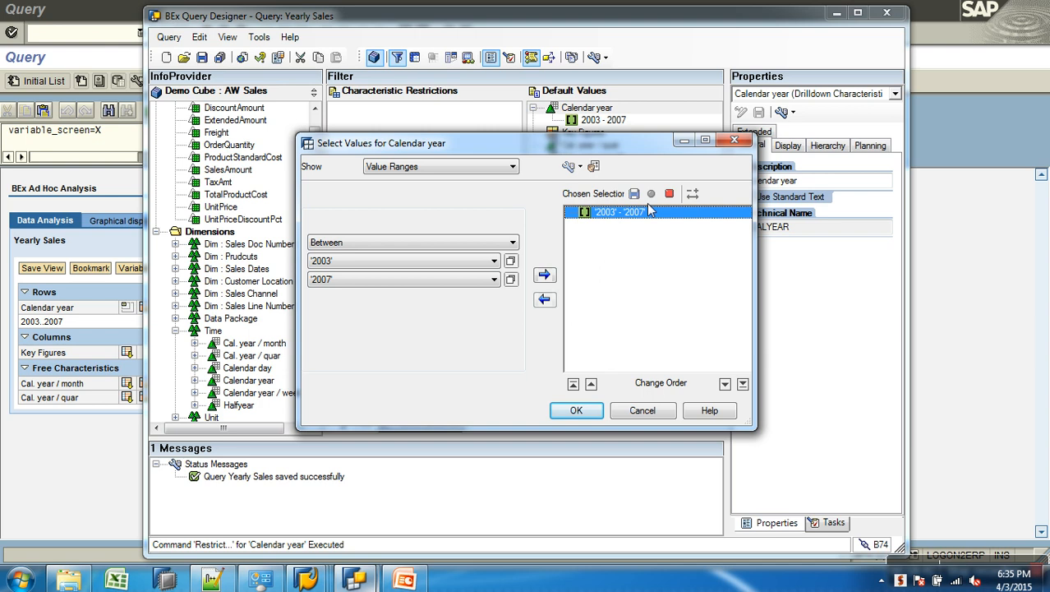
{"action": "left_click", "coordinate": [669, 195]}
{"action": "left_click", "coordinate": [544, 299]}
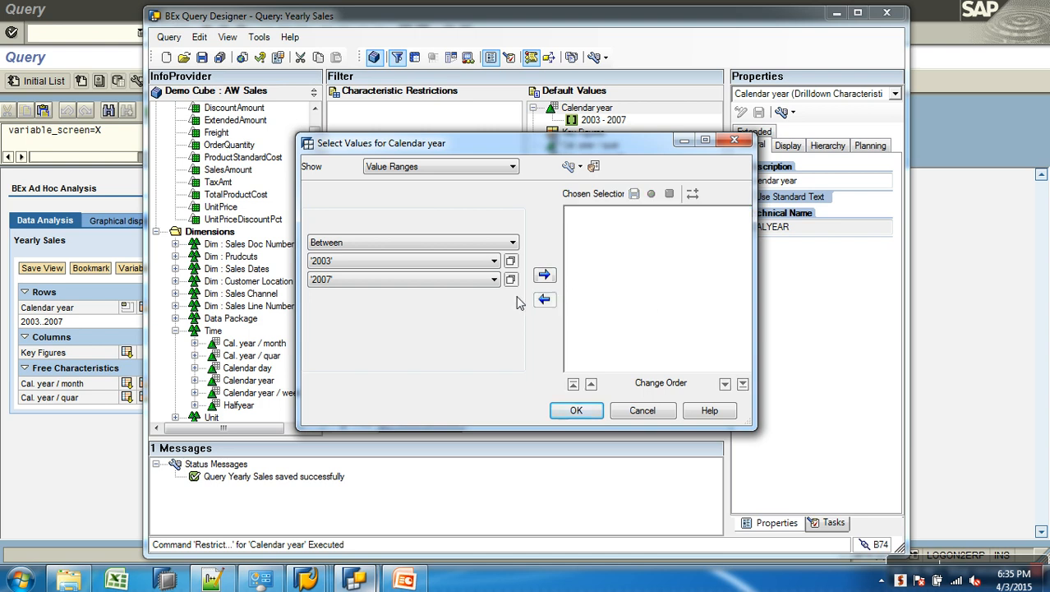
Examine the comparison operators offered for value ranges, and cancel the Calendar year value selection
{"action": "left_click", "coordinate": [445, 241]}
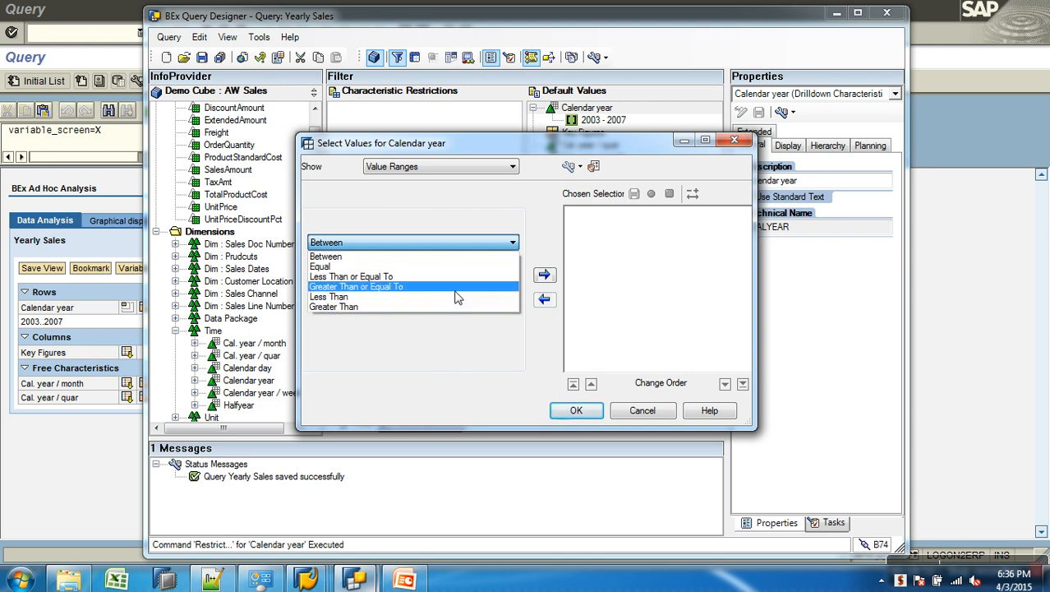
{"action": "left_click", "coordinate": [468, 365]}
{"action": "left_click", "coordinate": [650, 411]}
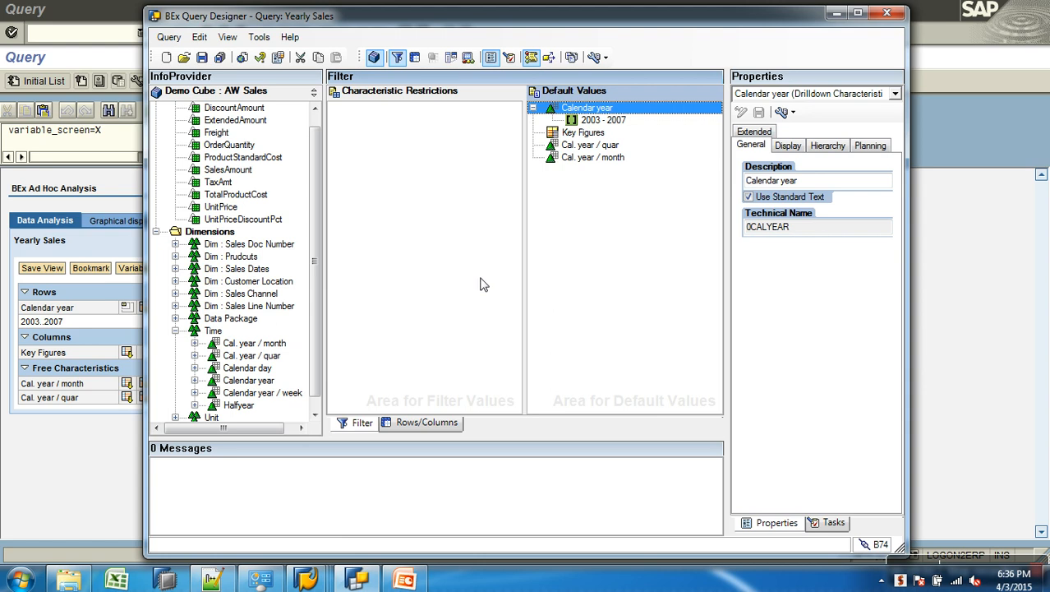
Remove the 2003 - 2007 range from the Calendar year default values, and clear the Calendar year filter in the SAP query output
{"action": "left_click_drag", "start_coordinate": [577, 122], "coordinate": [298, 139]}
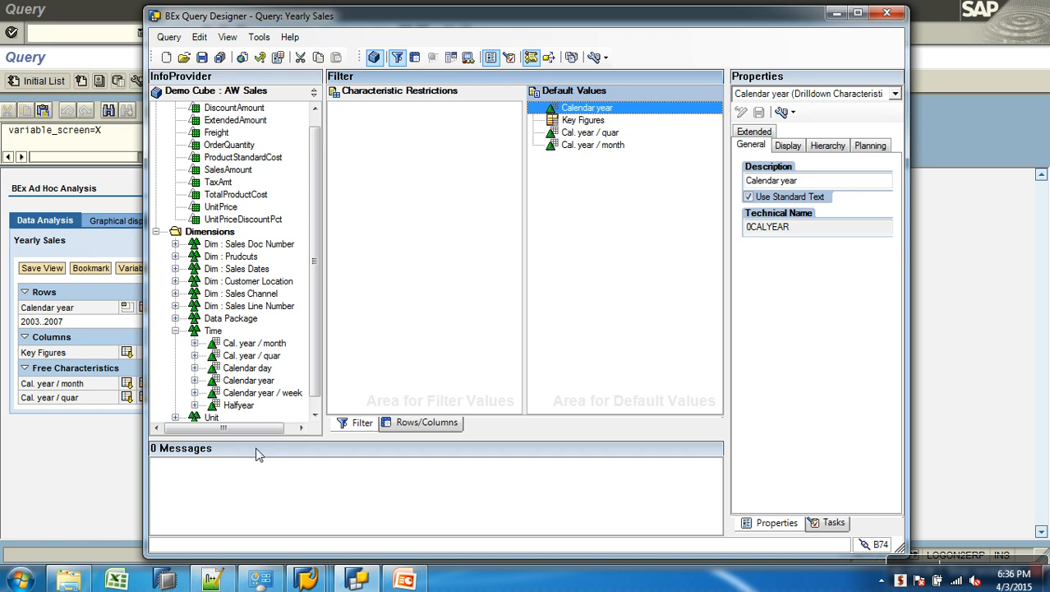
{"action": "left_click", "coordinate": [123, 457]}
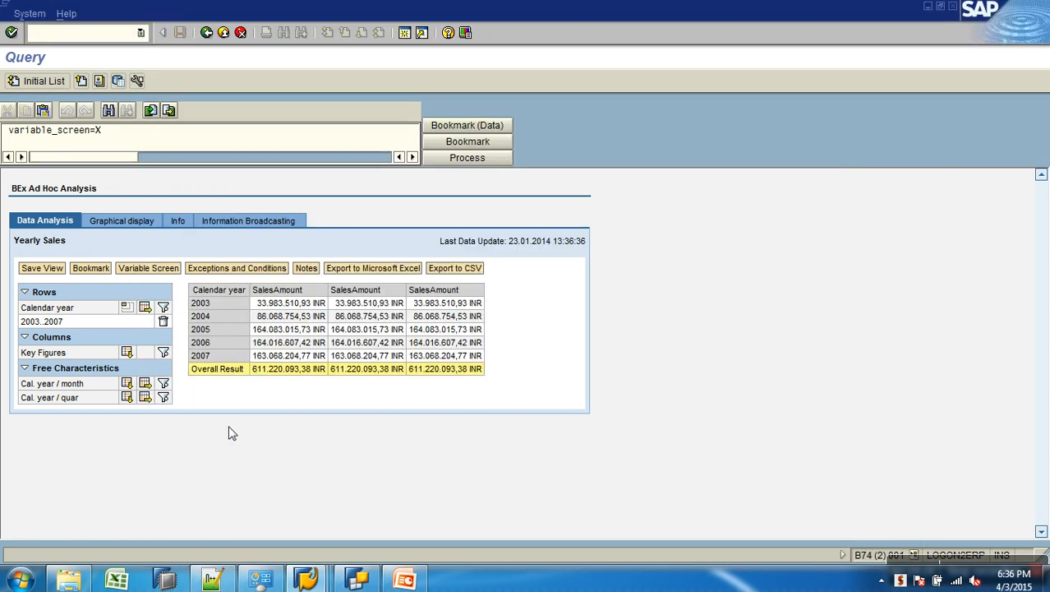
{"action": "left_click", "coordinate": [164, 322]}
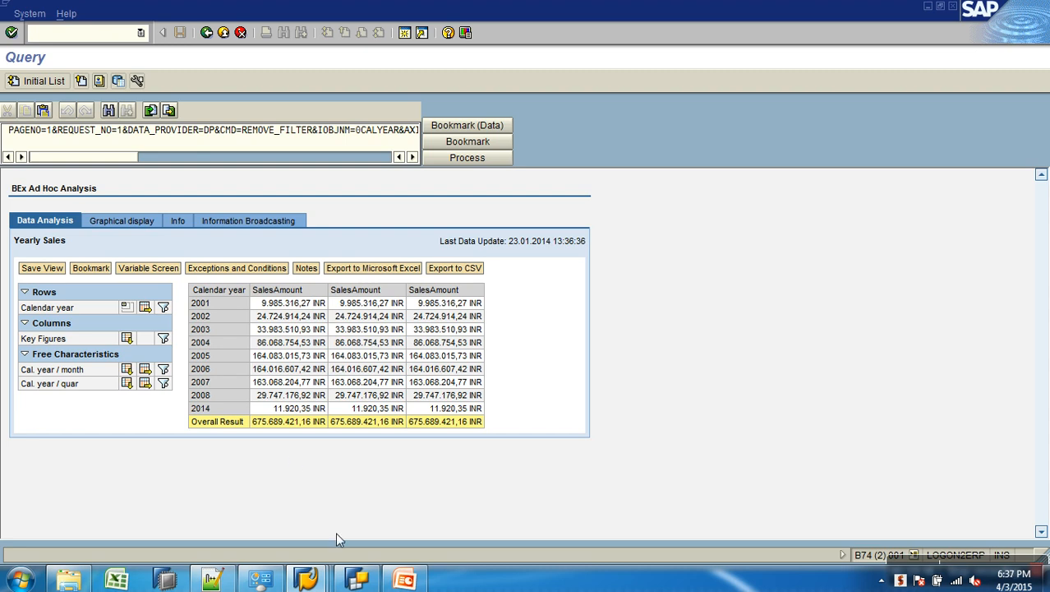
Return to BEx Query Designer, check the query's rows and columns layout, and go back to the filter definition
{"action": "left_click", "coordinate": [362, 582]}
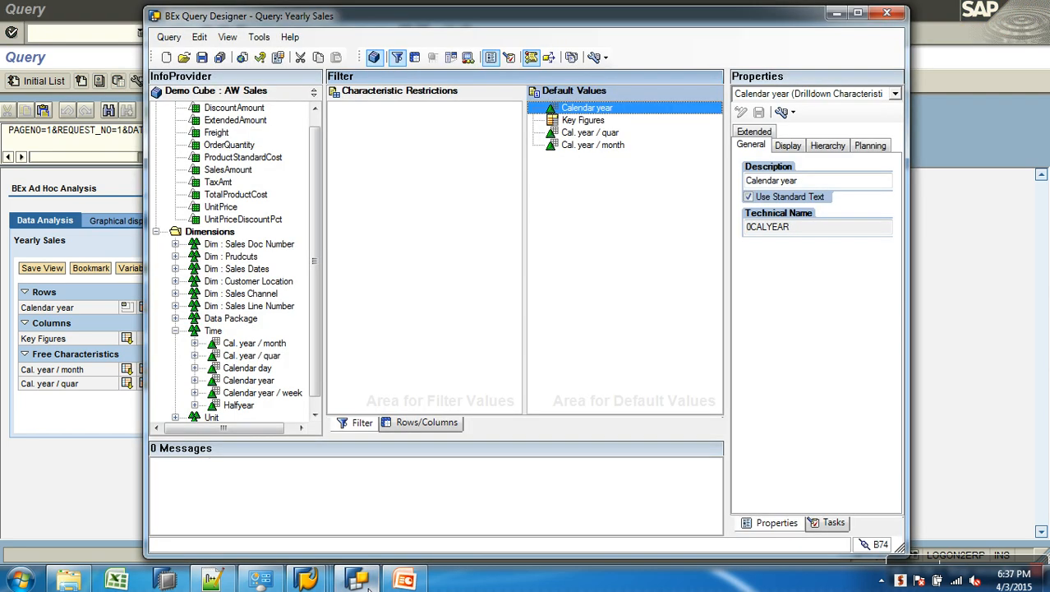
{"action": "left_click", "coordinate": [413, 424]}
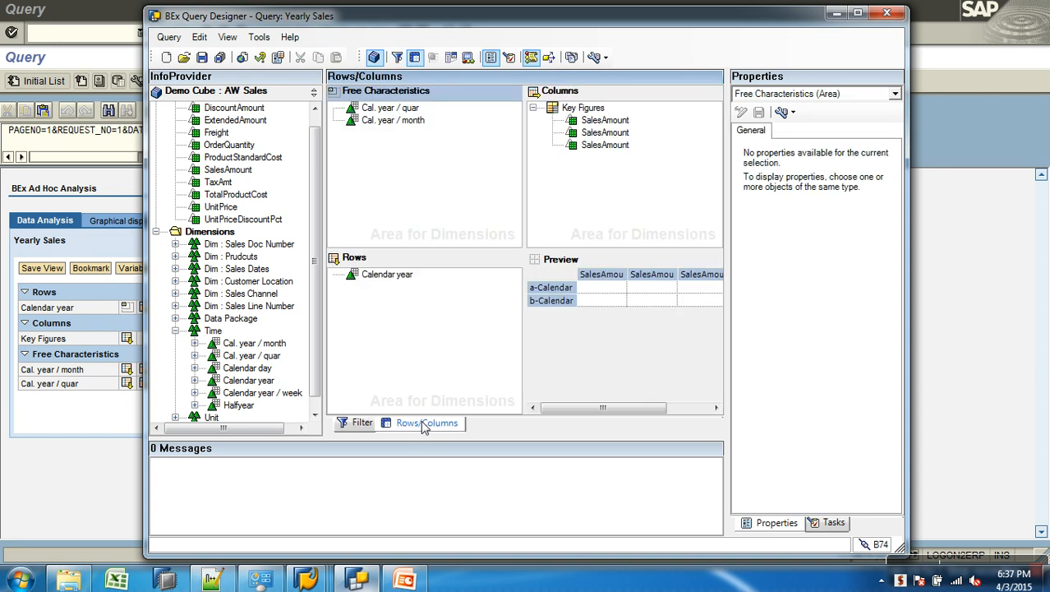
{"action": "left_click", "coordinate": [353, 424]}
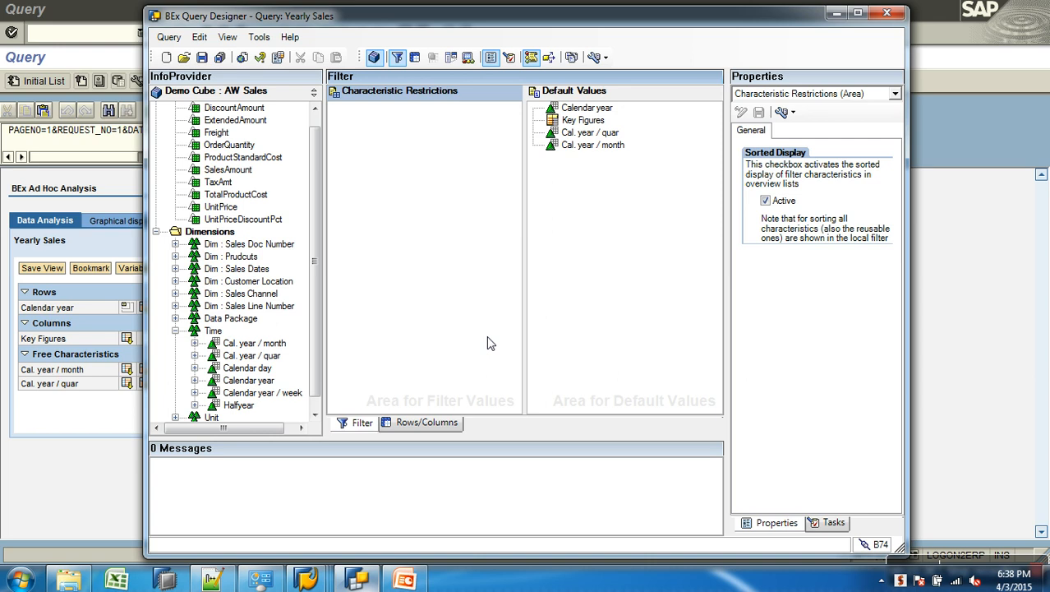
In the Notepad++ notes, add "single value / multiple / range / exclude" below the Default Values / Characteristic Restrictions line
{"action": "left_click", "coordinate": [213, 580]}
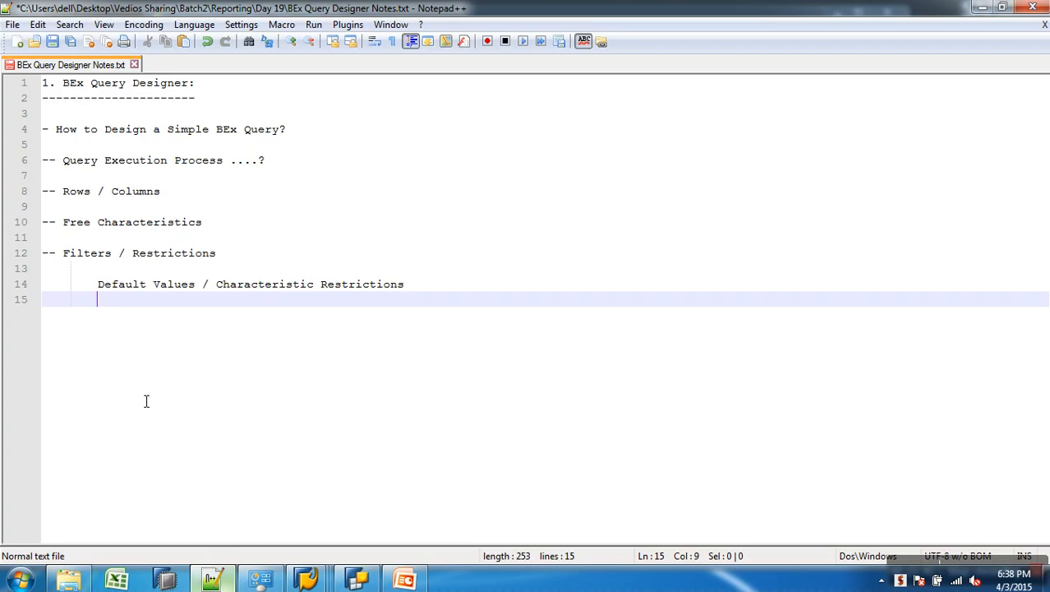
{"action": "type", "text": "single value "}
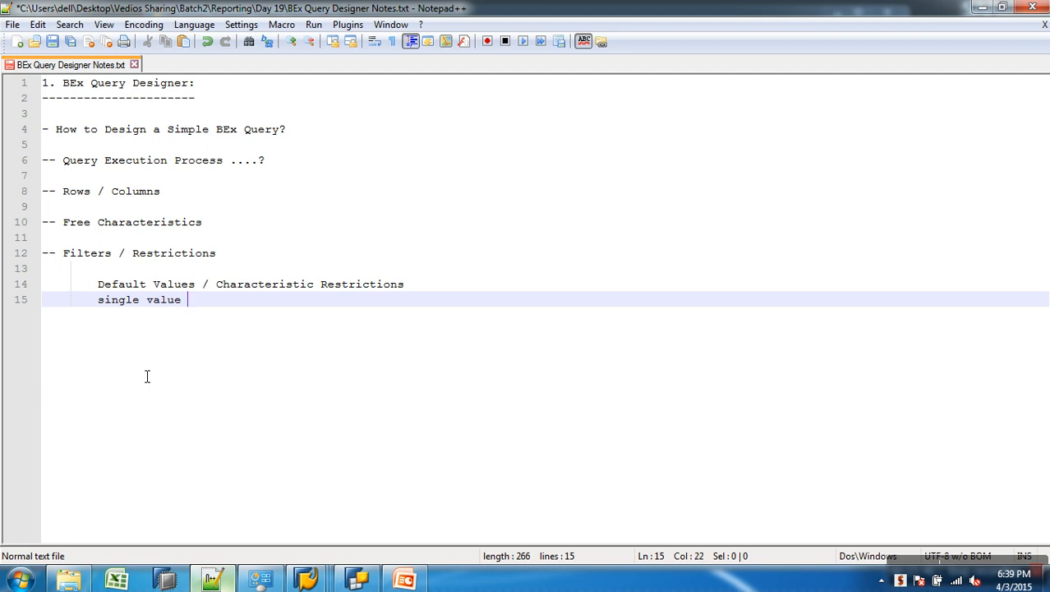
{"action": "type", "text": "/ multiuple"}
{"action": "key", "text": "BackSpace"}
{"action": "key", "text": "BackSpace"}
{"action": "key", "text": "BackSpace"}
{"action": "key", "text": "BackSpace"}
{"action": "key", "text": "BackSpace"}
{"action": "type", "text": "ple / range / e"}
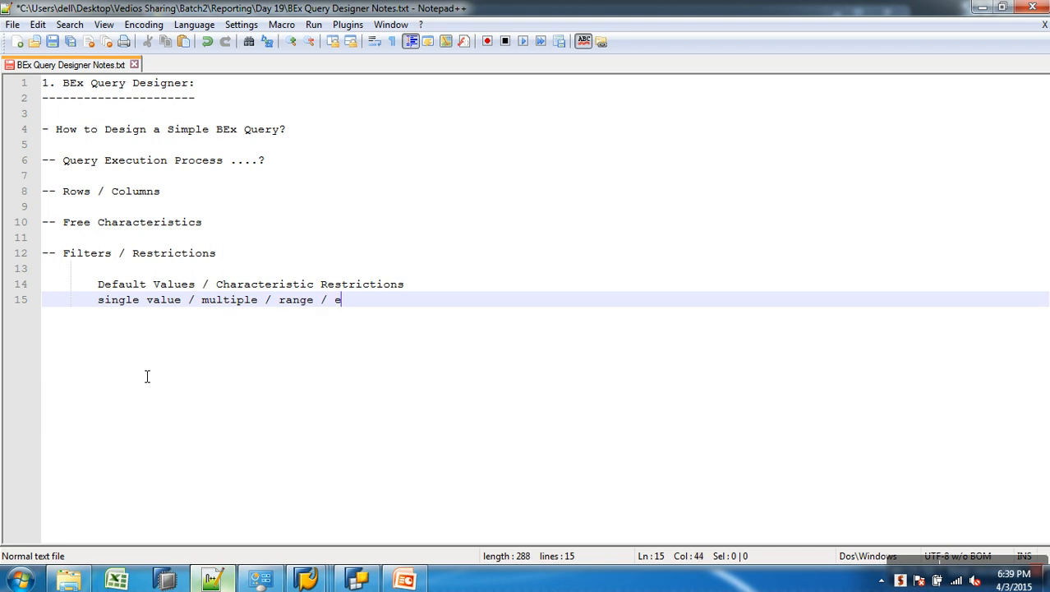
{"action": "type", "text": "xclude"}
Try to restrict Calendar year in the BEx Query Designer default values, dismiss the error dialog, and quit the application
{"action": "mouse_move", "coordinate": [372, 579]}
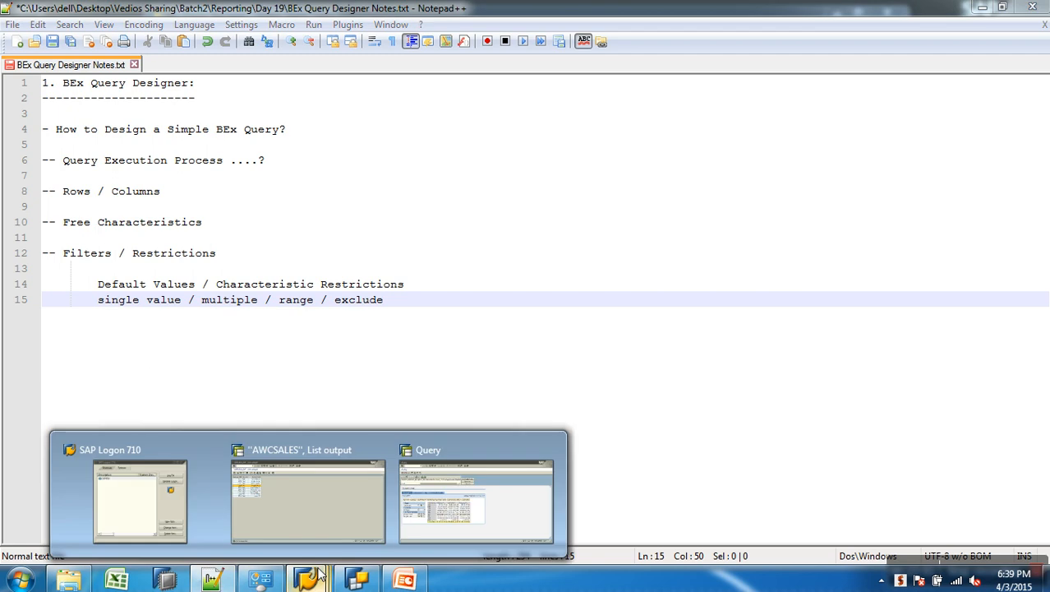
{"action": "left_click", "coordinate": [435, 497]}
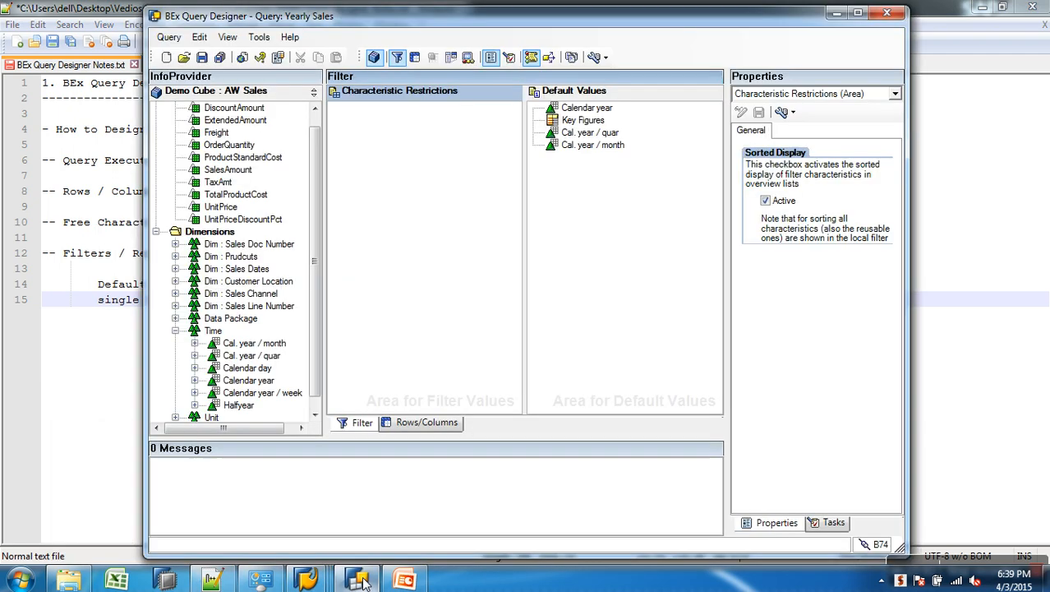
{"action": "right_click", "coordinate": [580, 112]}
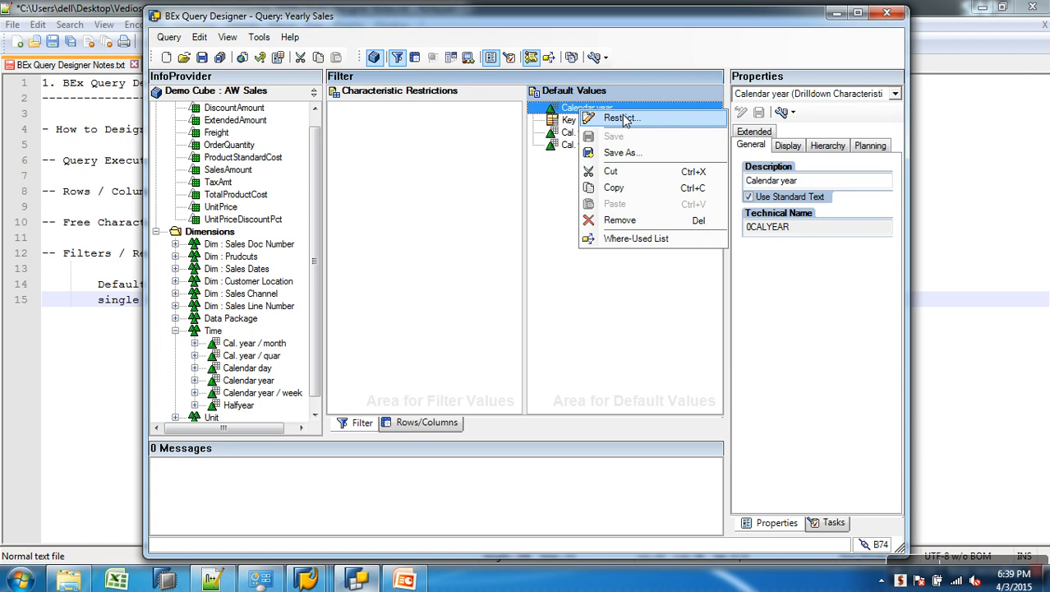
{"action": "left_click", "coordinate": [624, 120]}
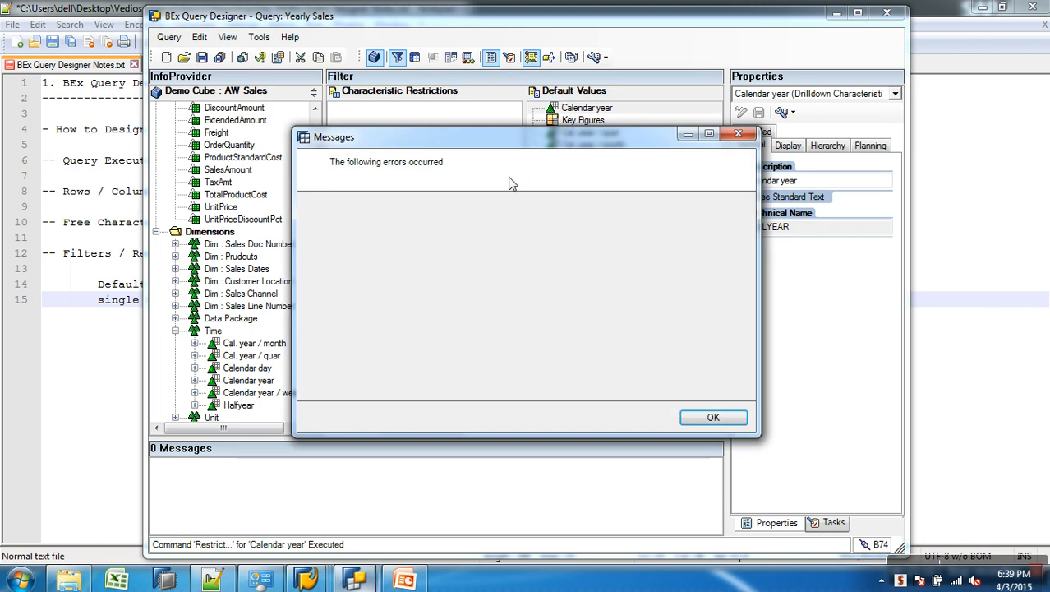
{"action": "left_click", "coordinate": [714, 417]}
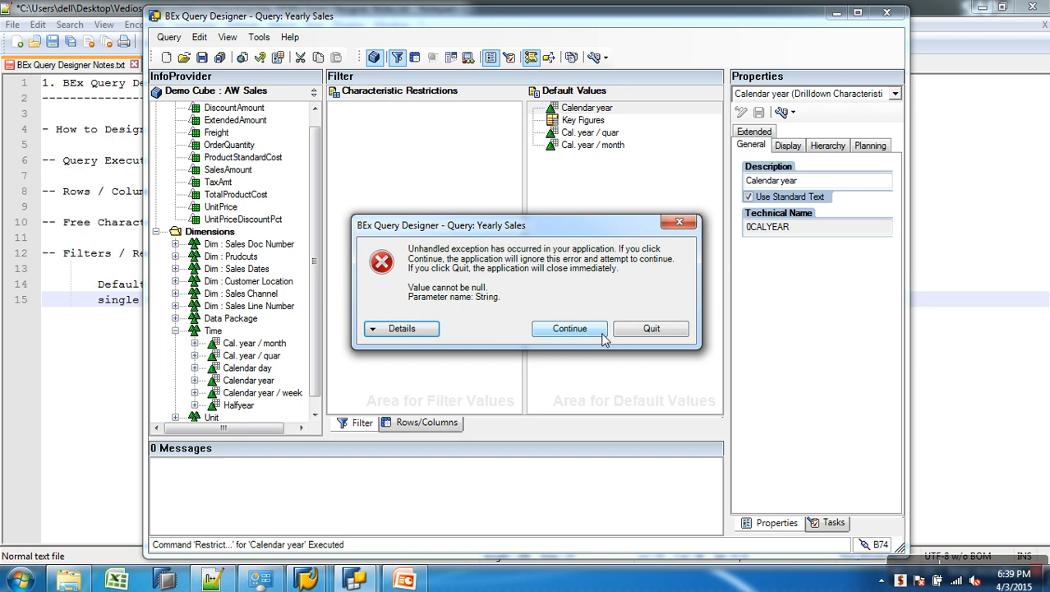
{"action": "left_click", "coordinate": [646, 330]}
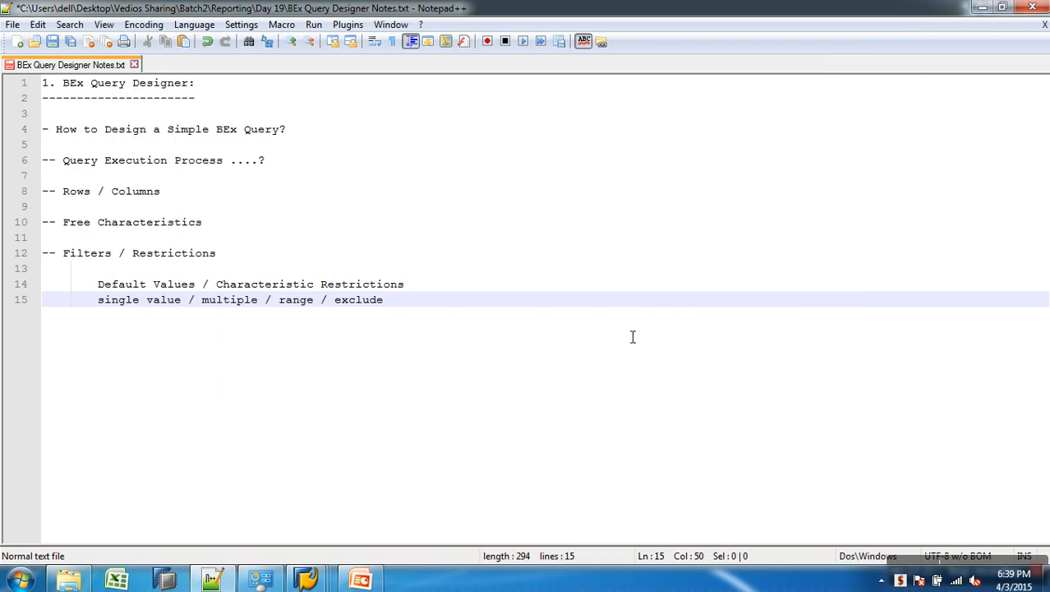